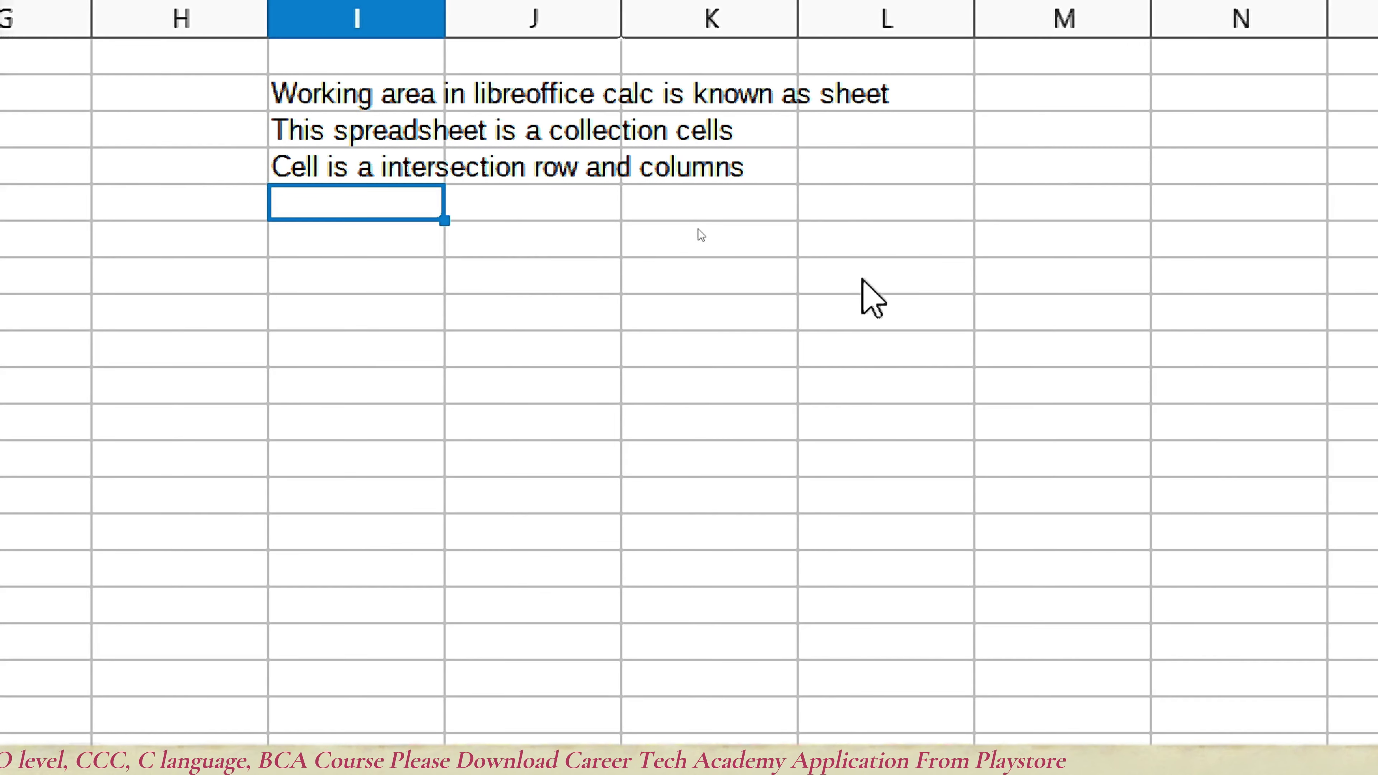
left_click(744, 231)
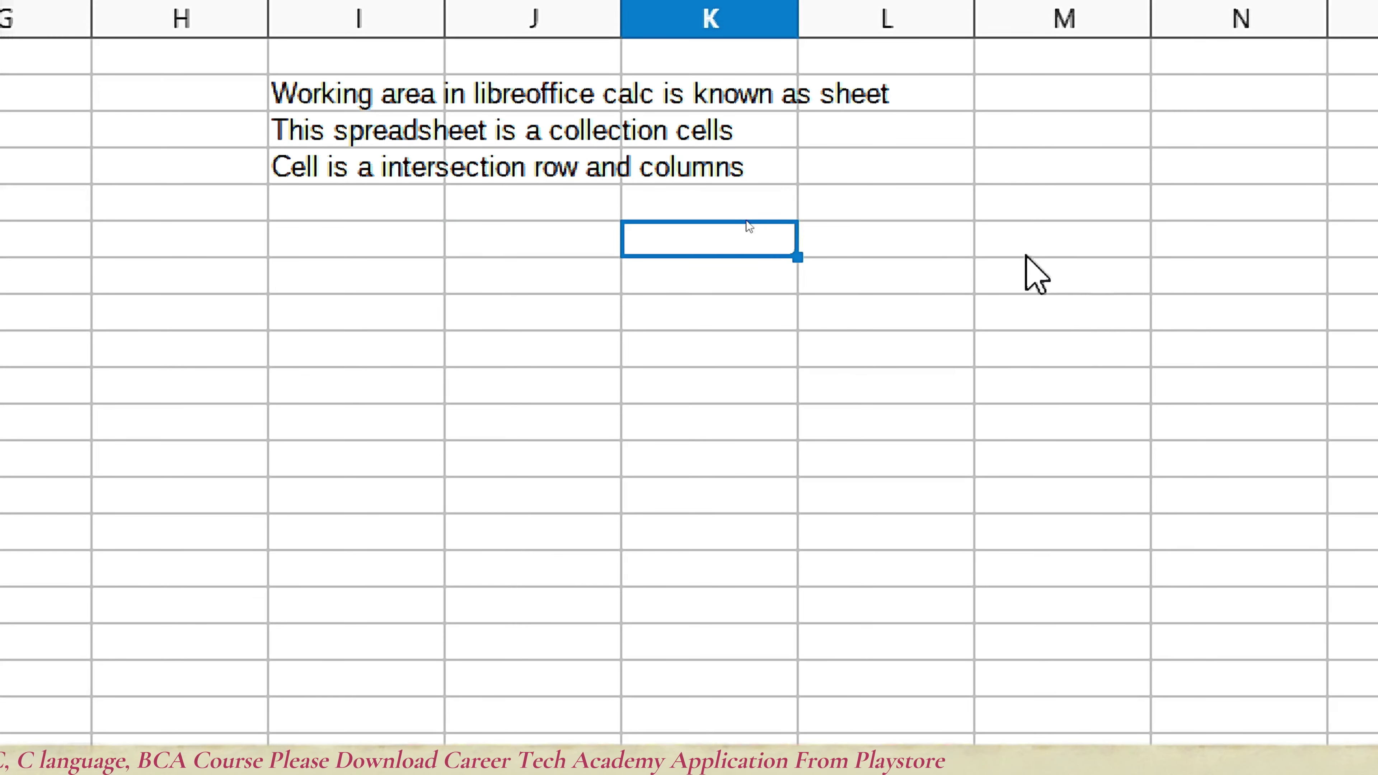
key("Right")
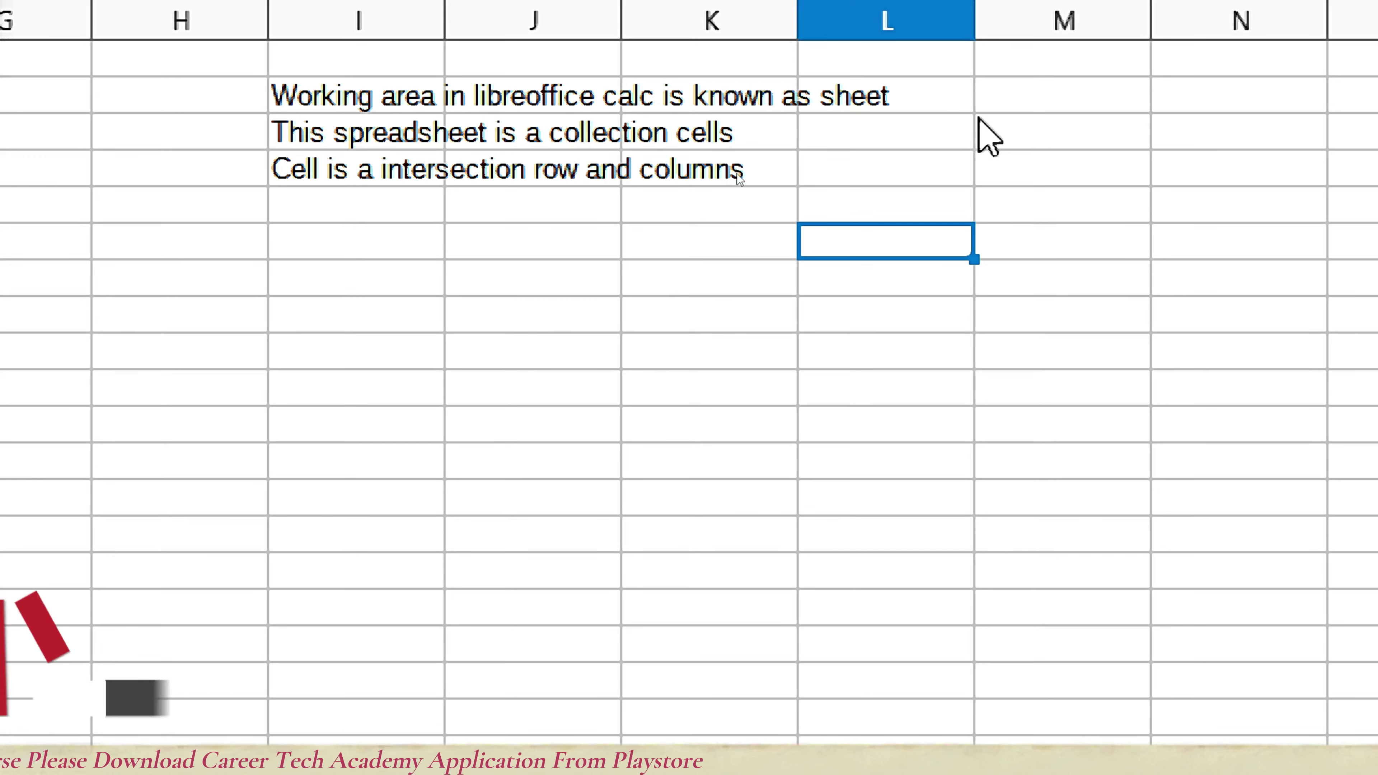
left_click_drag(965, 107, 992, 129)
left_click(984, 197)
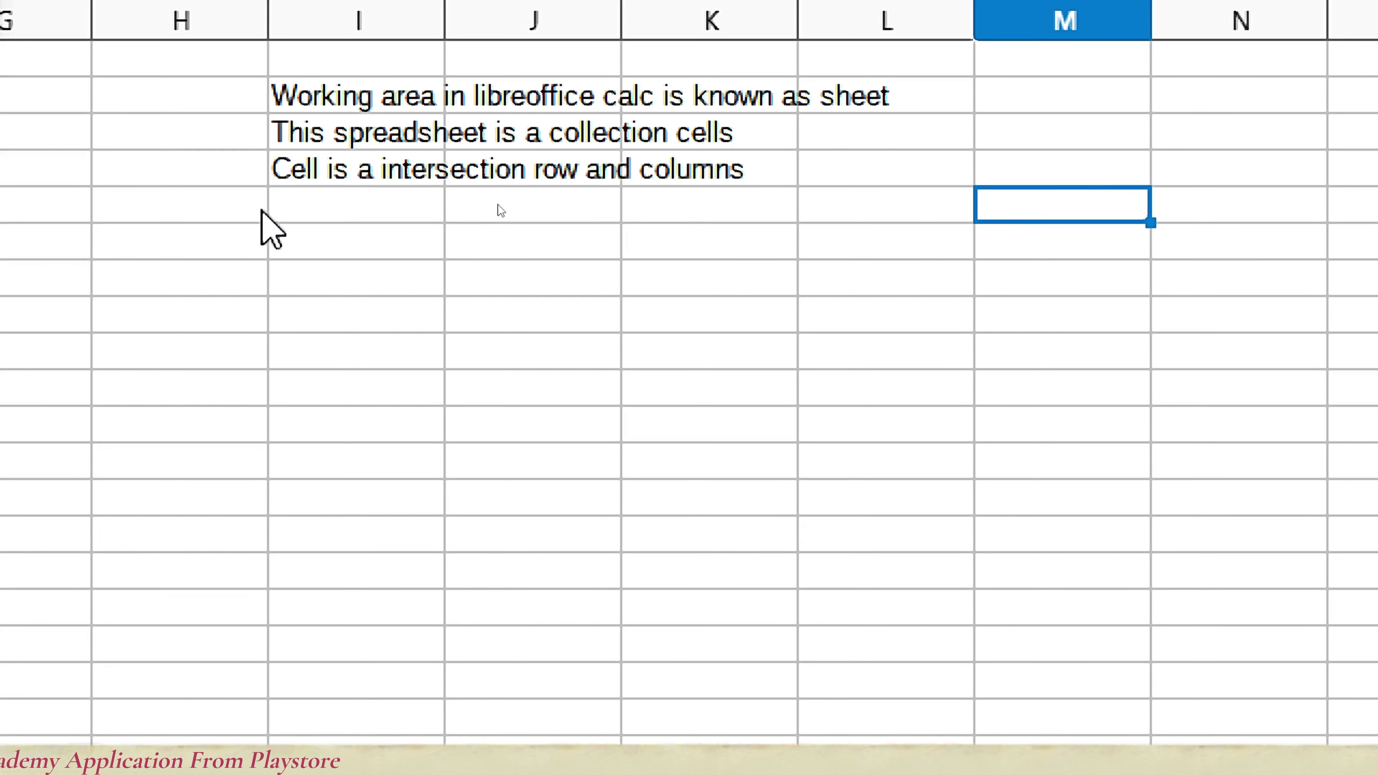
Enter "Row changed vertically but divided by horizontal line and denoted by numbers" in column I directly below the cell definition.
left_click(333, 215)
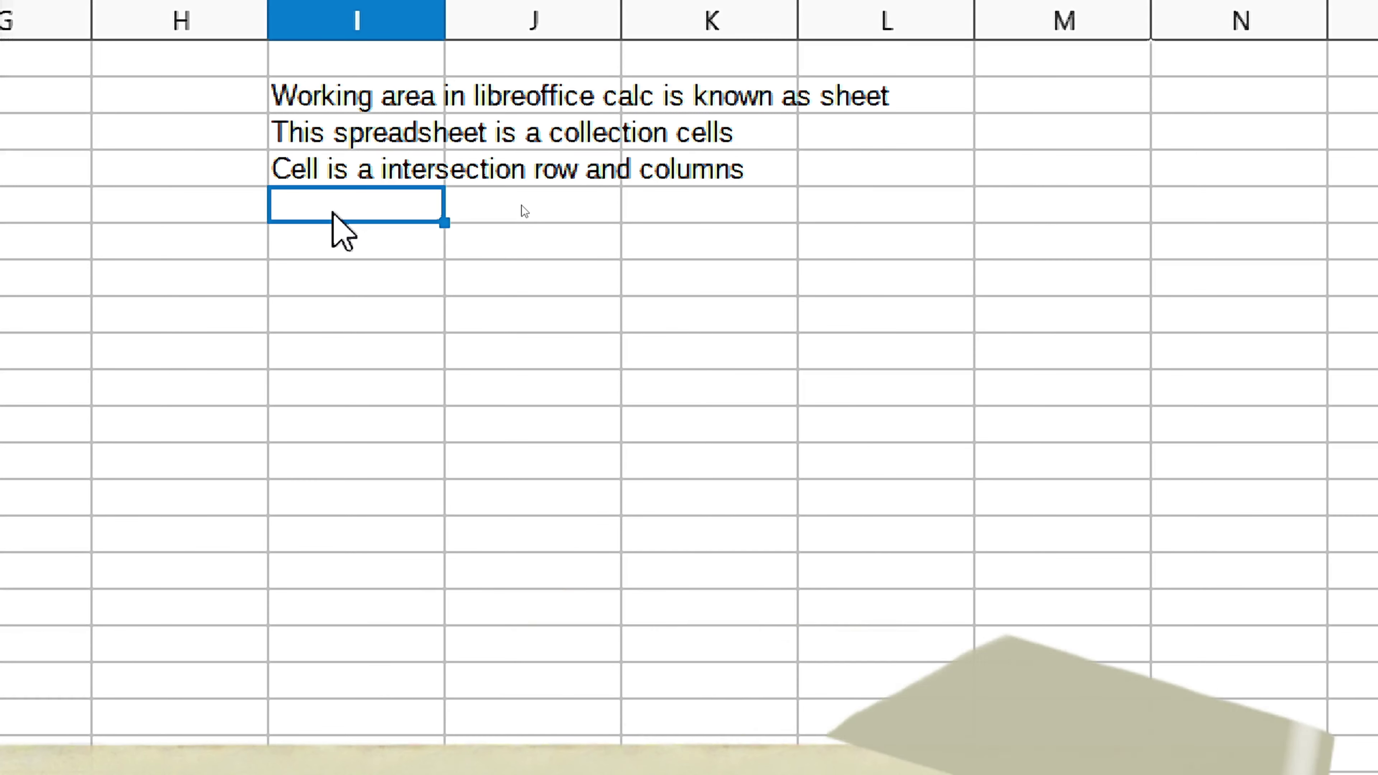
type("Row")
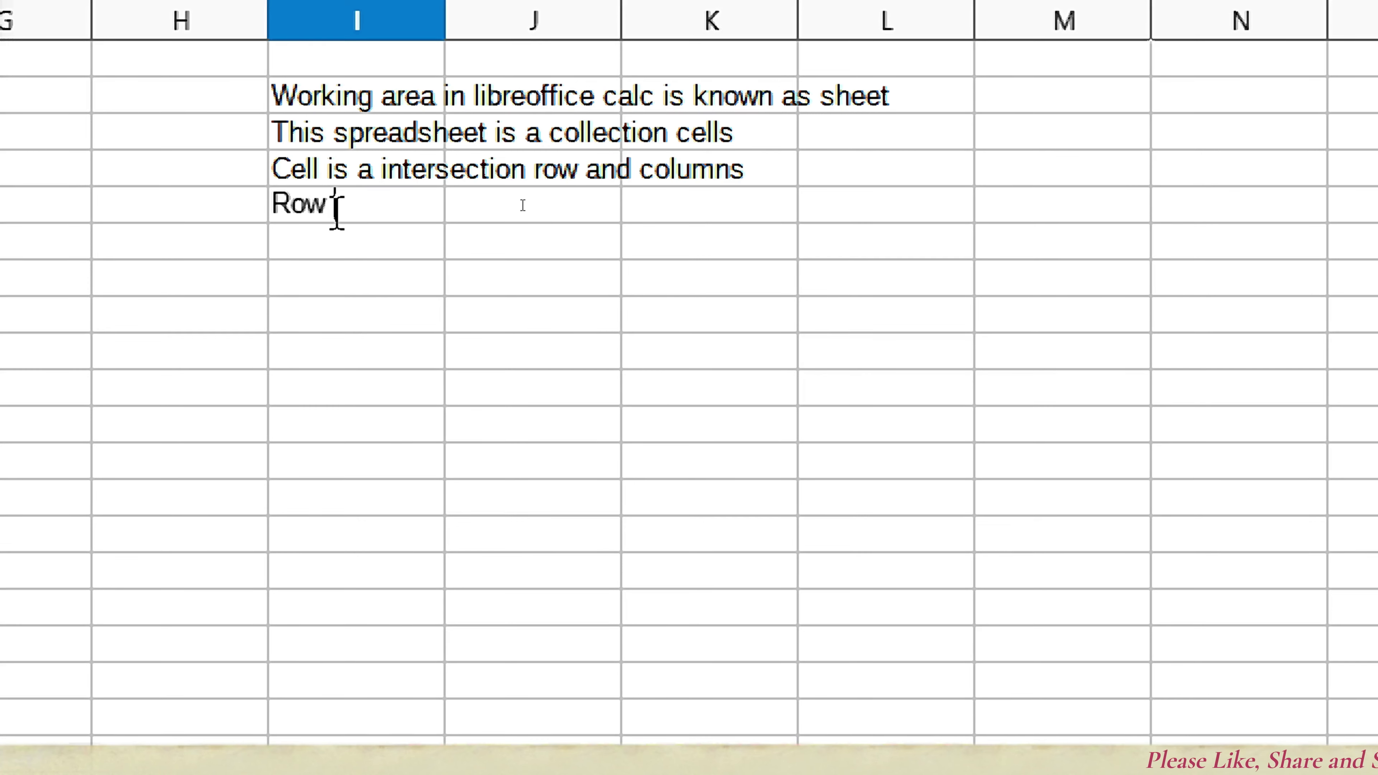
type(" chand")
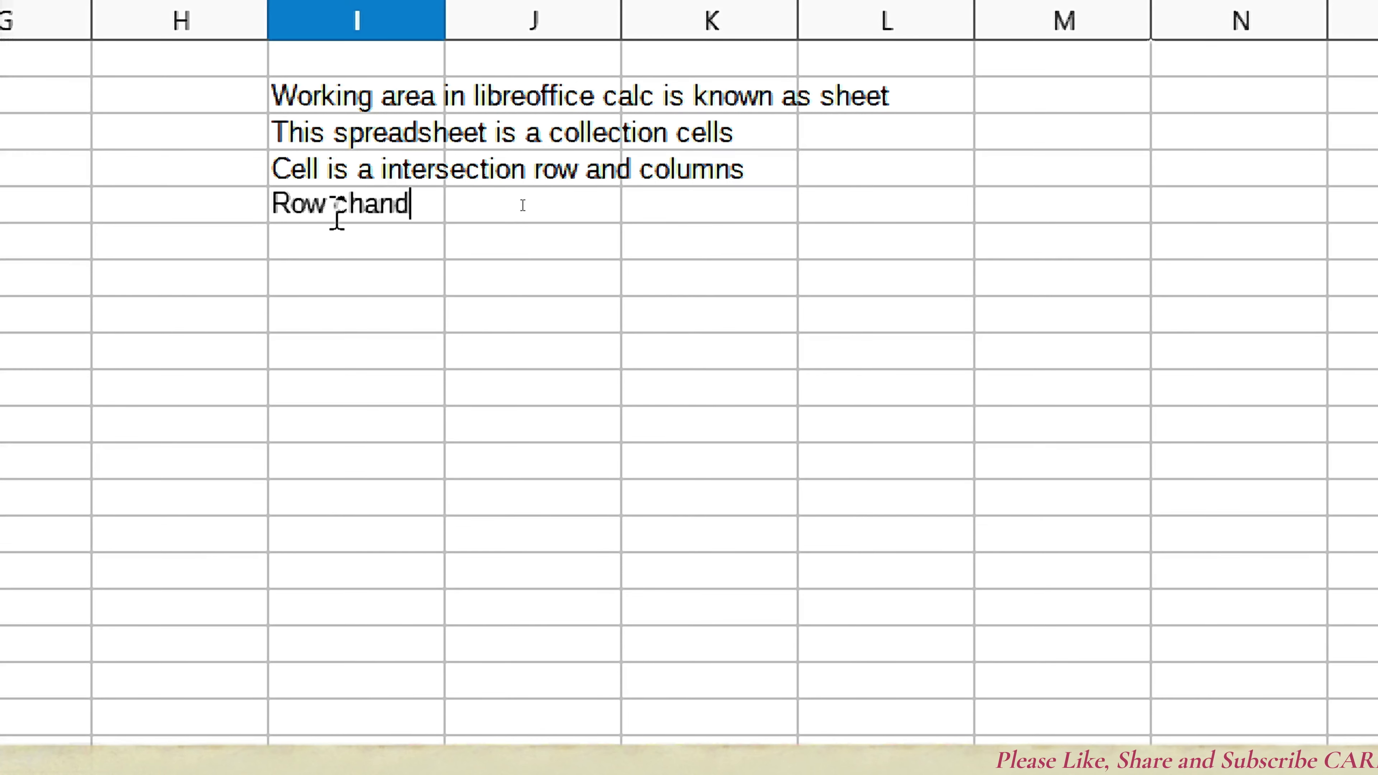
key("BackSpace")
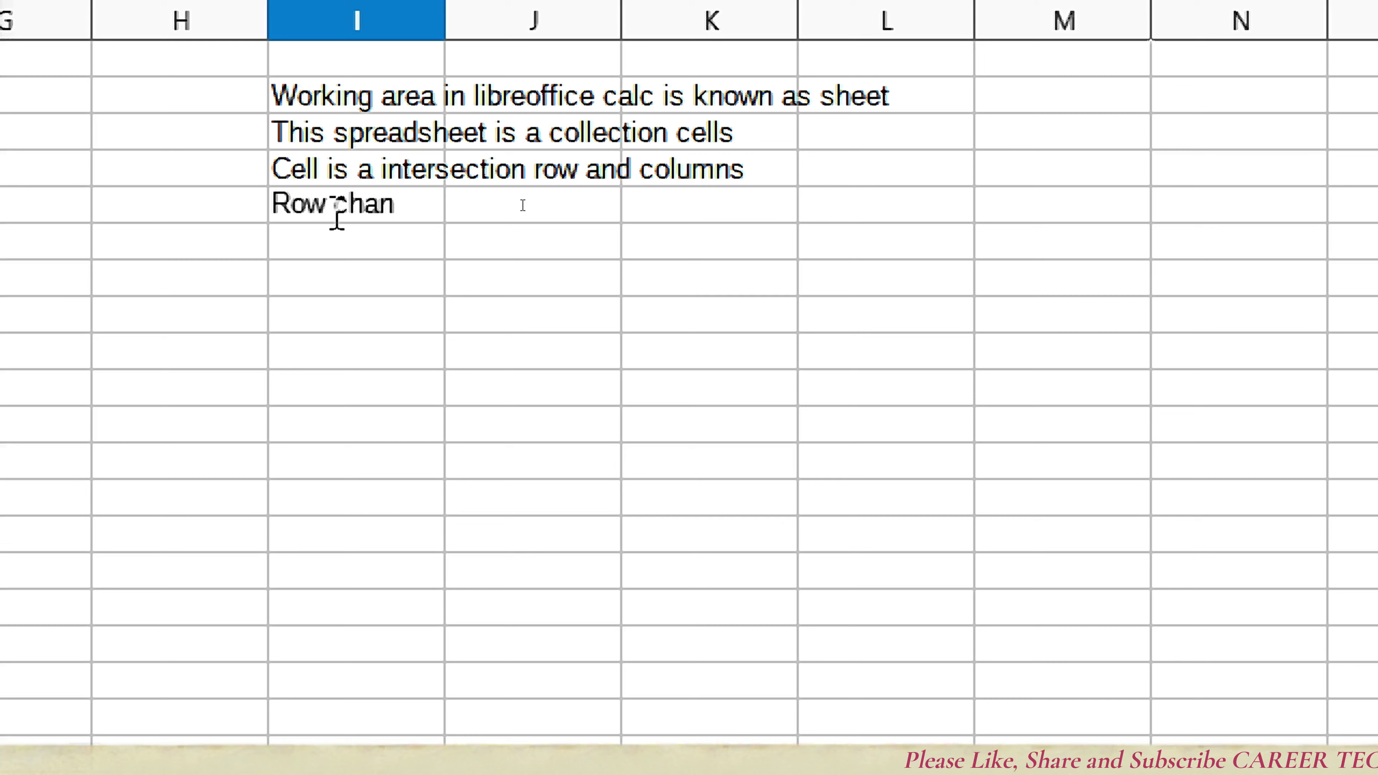
type("ged")
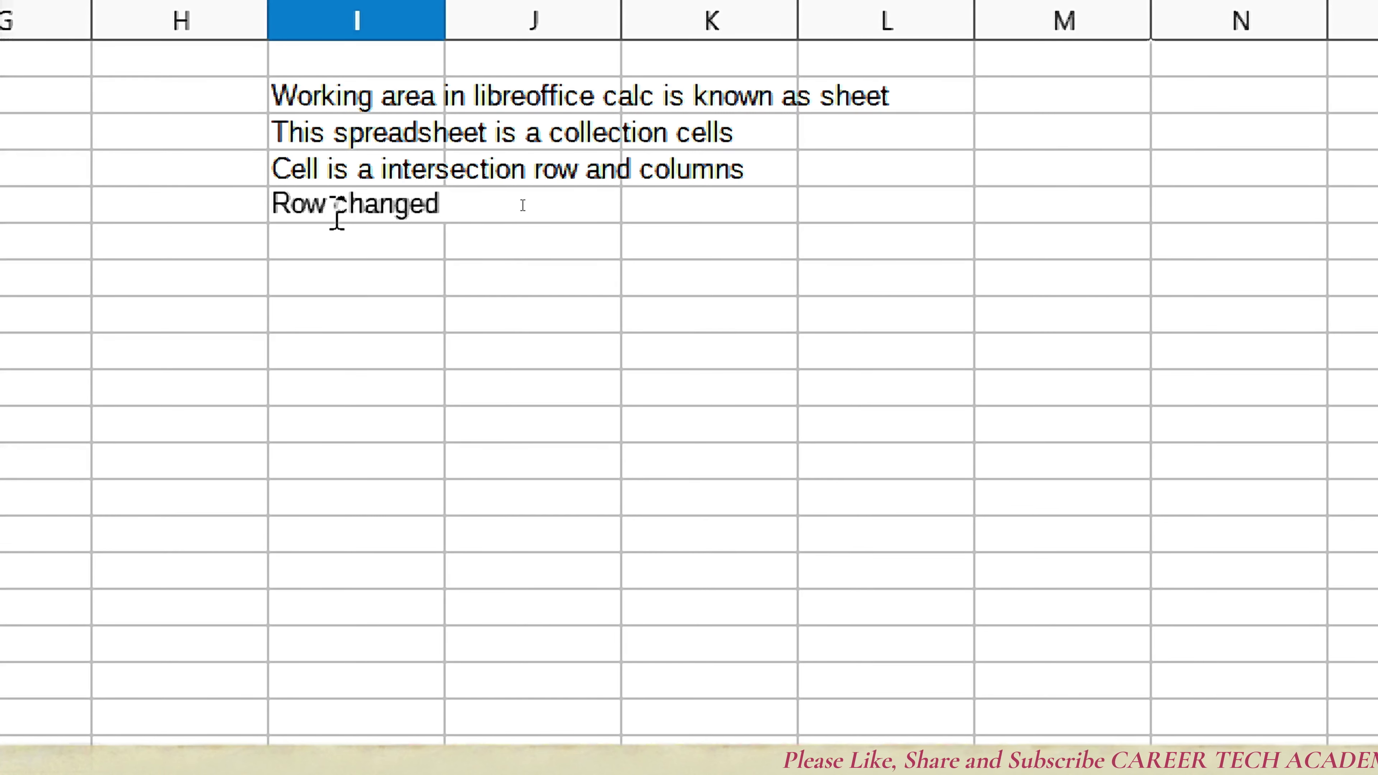
type(" ve ")
type("ti")
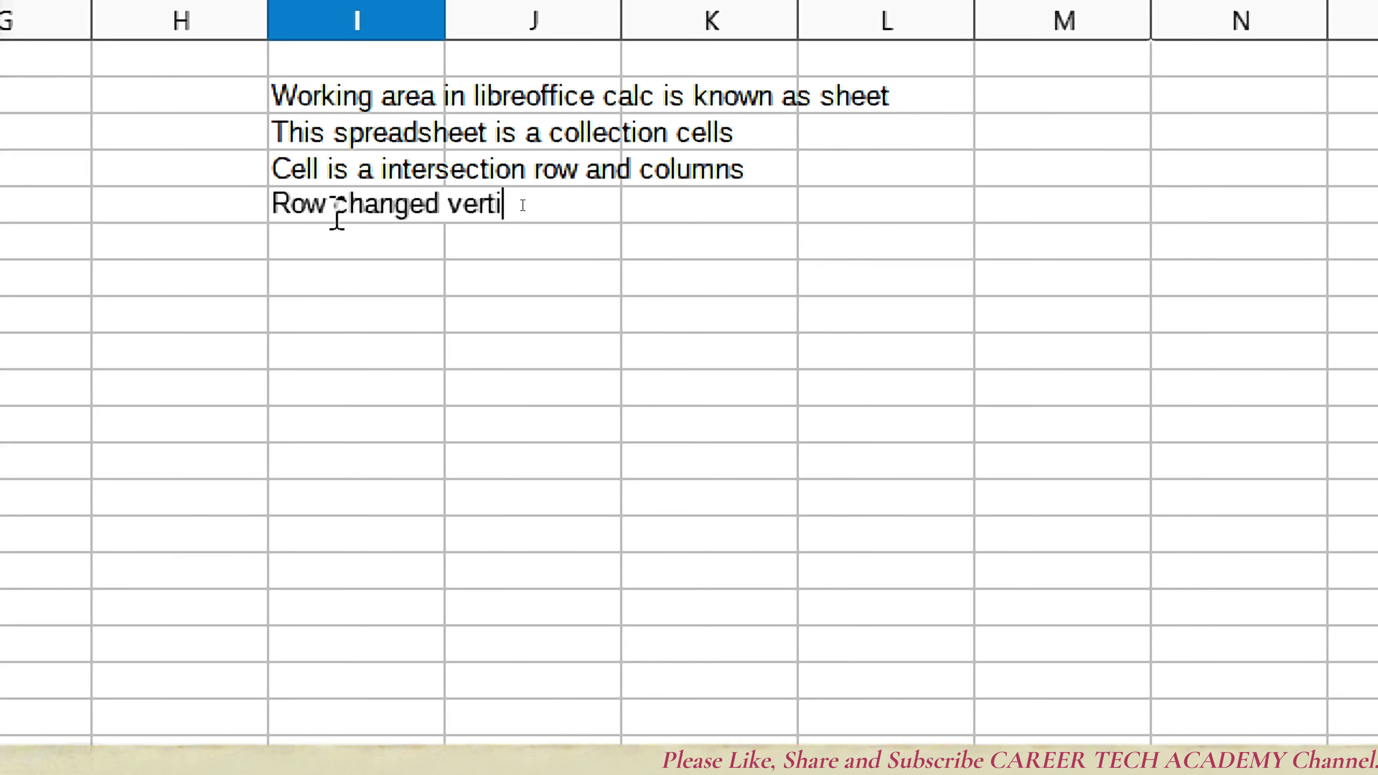
type("cally b")
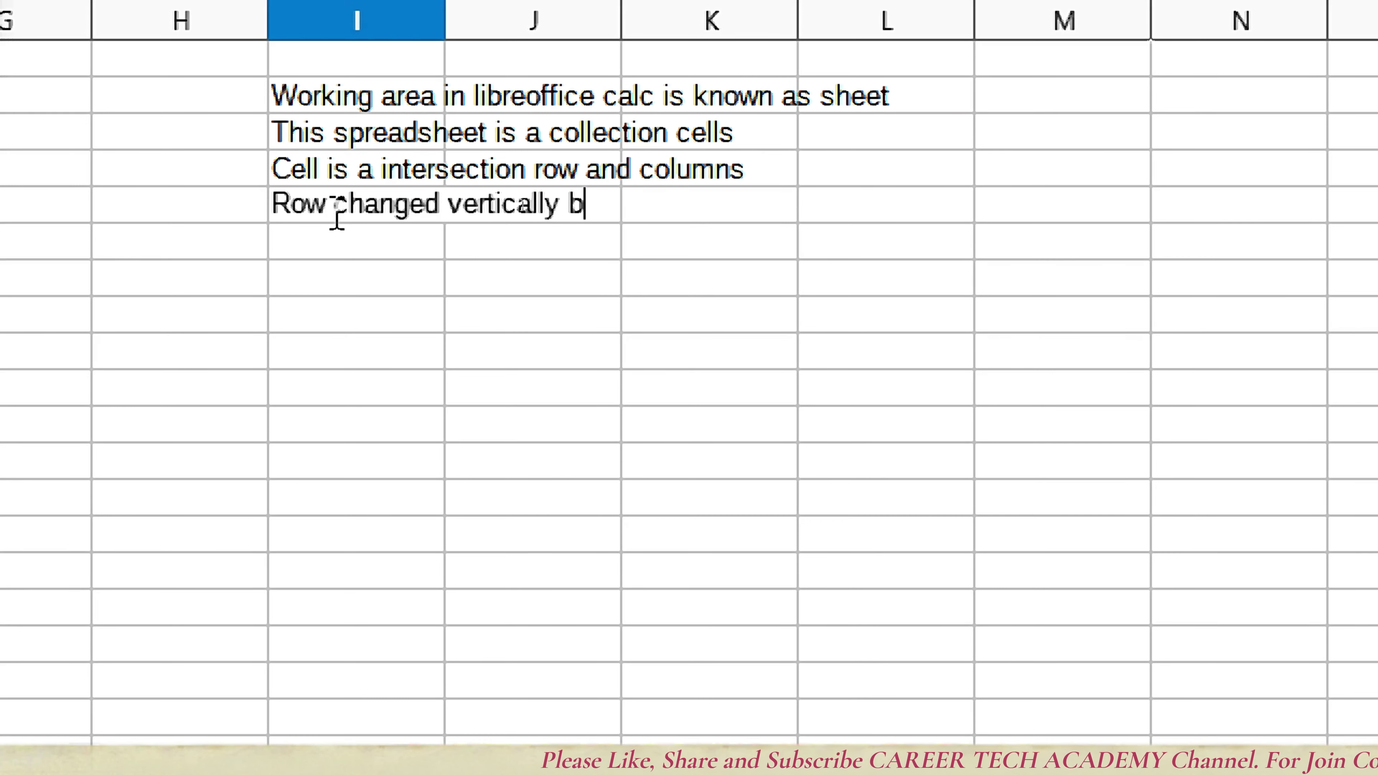
type("ut div")
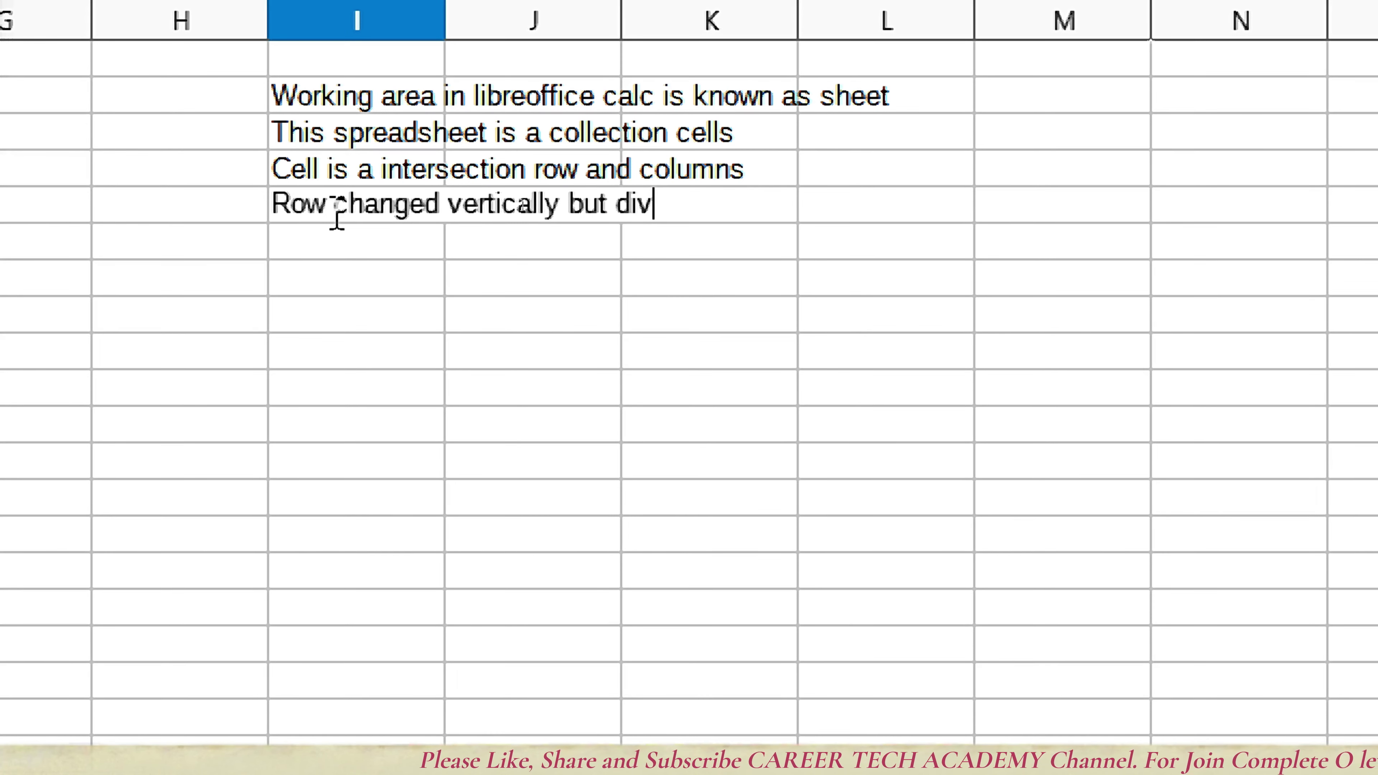
type("ided by horiz")
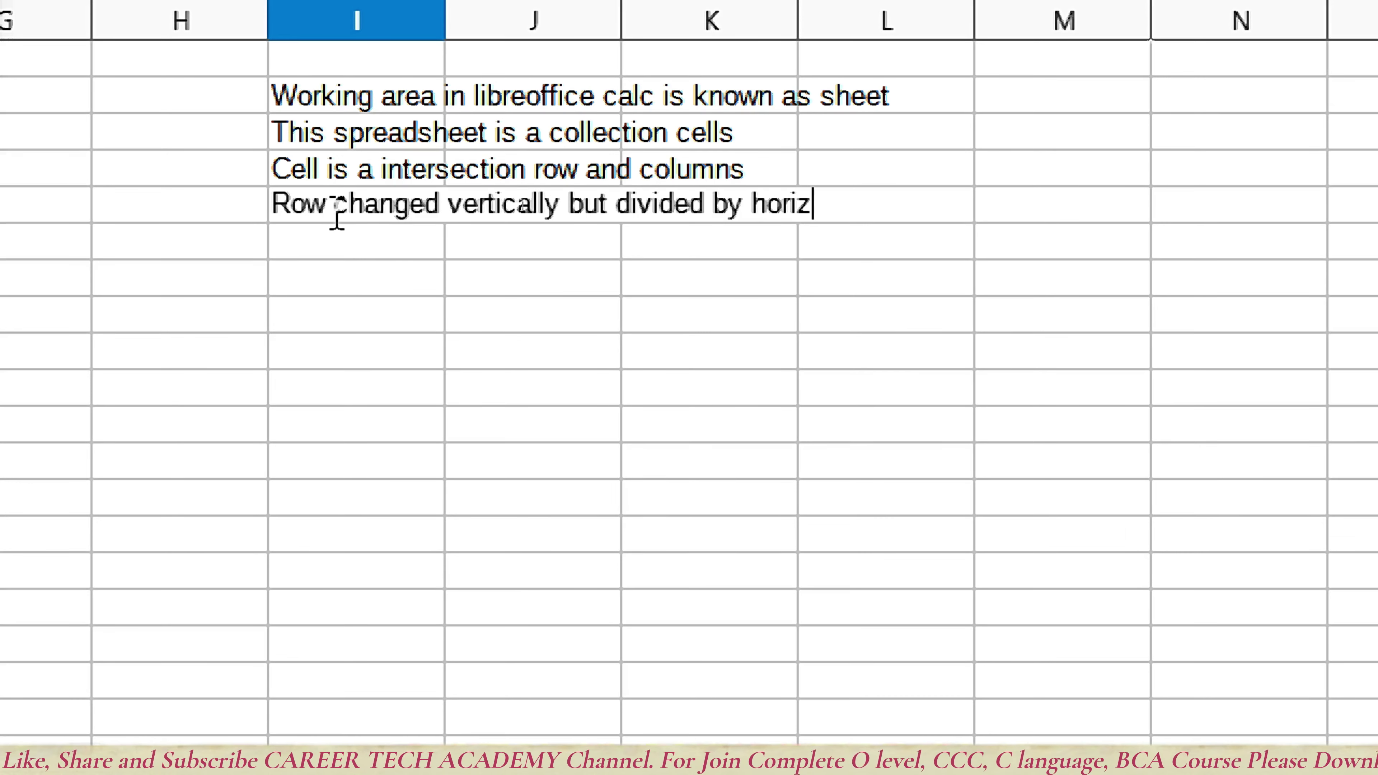
type("onta")
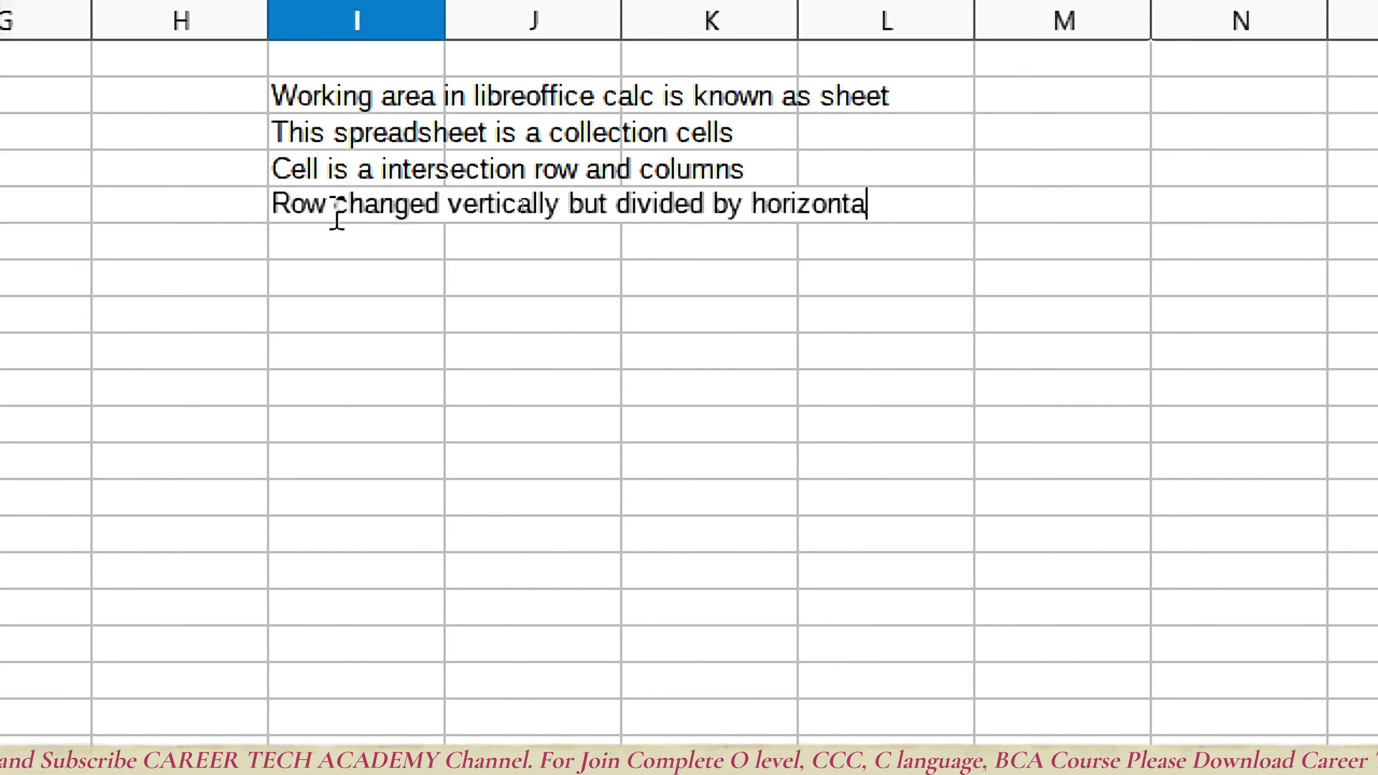
type("l lim")
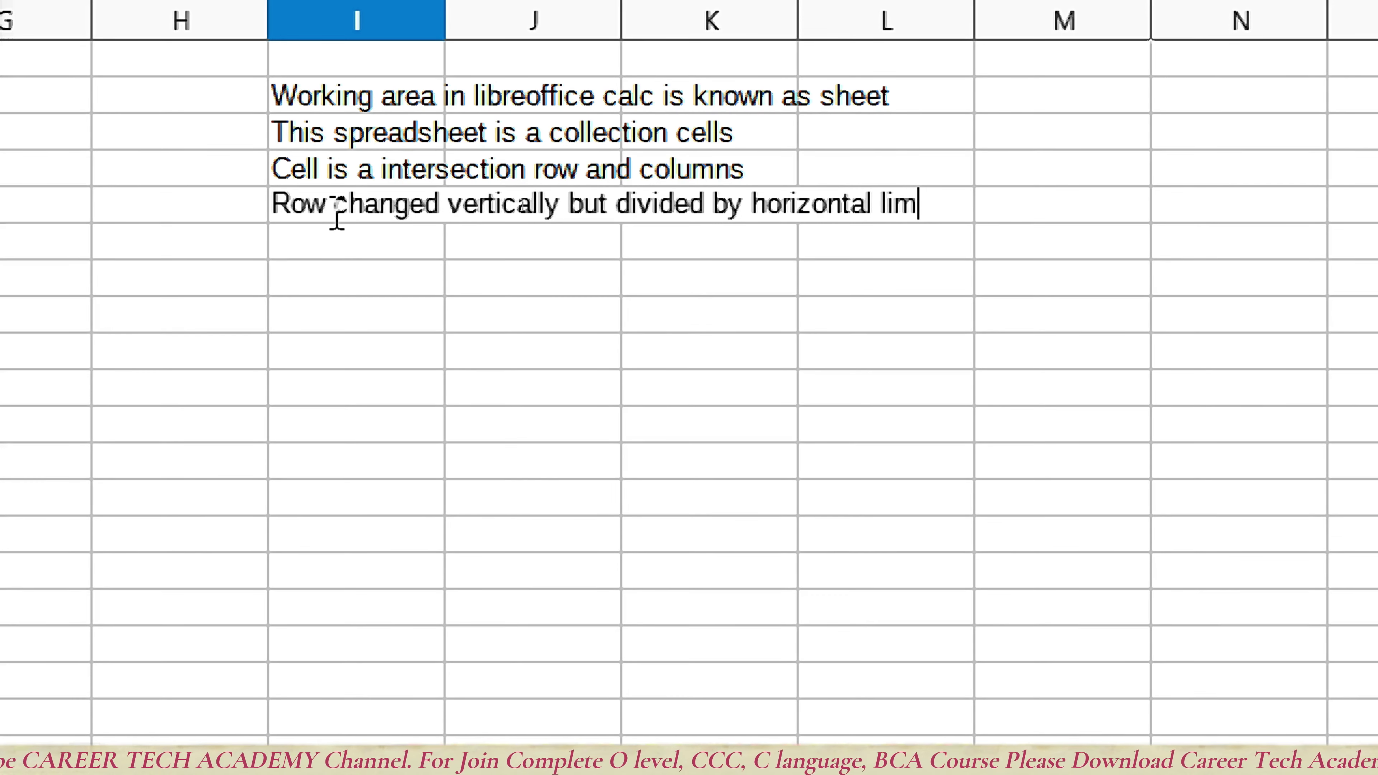
key("BackSpace")
type("ne")
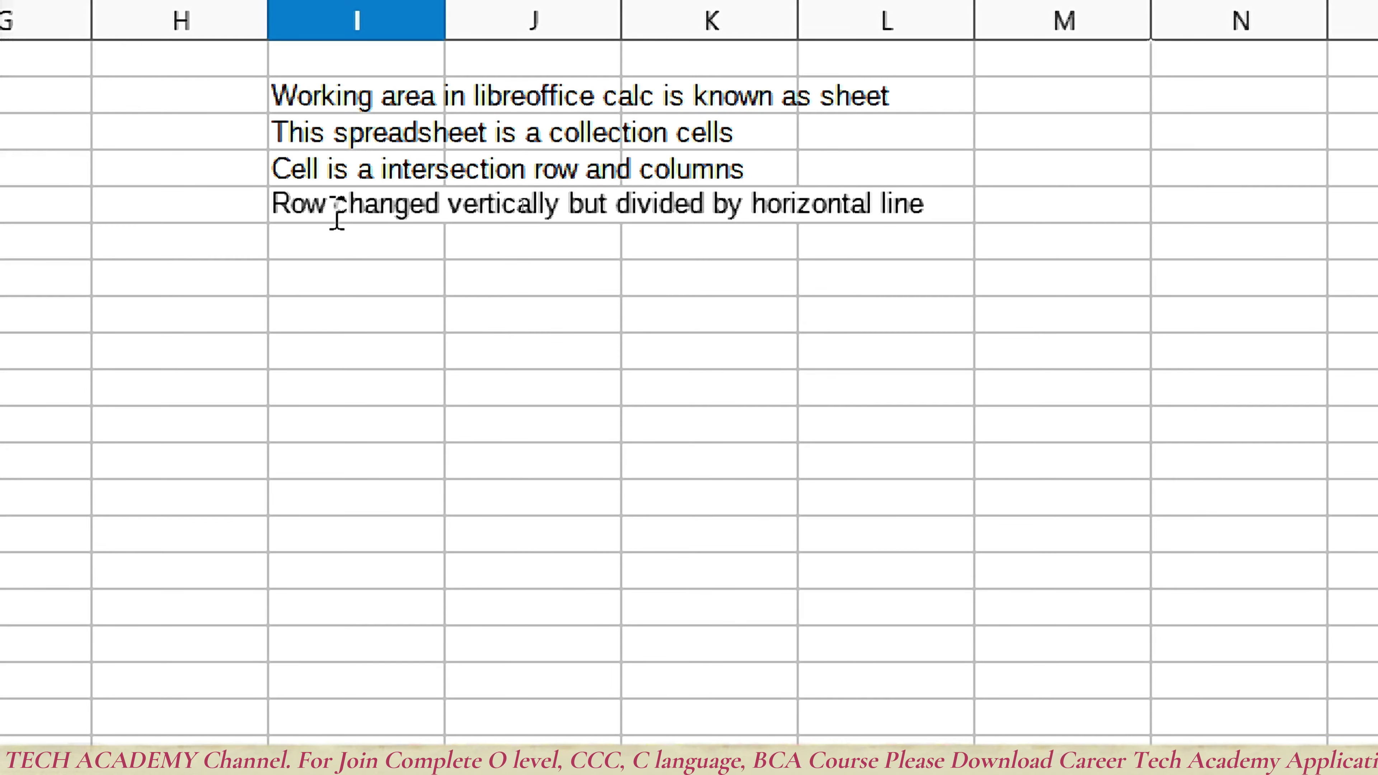
type(" and de")
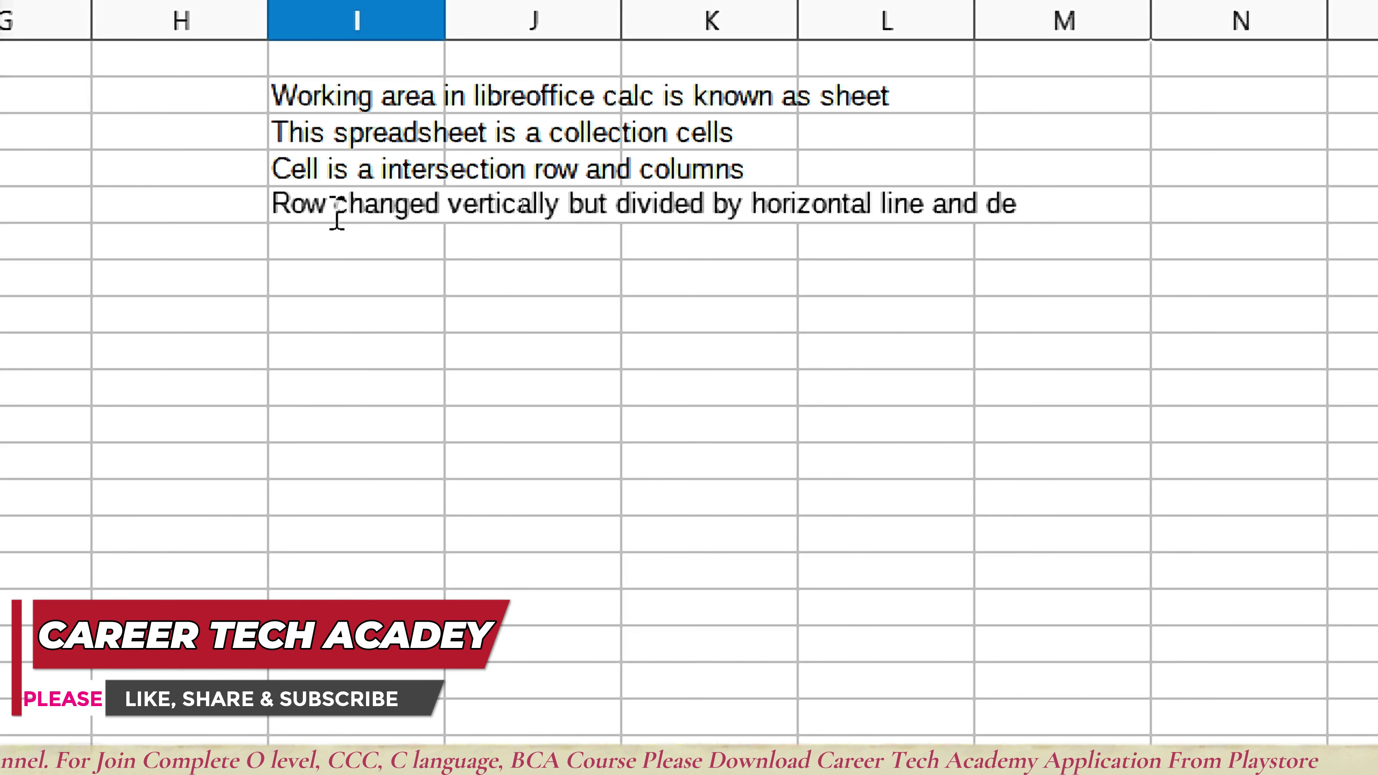
type("noted by numbers")
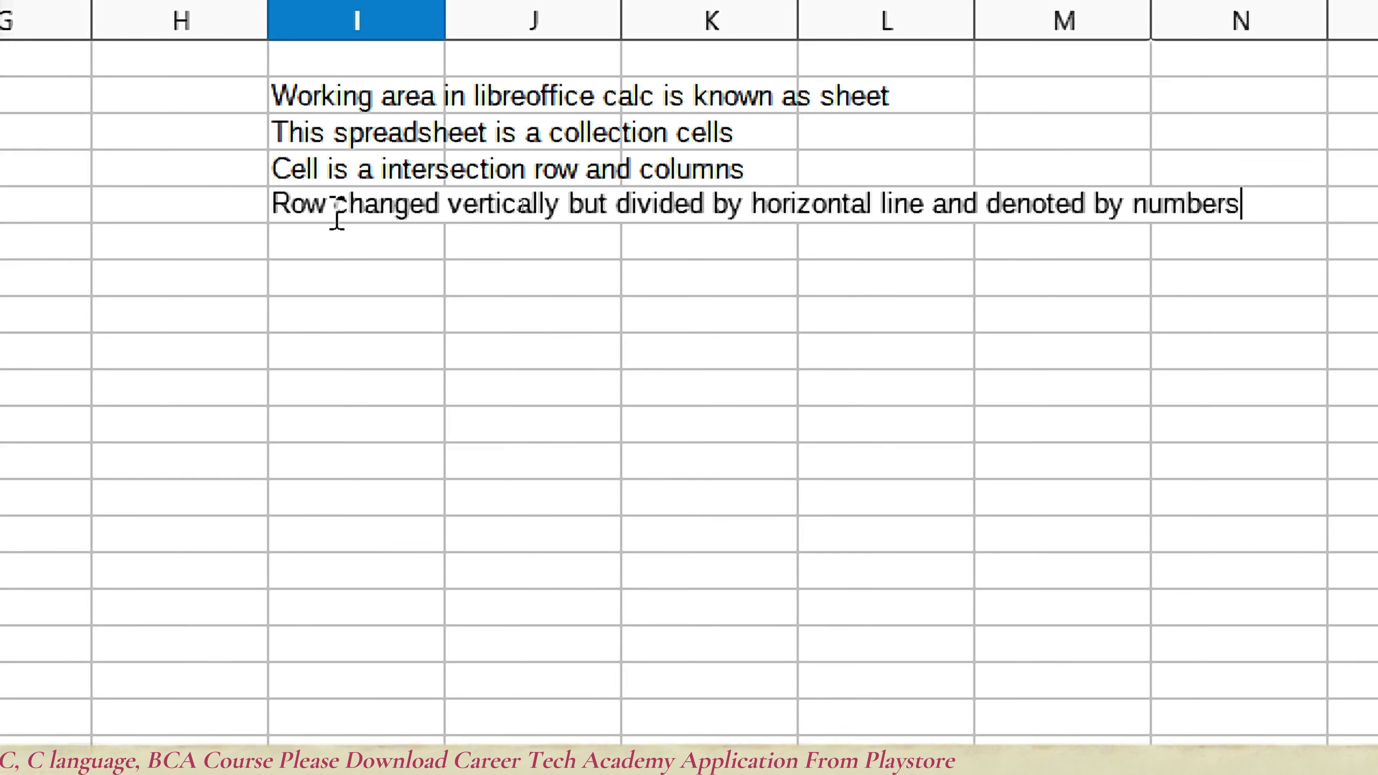
key("Return")
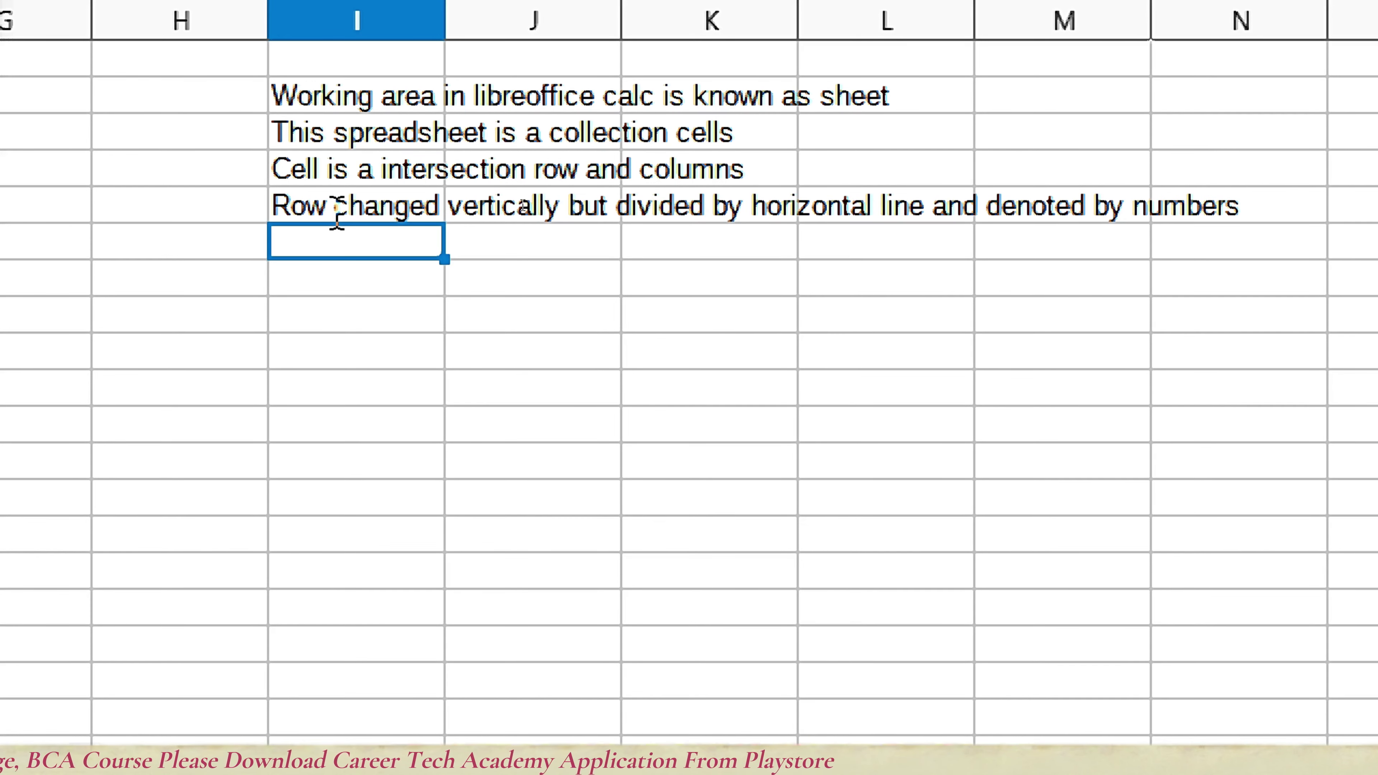
Enter "Columns changed horizontaly but divided by vertical lines and denoted by alphabet" in column I directly below the row definition.
type("Col")
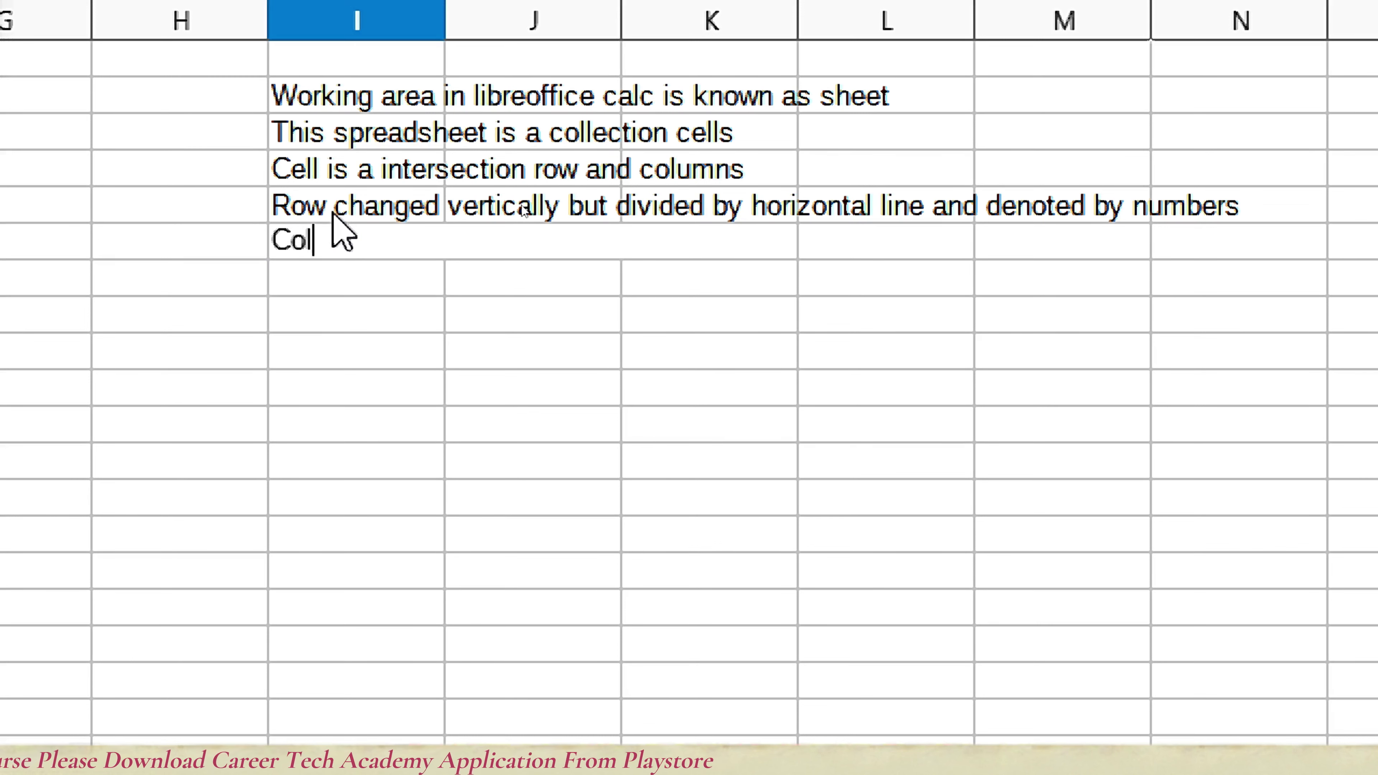
type("umns")
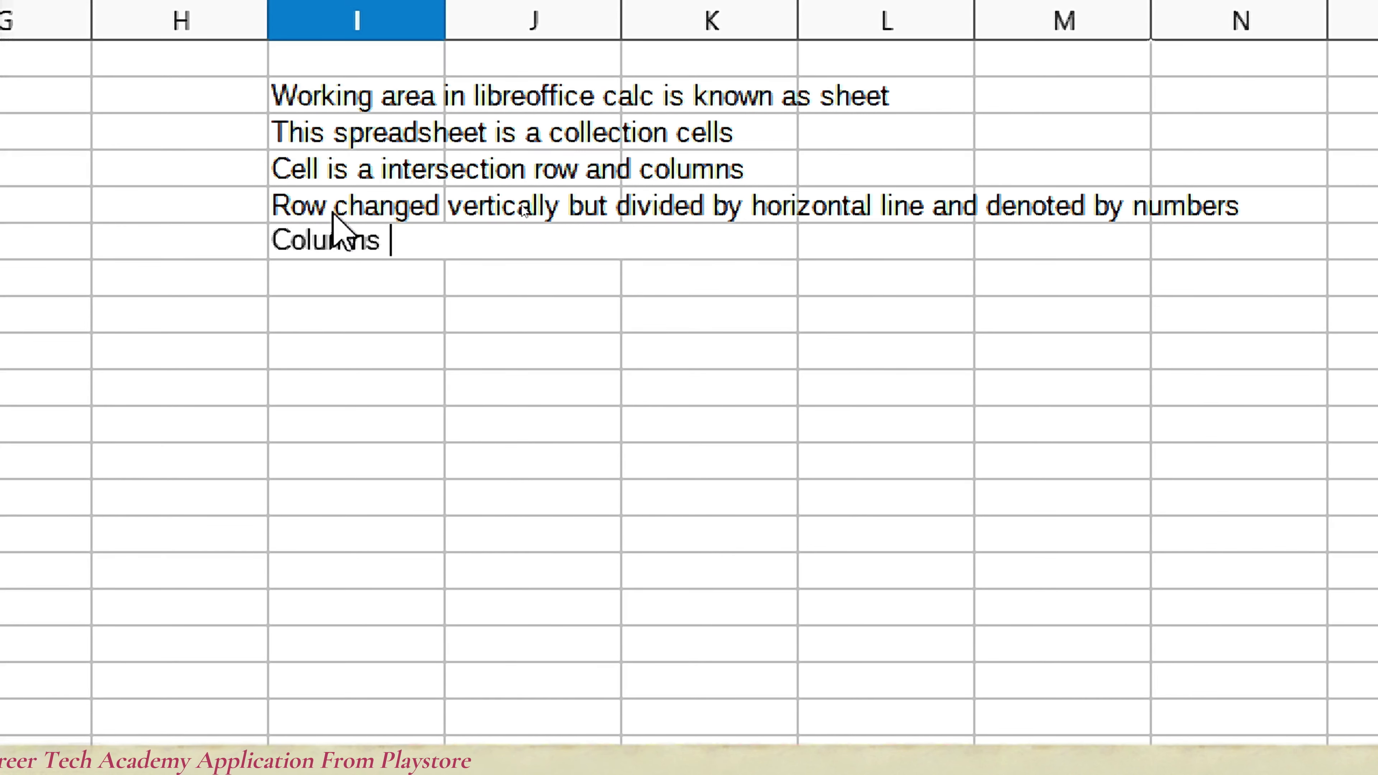
type(" changed ho")
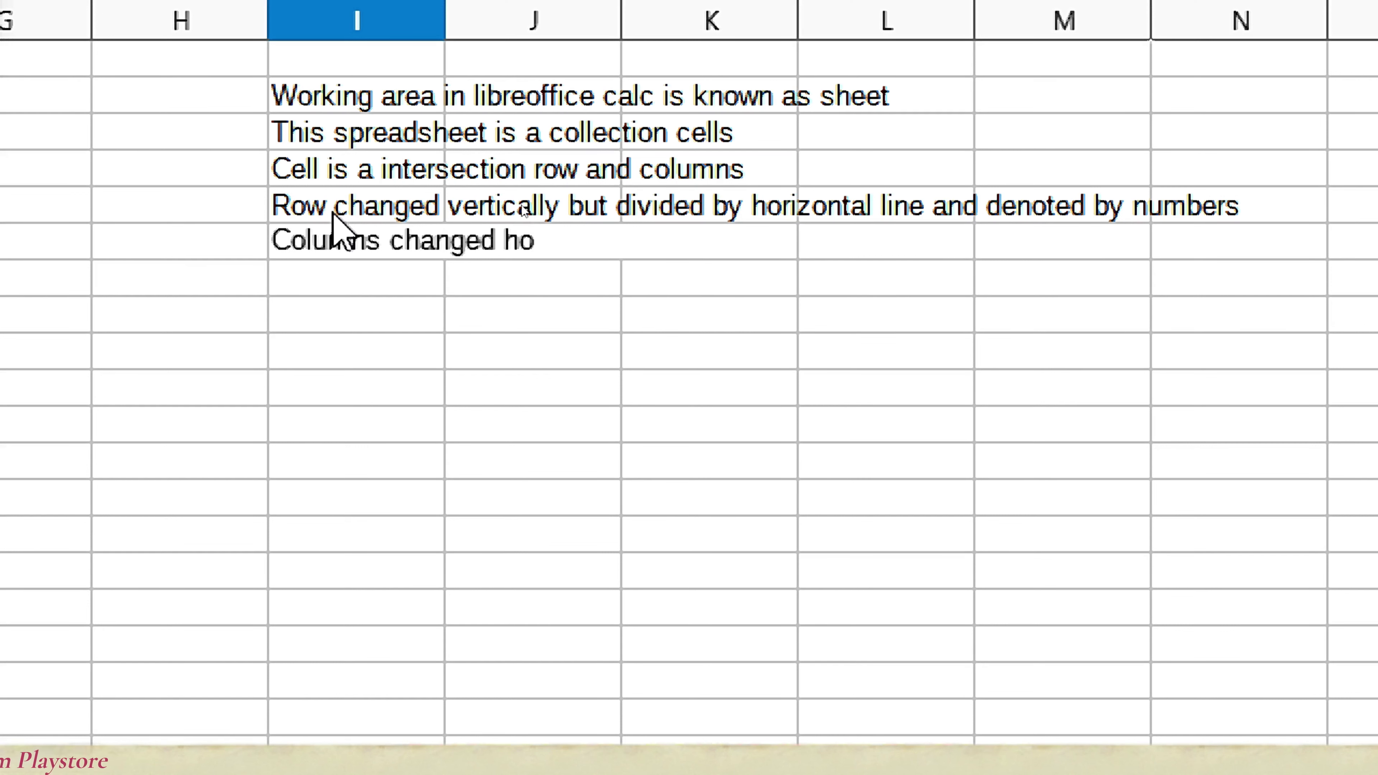
type("rix")
key("BackSpace")
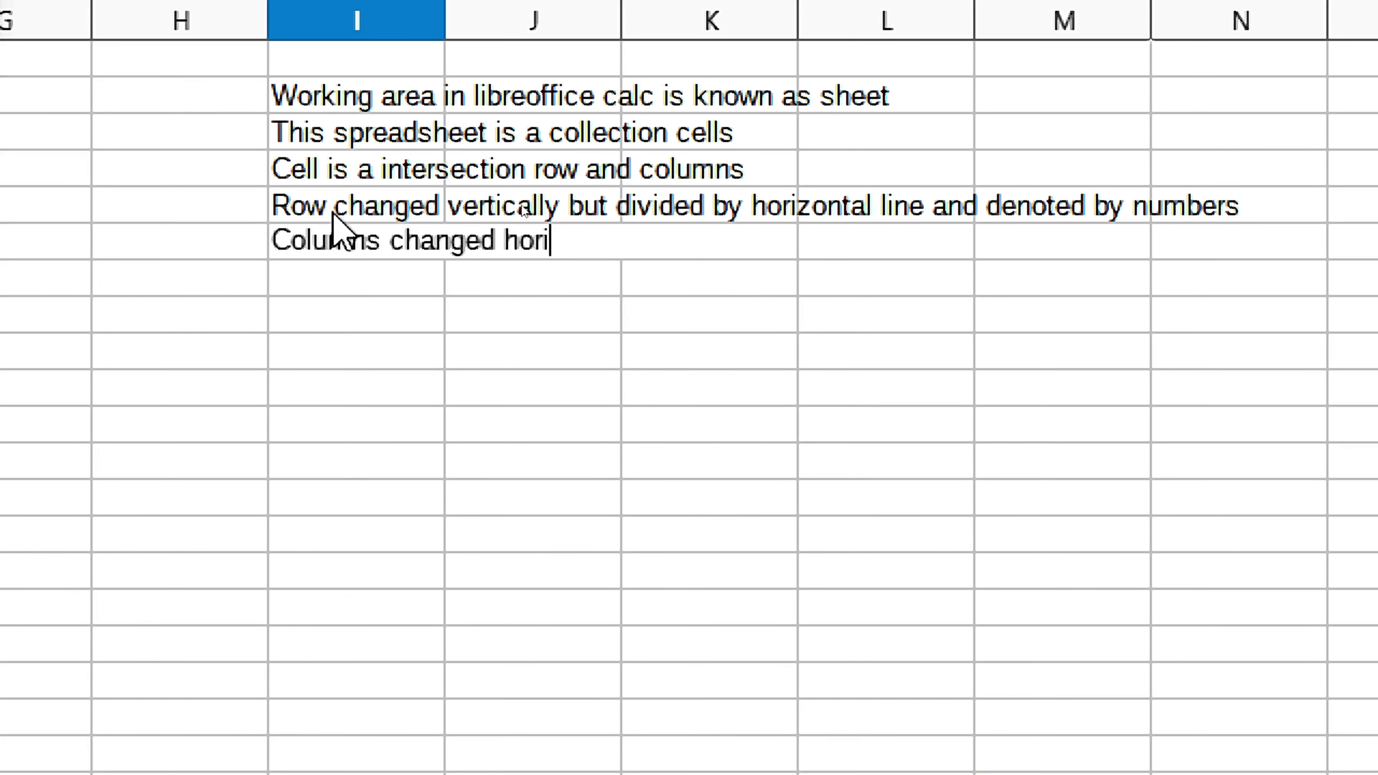
type("zontaly")
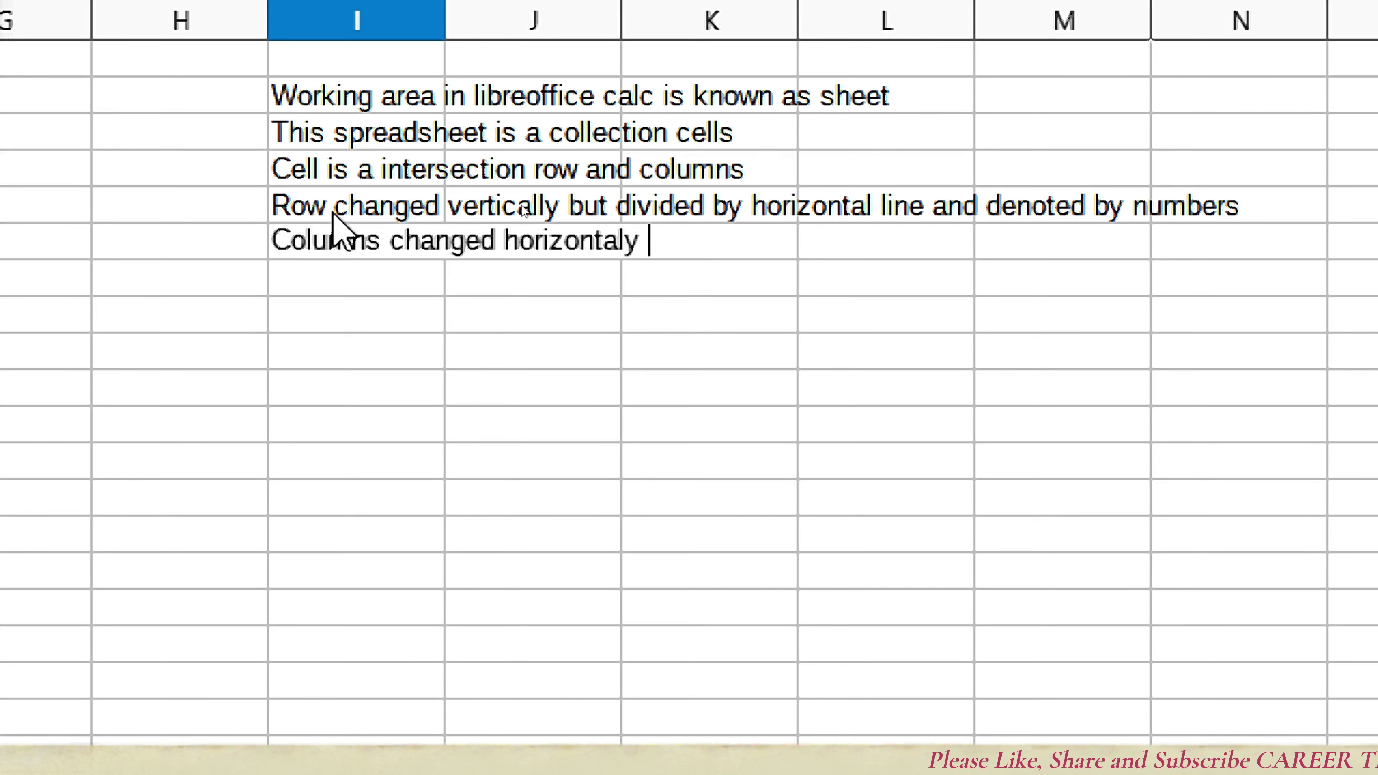
type("dived")
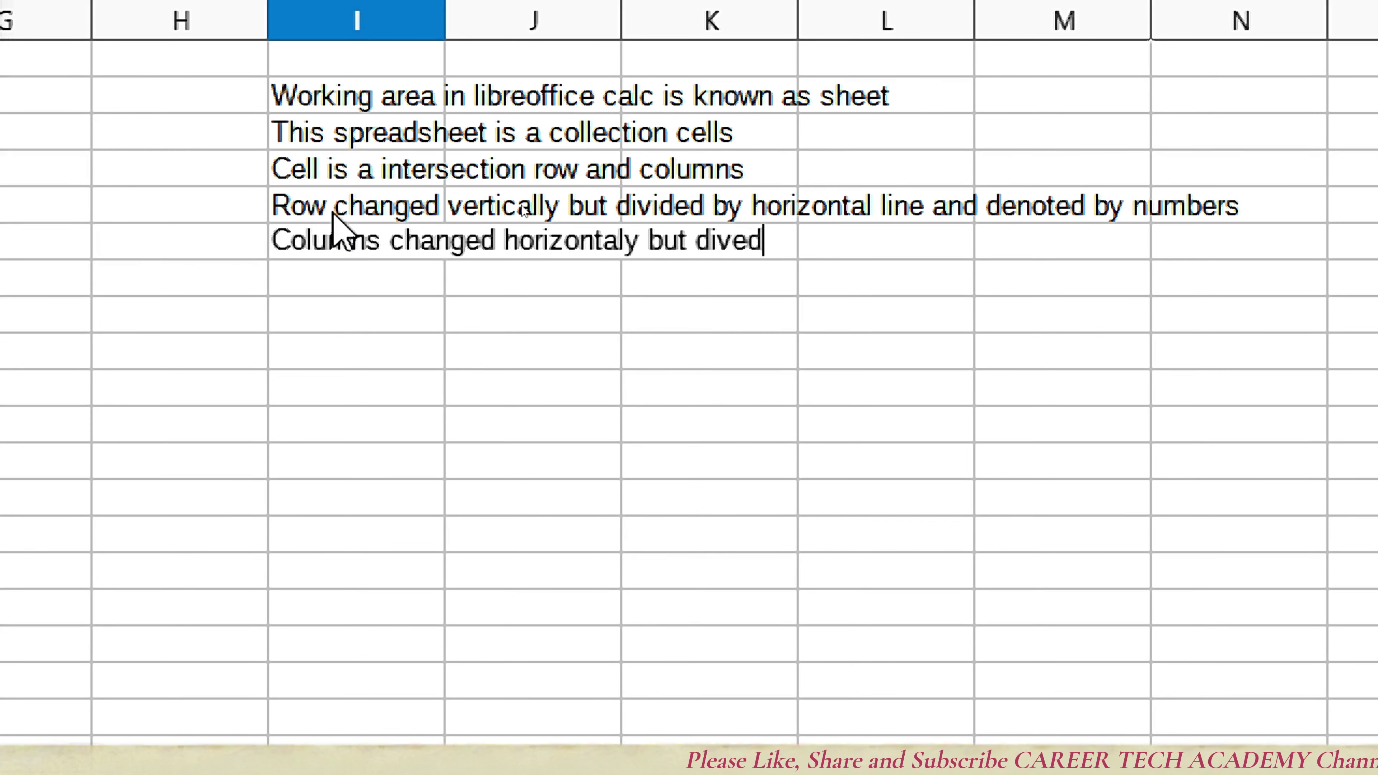
key("BackSpace")
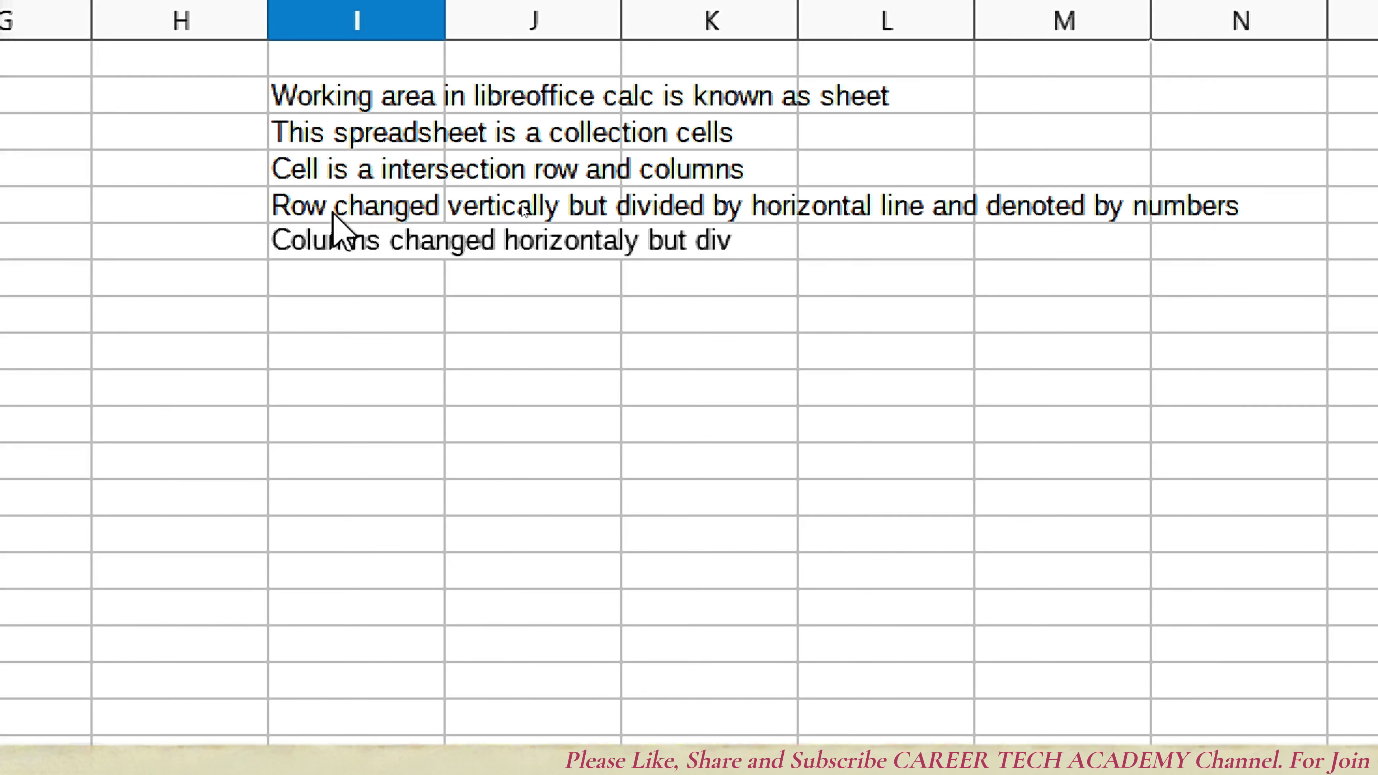
type("ded ")
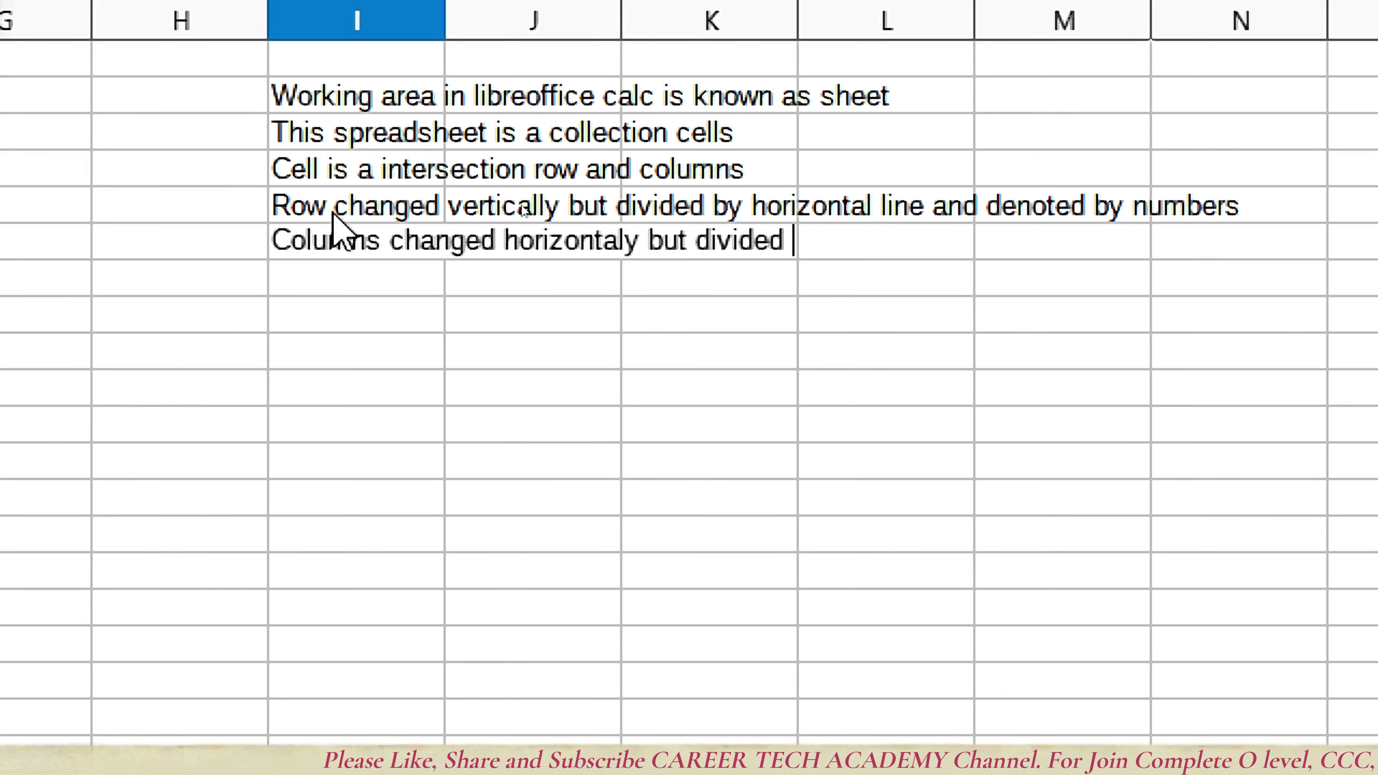
type("by ver")
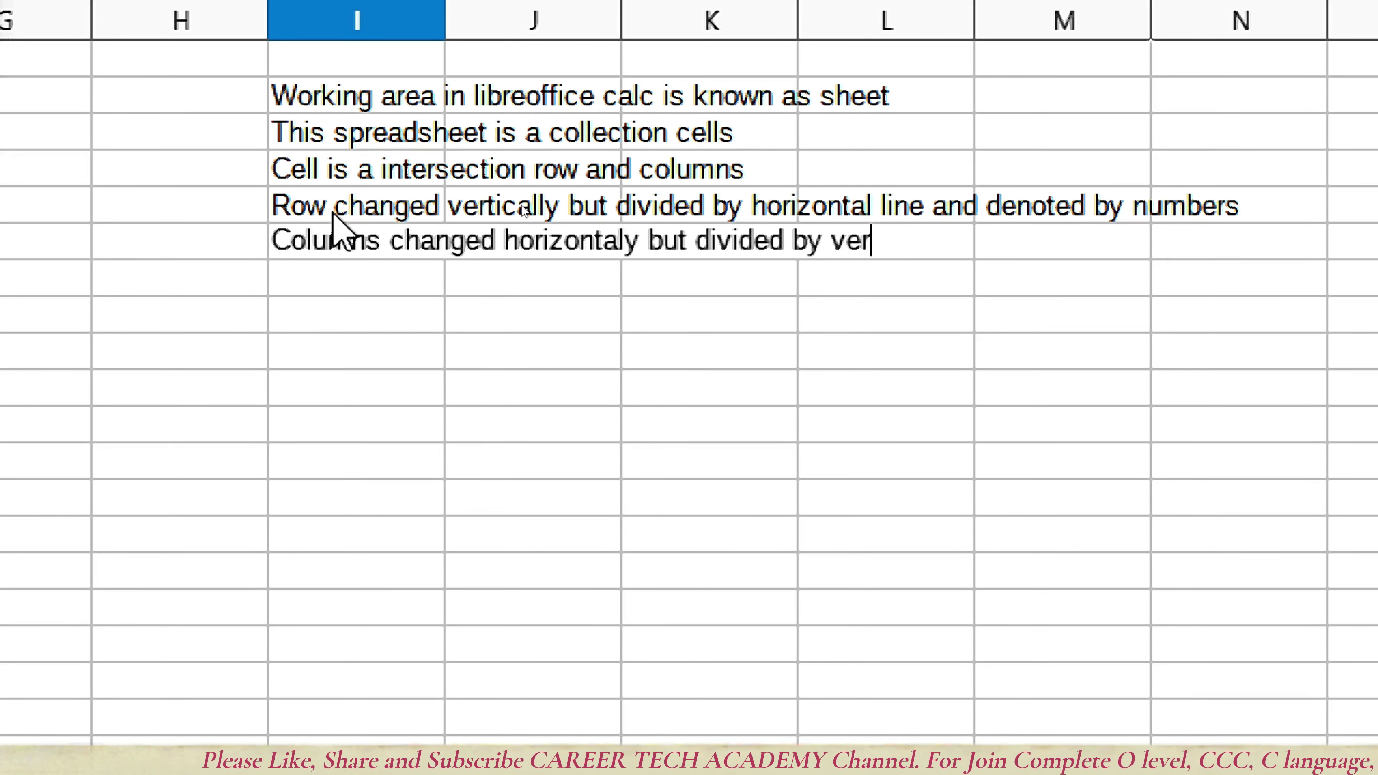
type("tical lines")
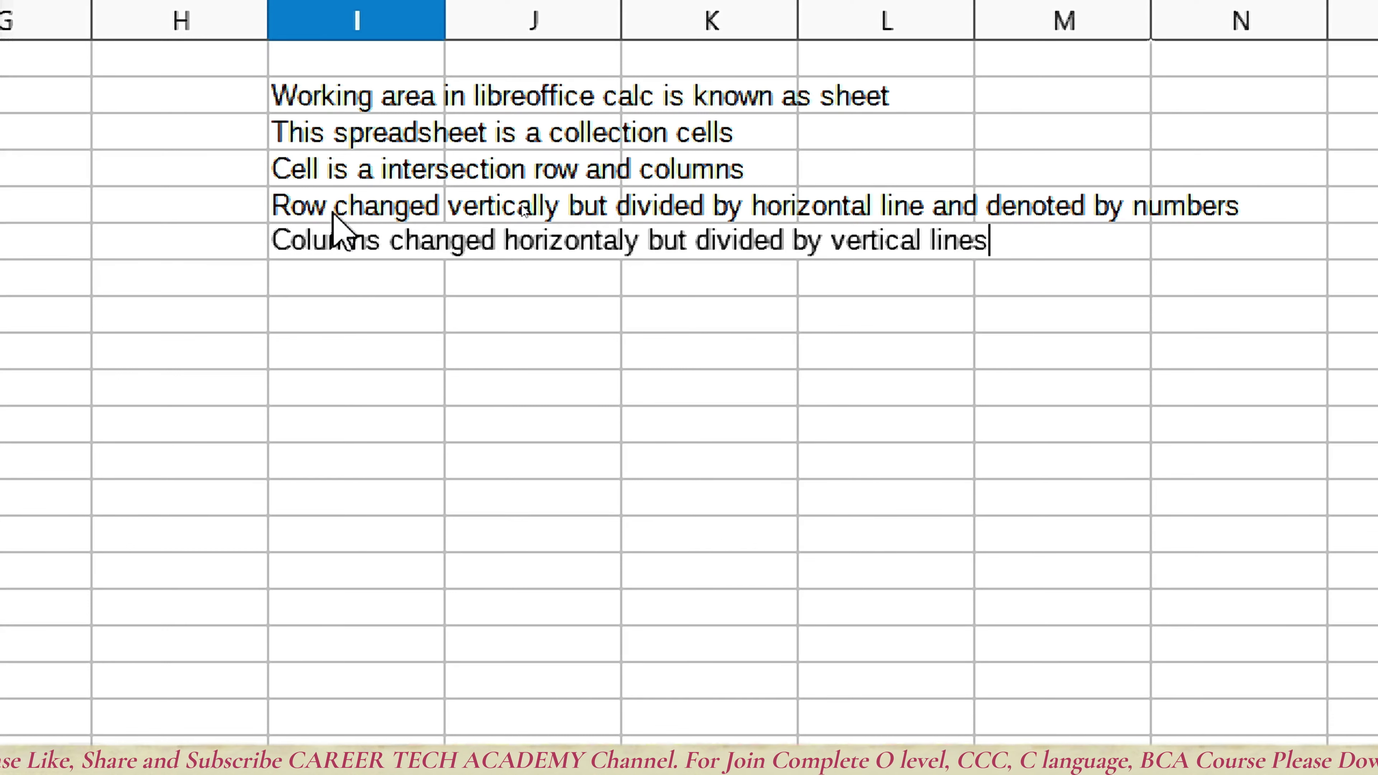
type(" and den")
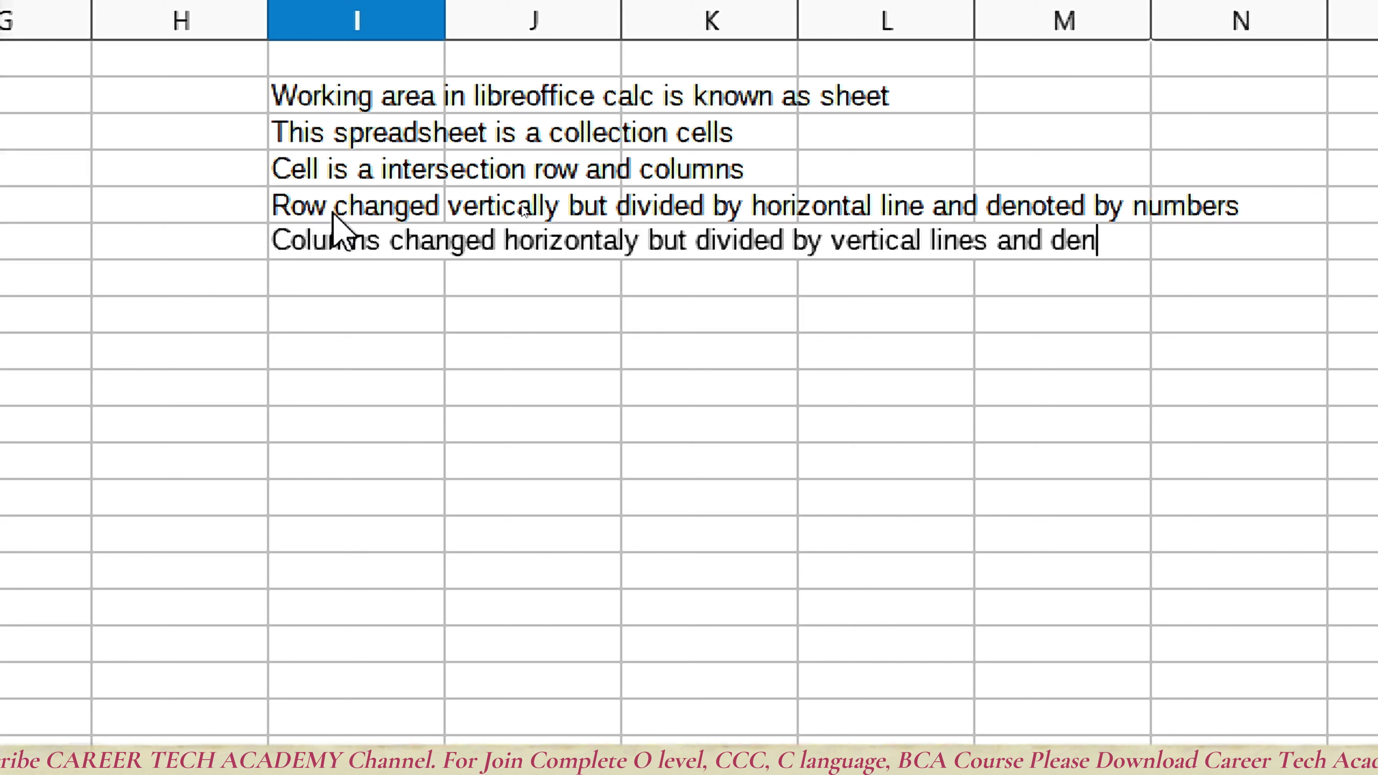
type("oted ")
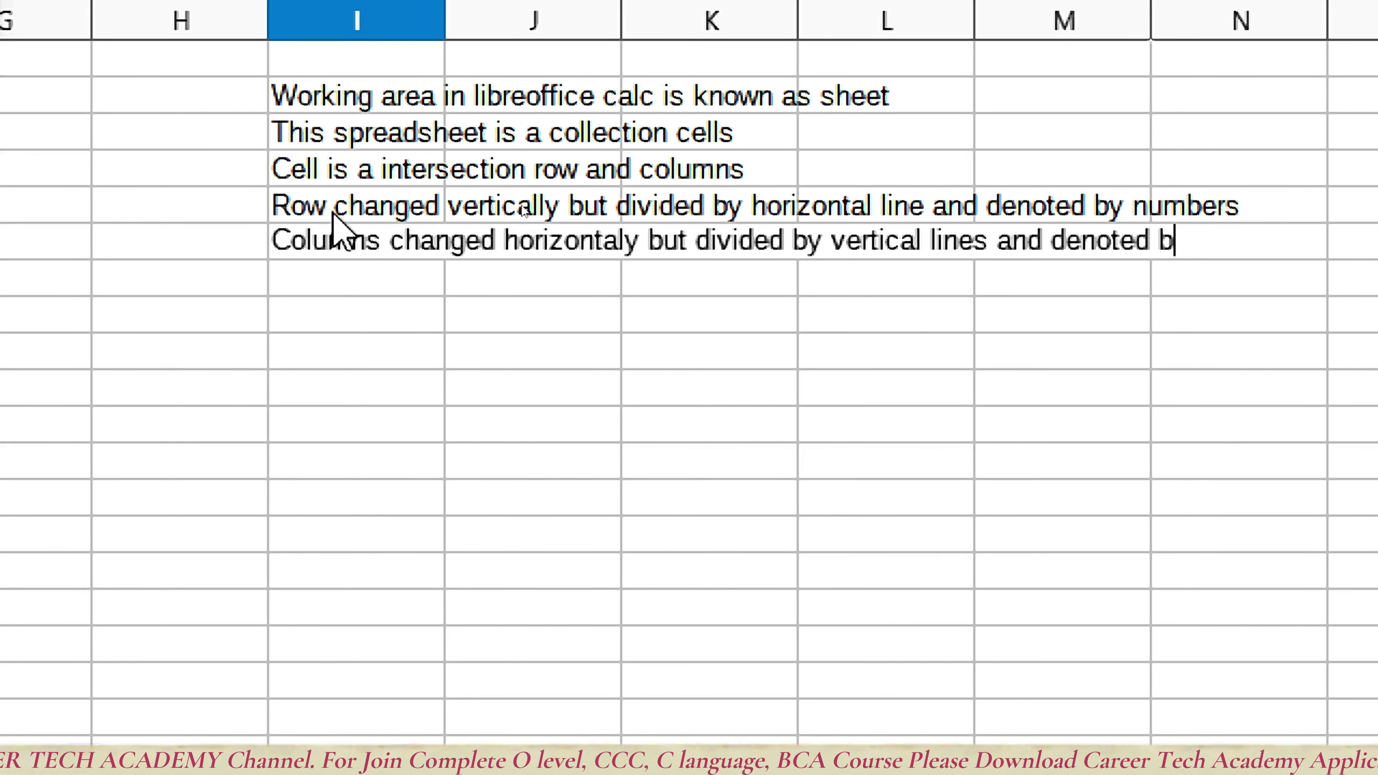
type("by al")
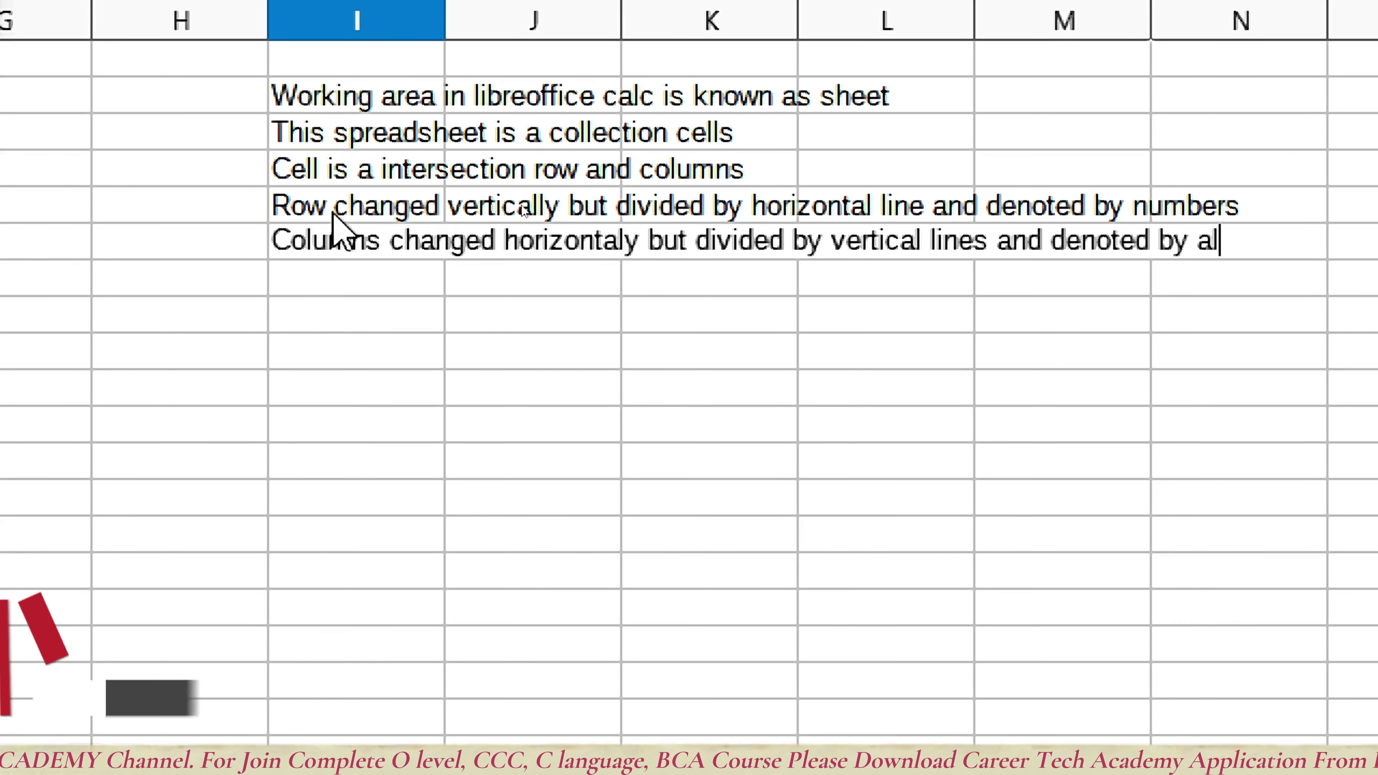
type("pha")
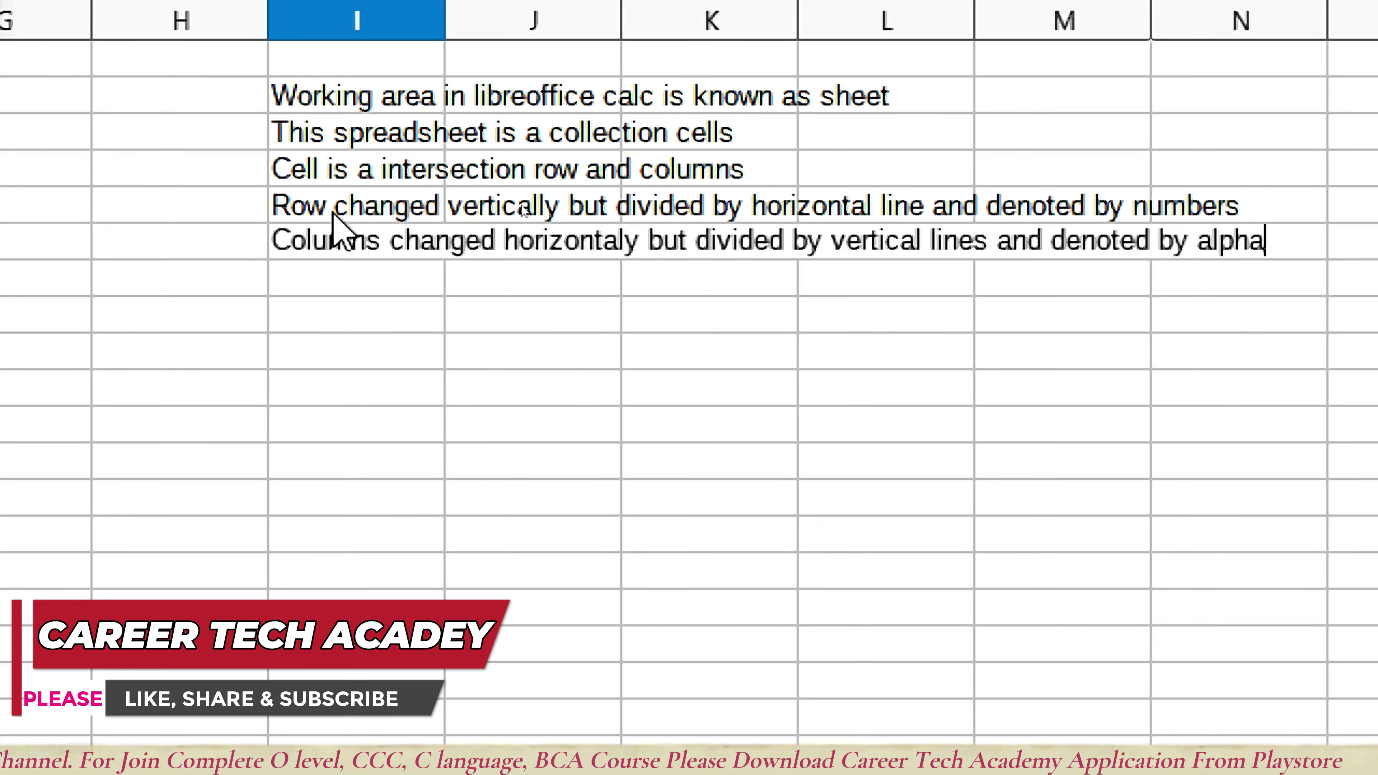
type("bet")
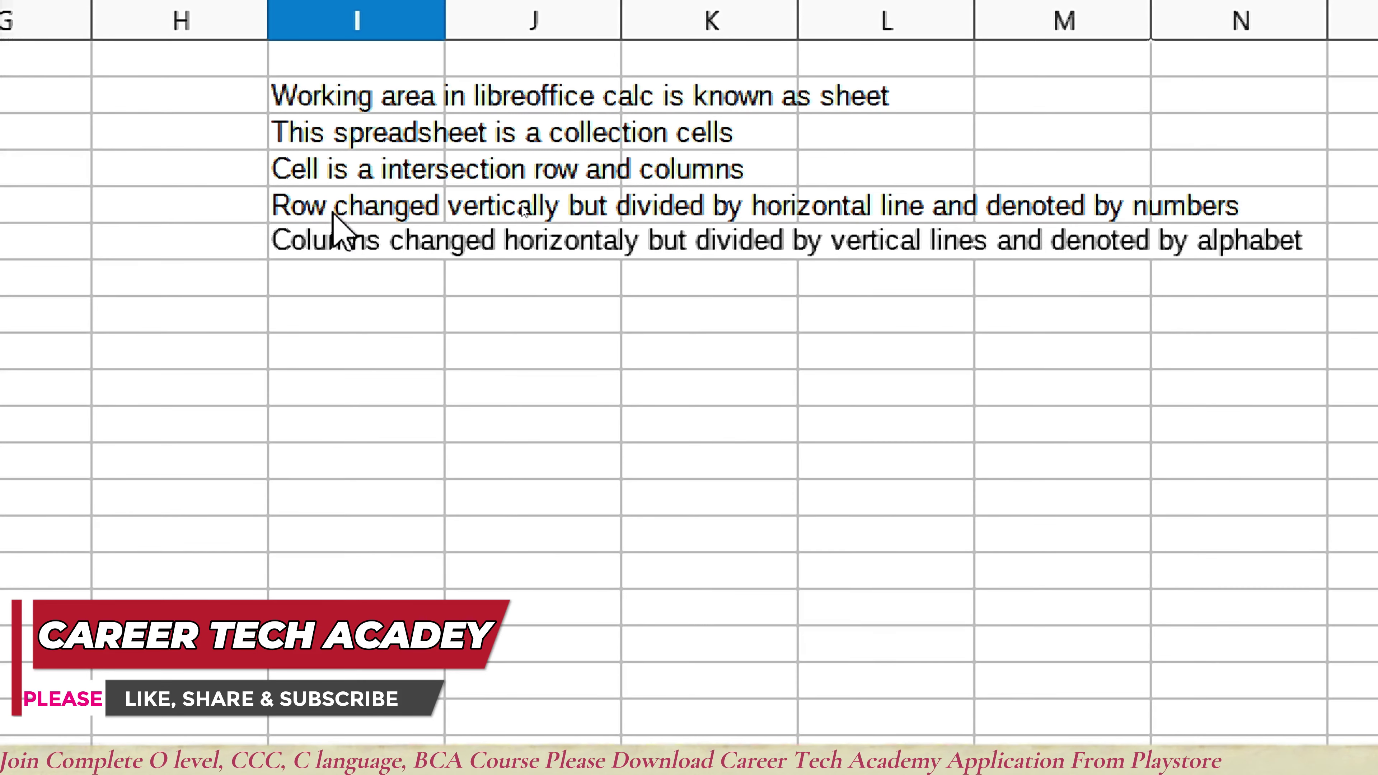
key("Return")
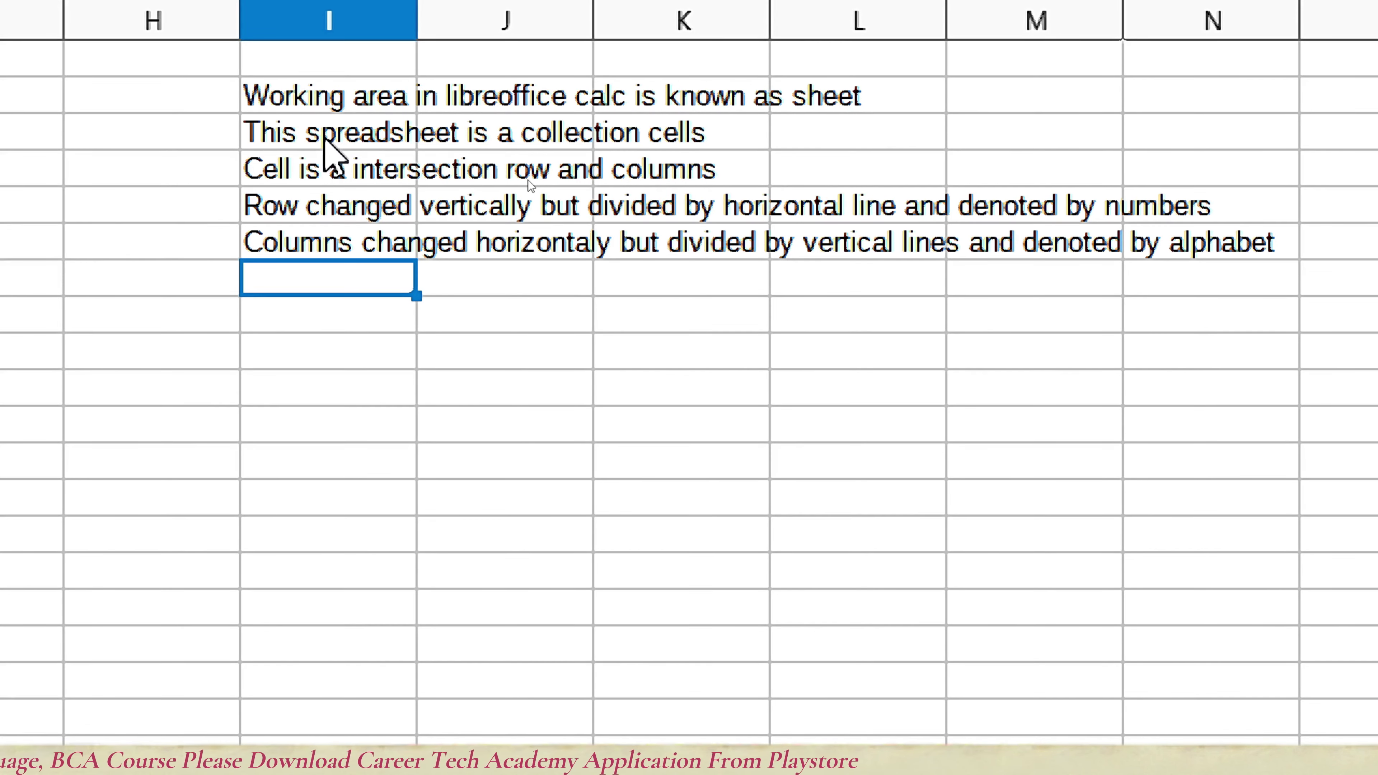
Correct the second note in column I to read "This sheet is a collection cells".
left_click(352, 133)
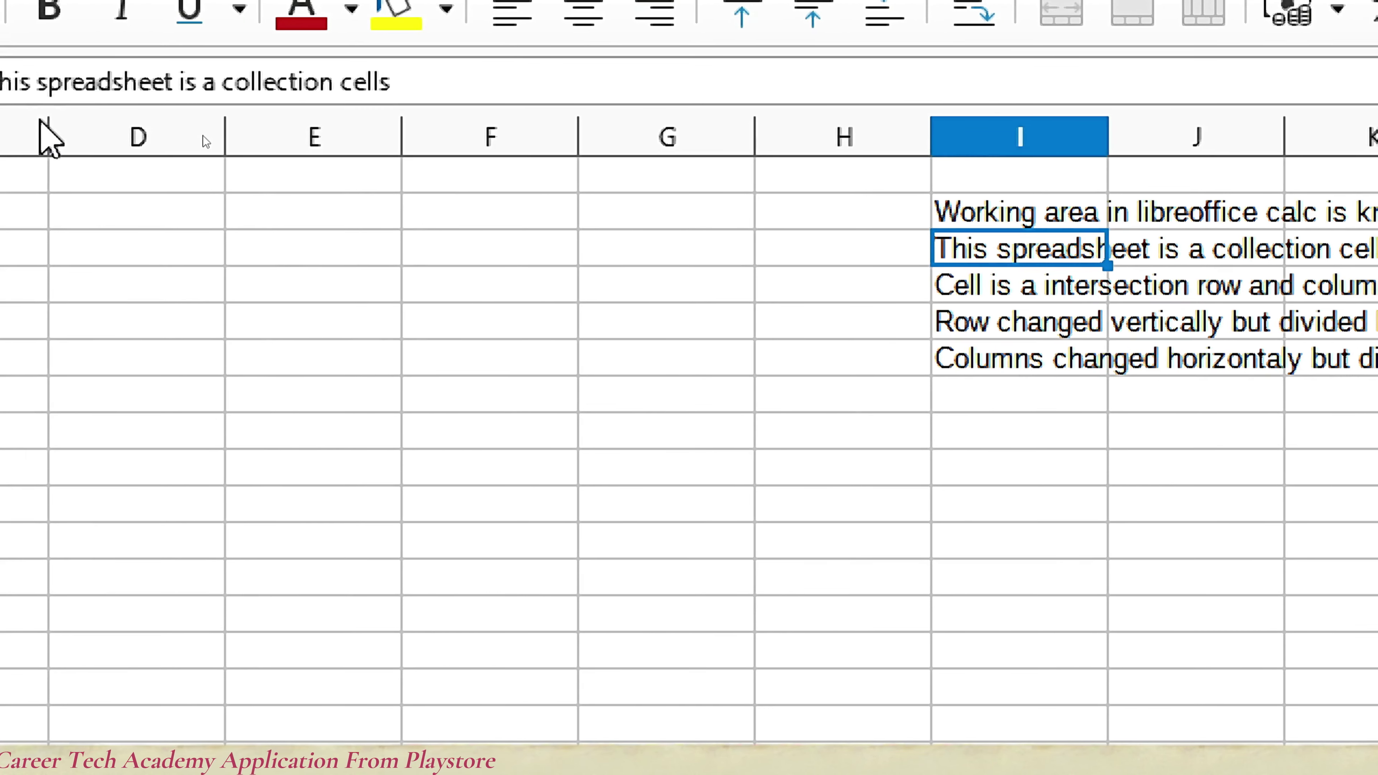
left_click(113, 82)
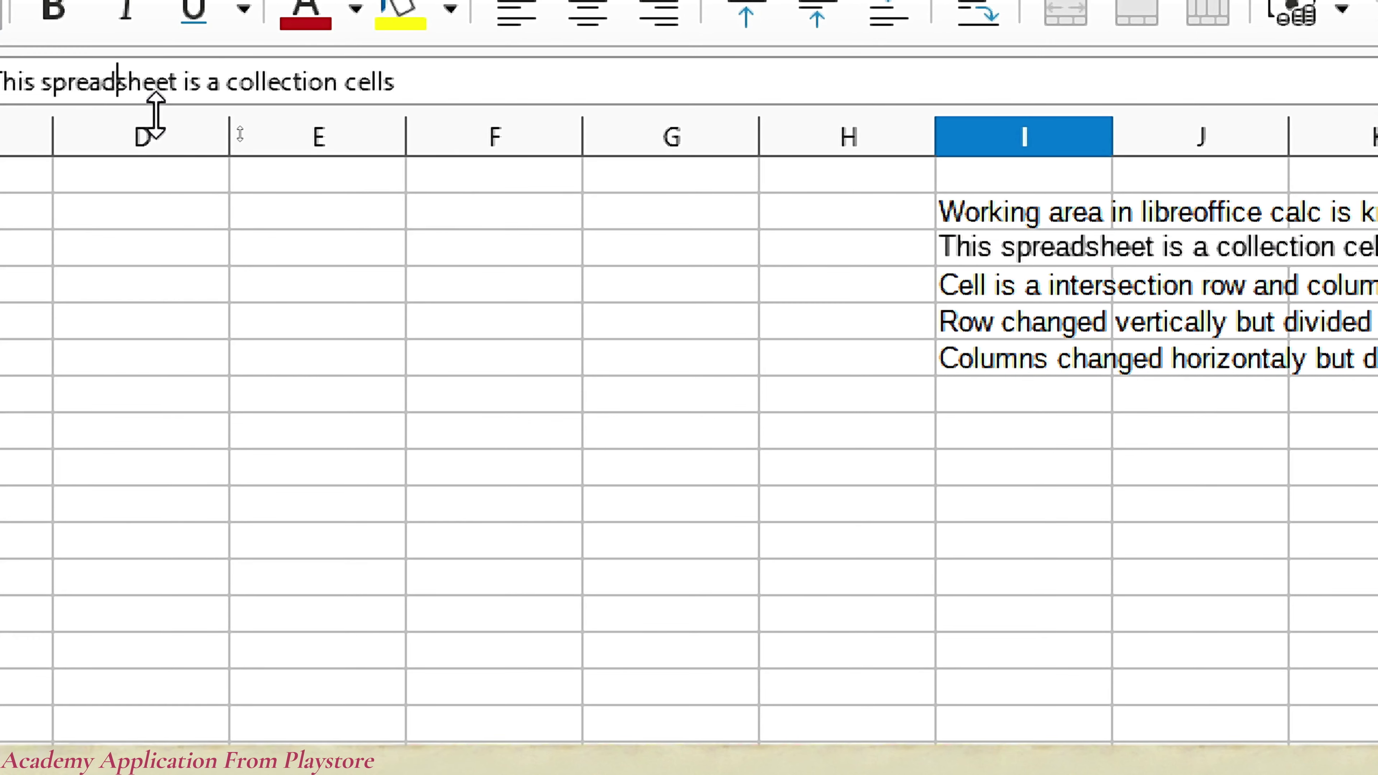
key("BackSpace")
key("BackSpace")
key("BackSpace")
key("BackSpace")
key("BackSpace")
key("BackSpace")
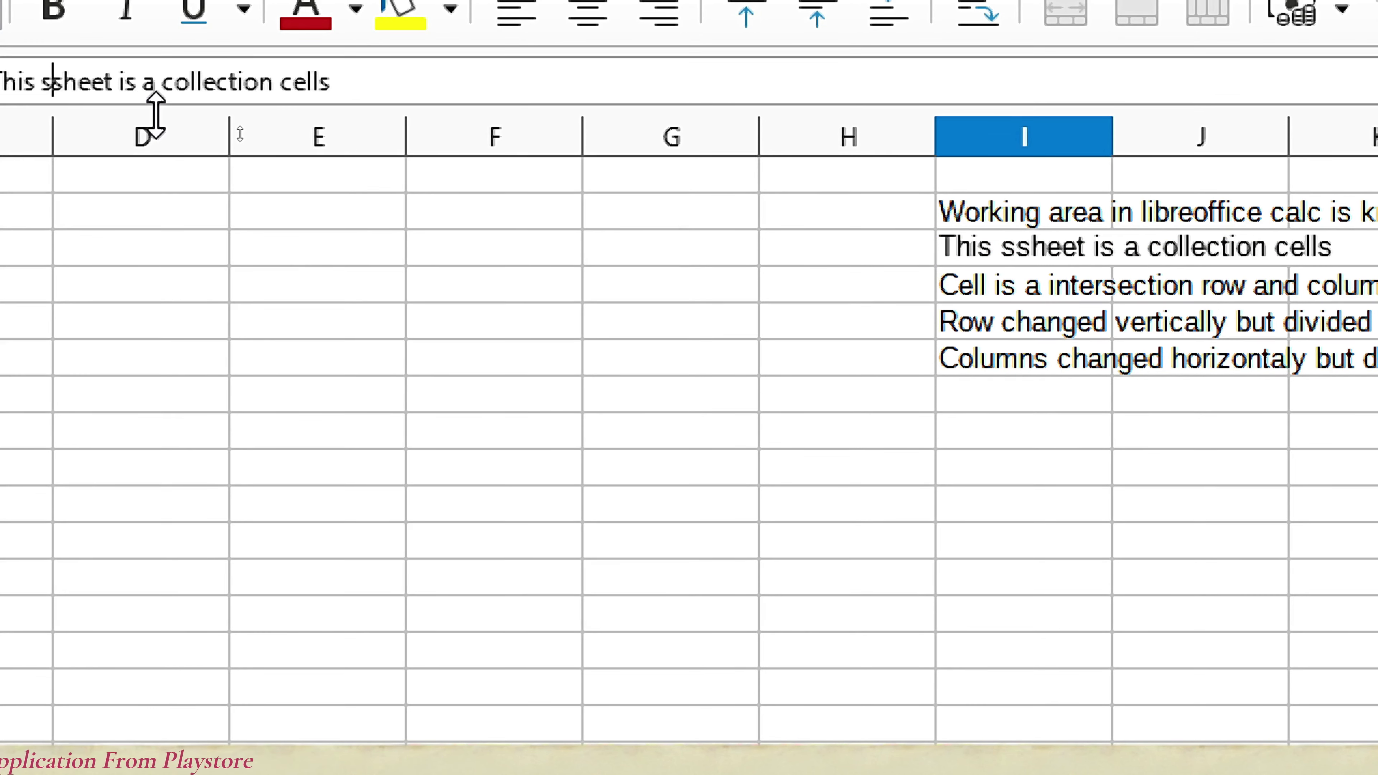
left_click(394, 292)
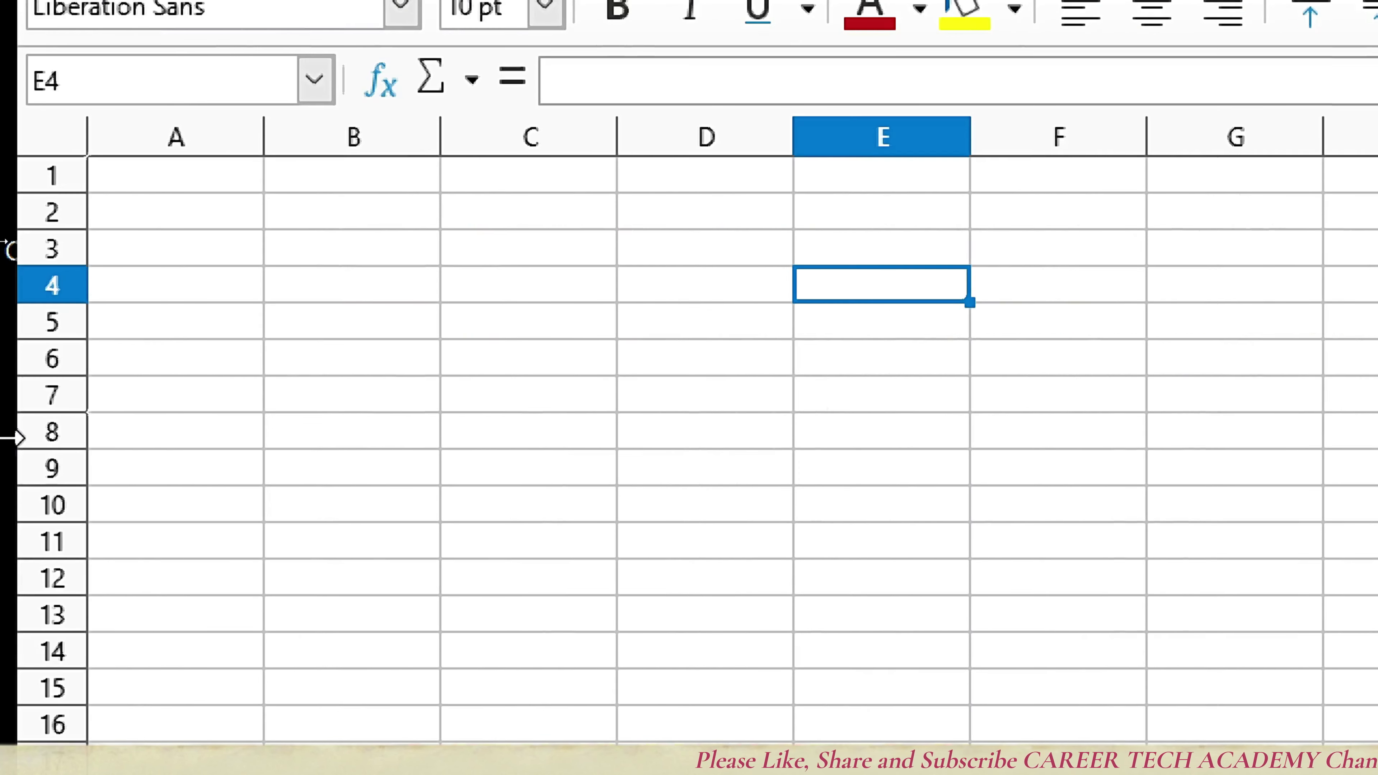
Highlight rows 1 to 11 together and rows 1 to 4 individually, finishing on cells A1 and A2.
left_click_drag(55, 187, 57, 559)
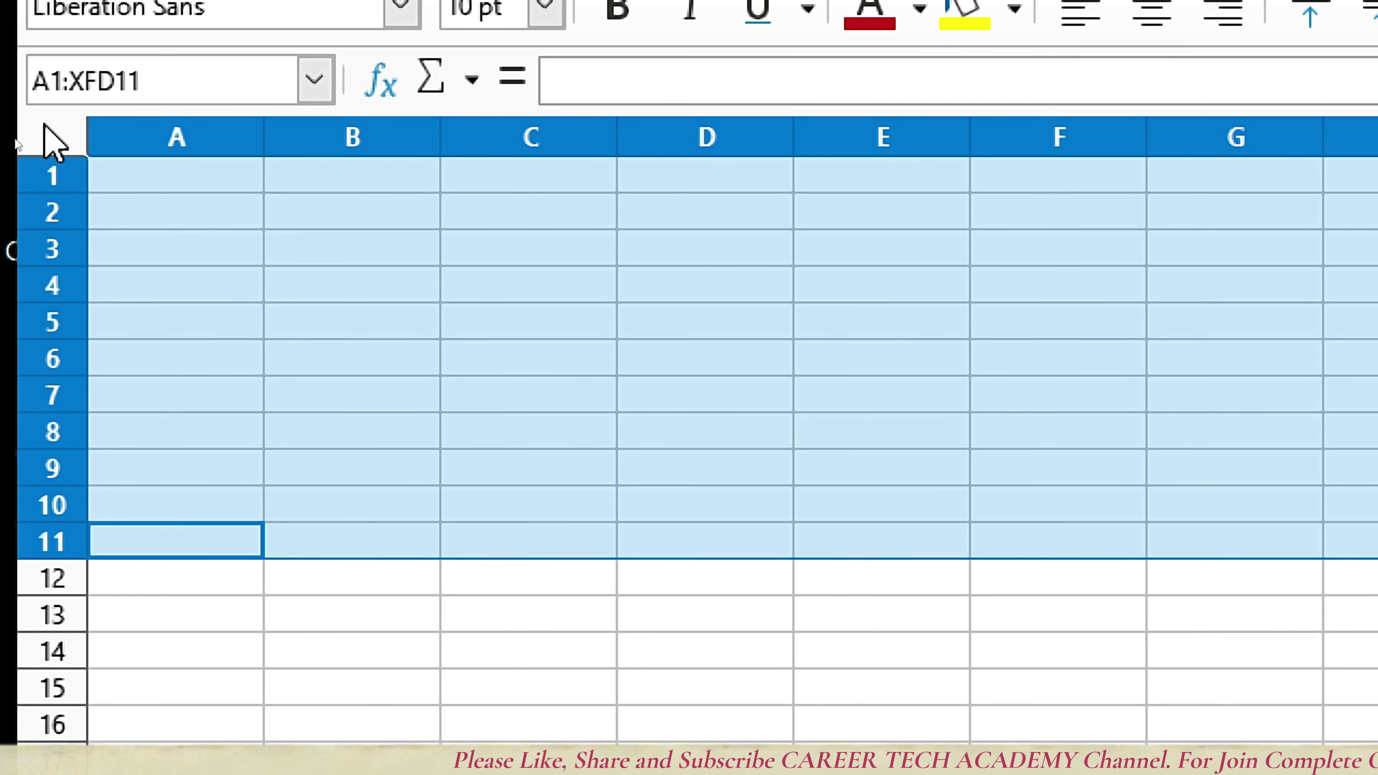
left_click(47, 176)
left_click(43, 217)
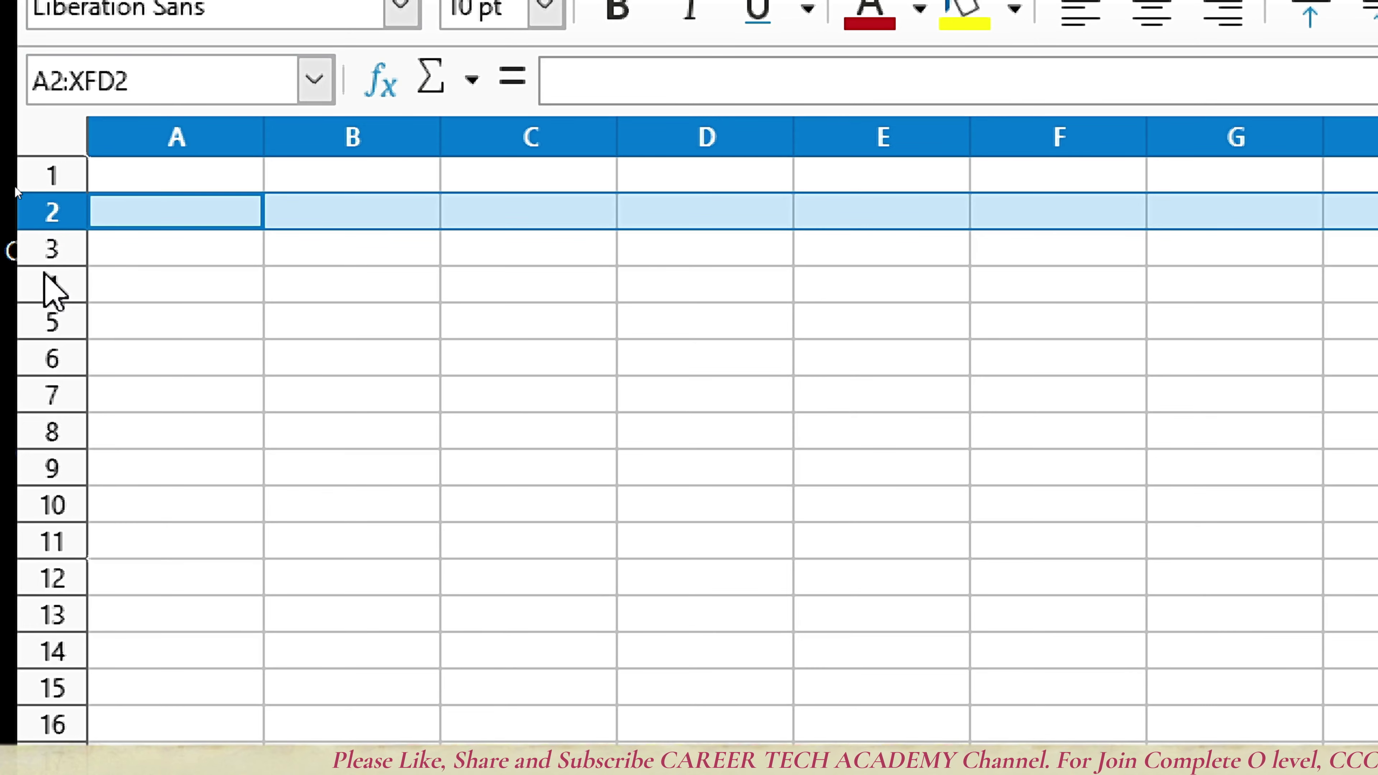
left_click(30, 260)
left_click(44, 288)
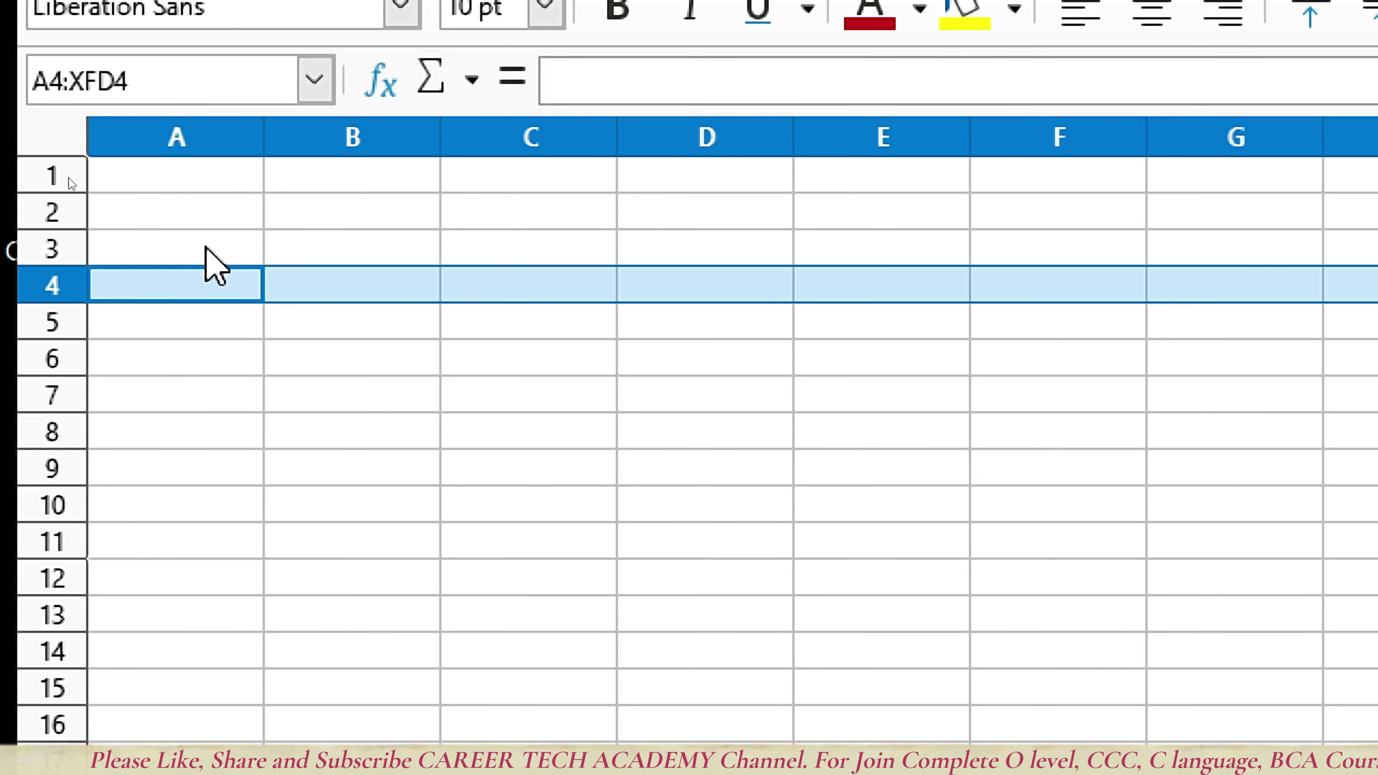
left_click(166, 182)
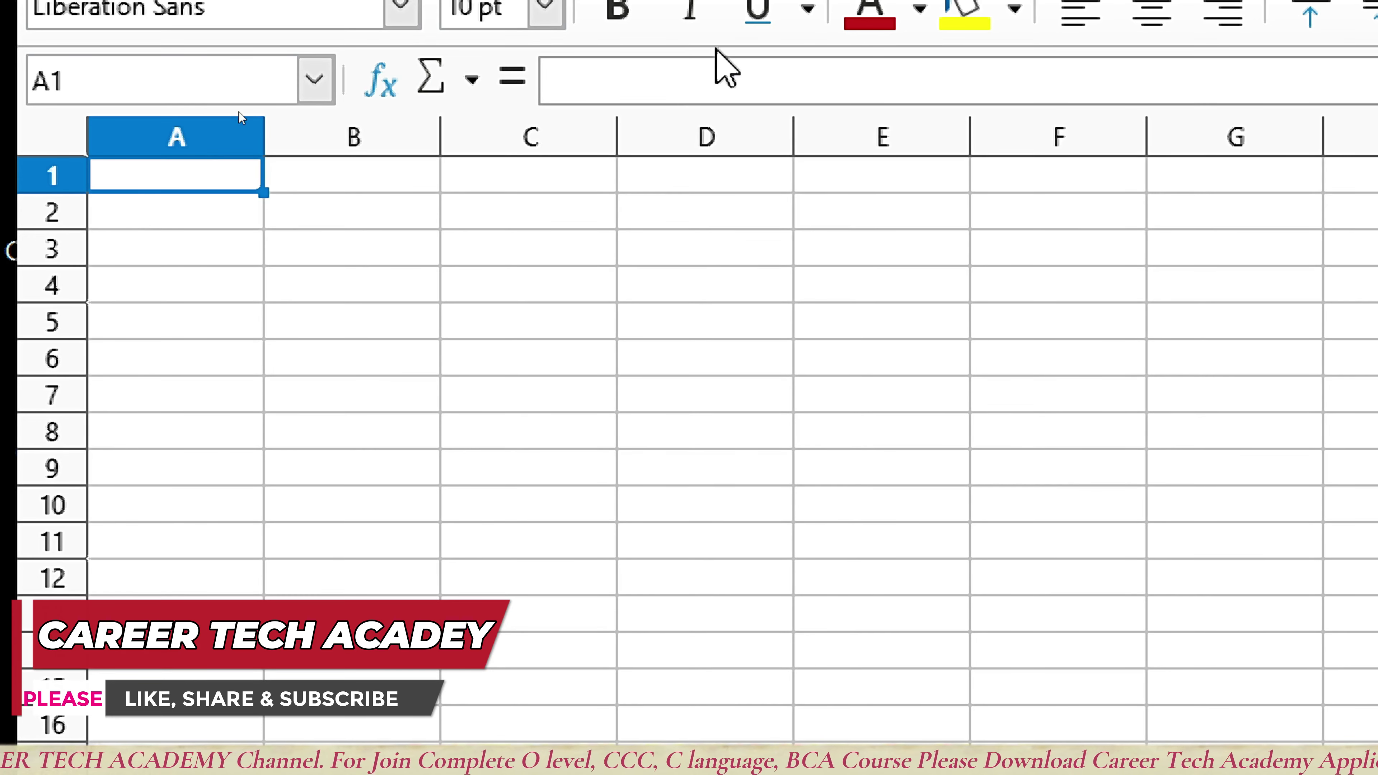
left_click(105, 220)
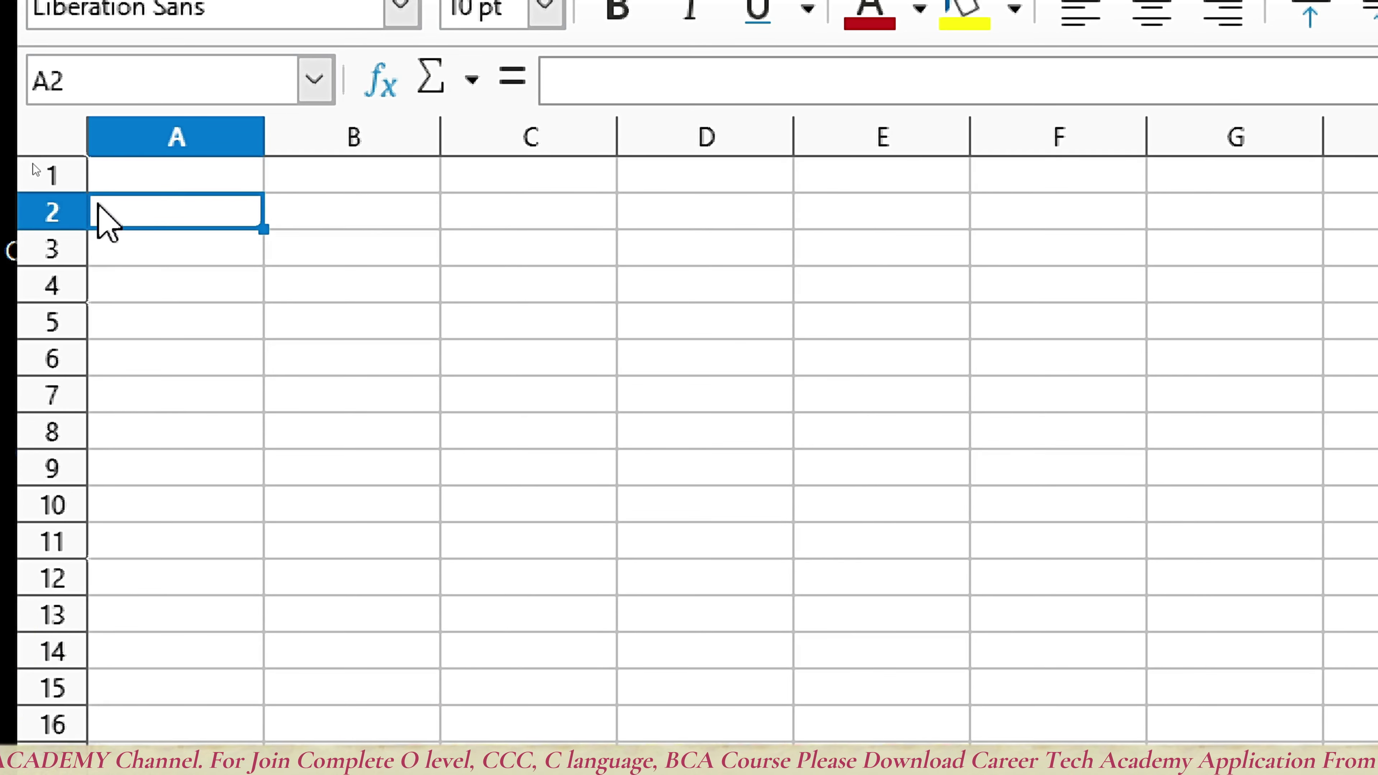
Highlight rows 1 to 6 one at a time and rows 1 to 14 as one block.
left_click(50, 178)
left_click(50, 220)
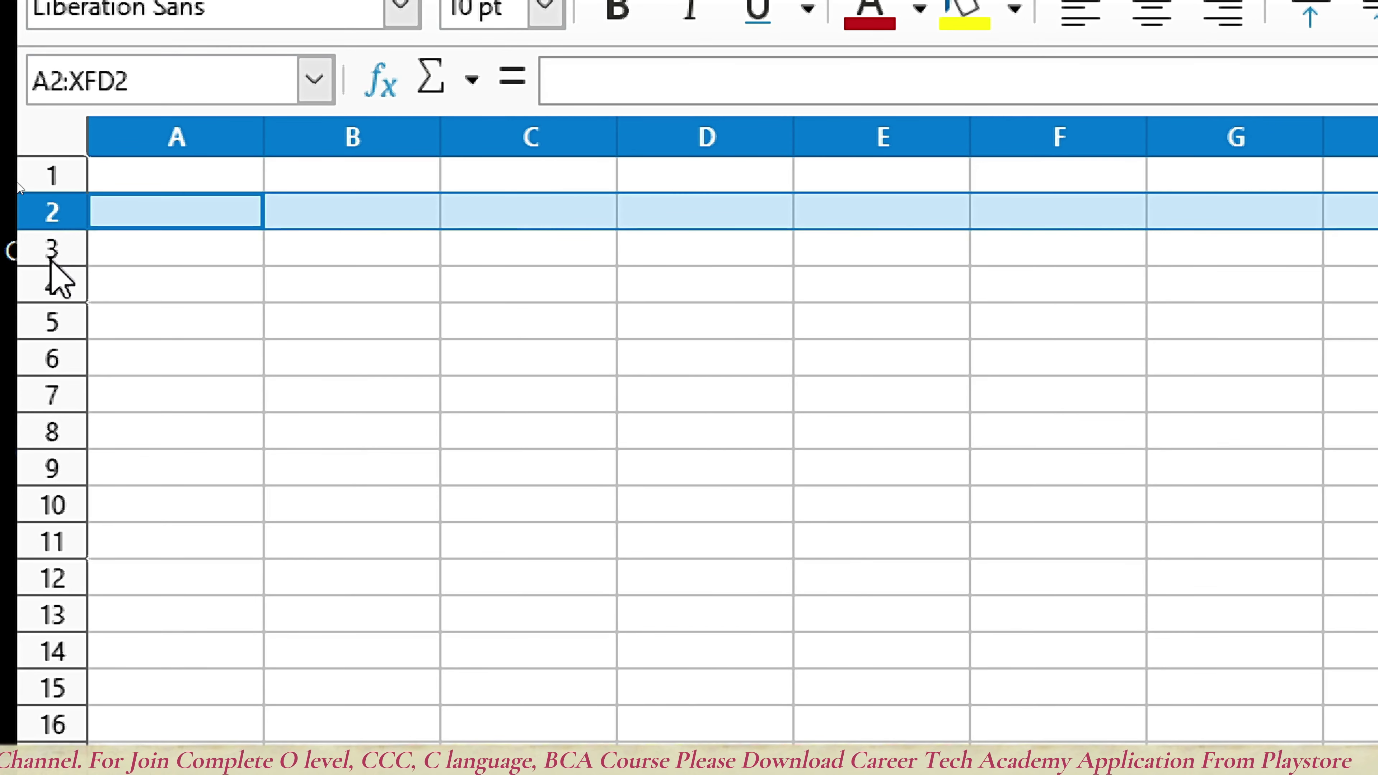
left_click(50, 260)
left_click(46, 284)
left_click(46, 320)
left_click(46, 358)
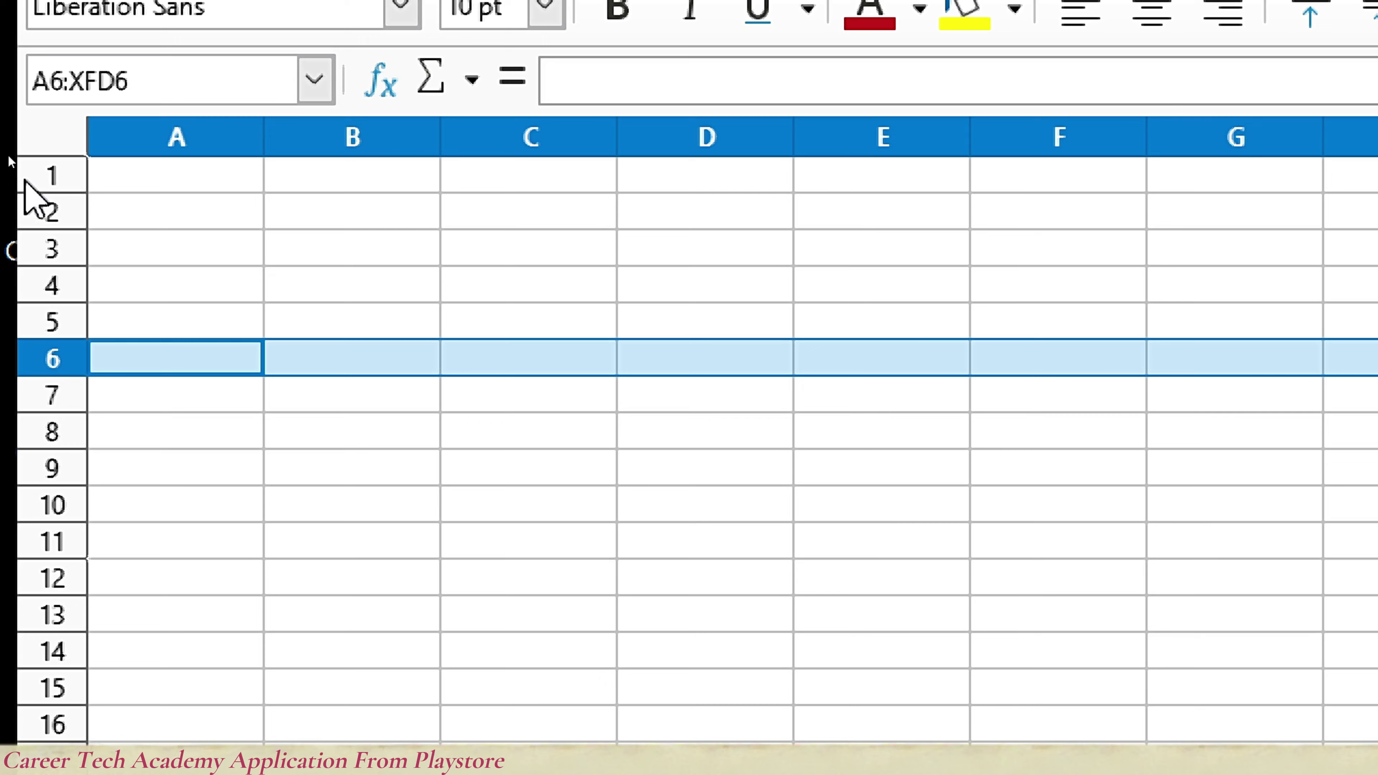
left_click_drag(25, 182, 37, 665)
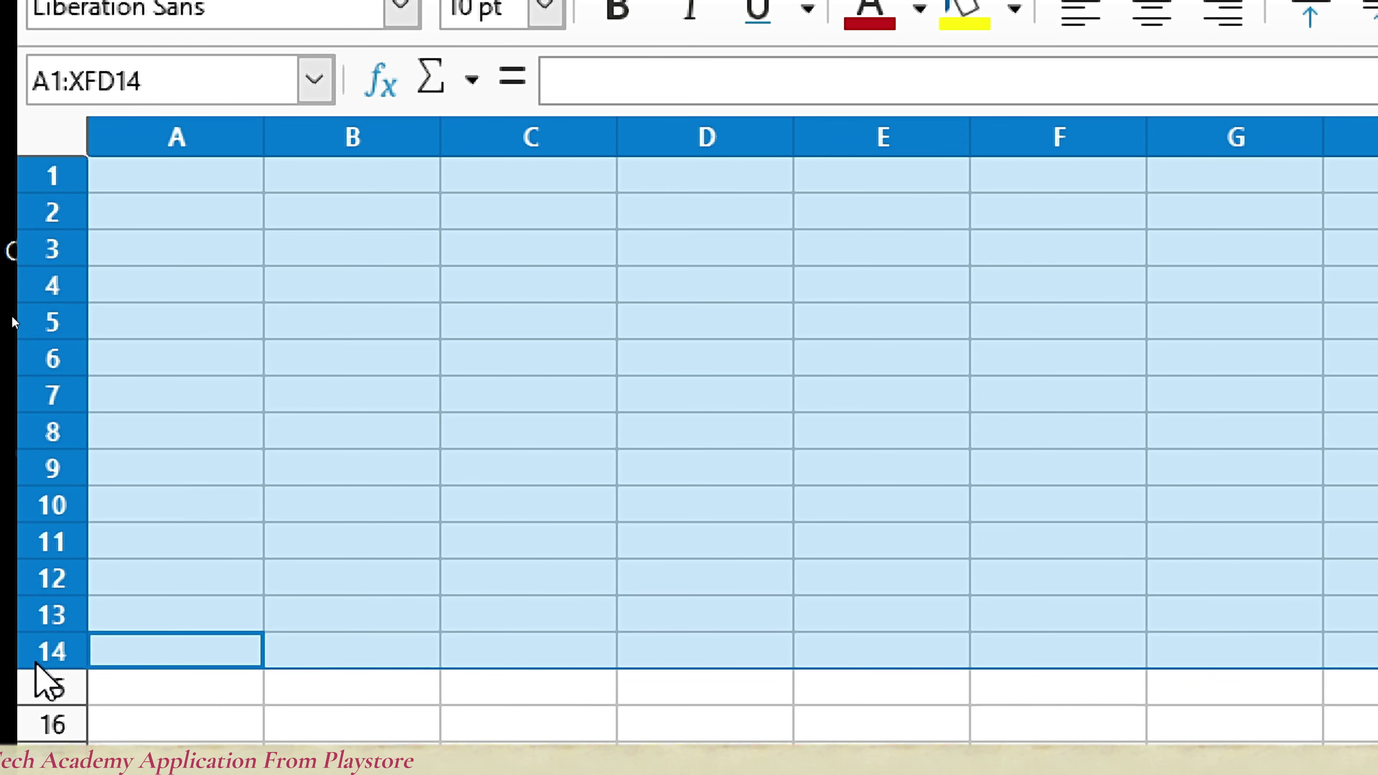
Highlight the whole of column A and the cell range A1:G10, and clear the selection.
left_click(203, 135)
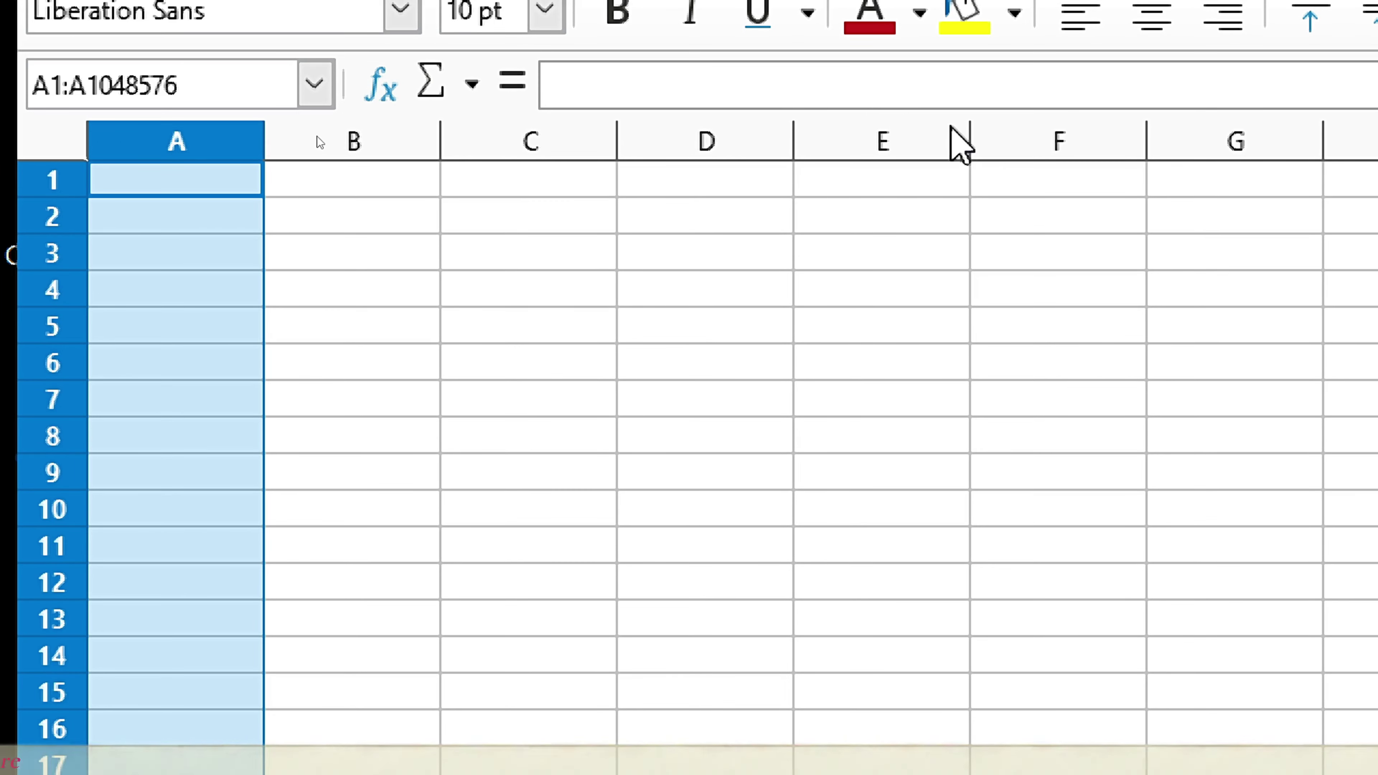
left_click(296, 255)
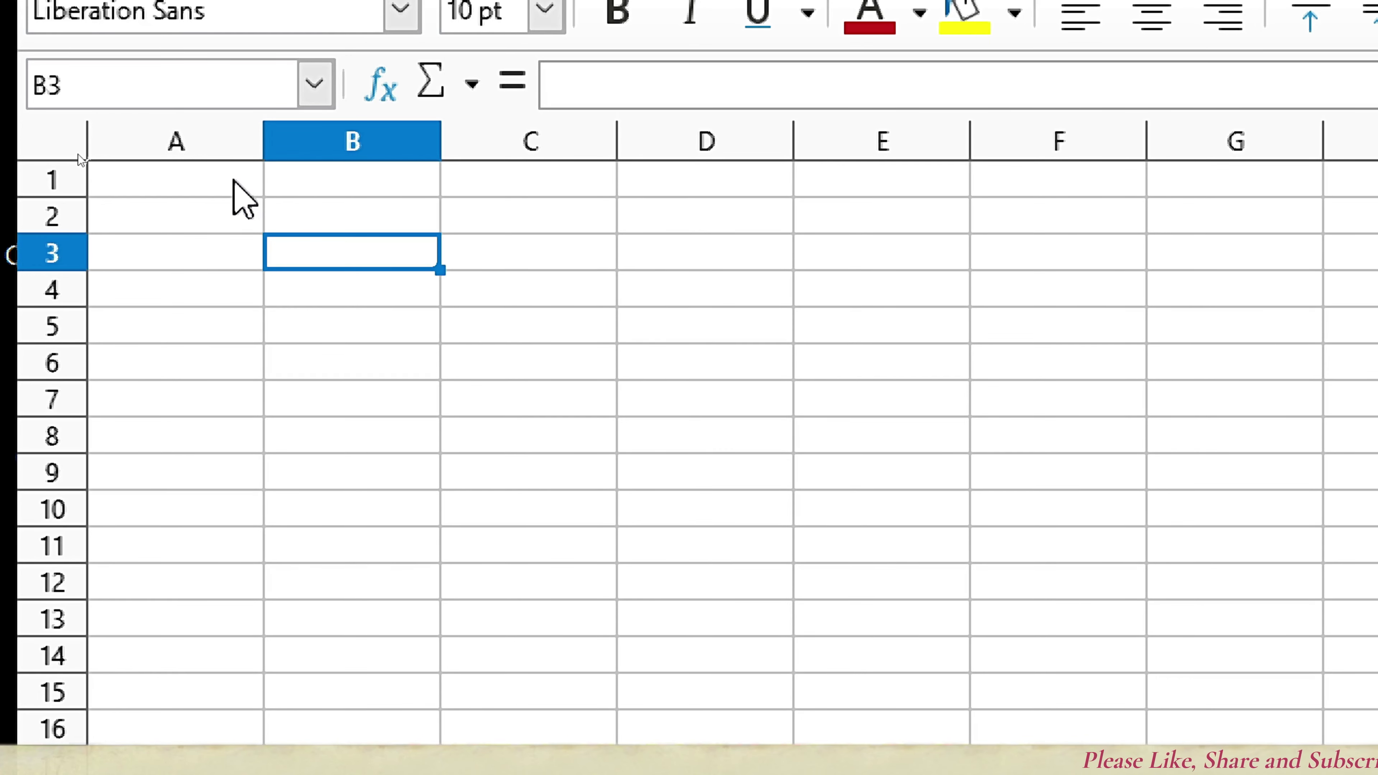
left_click_drag(231, 179, 960, 293)
left_click_drag(1061, 290, 1168, 535)
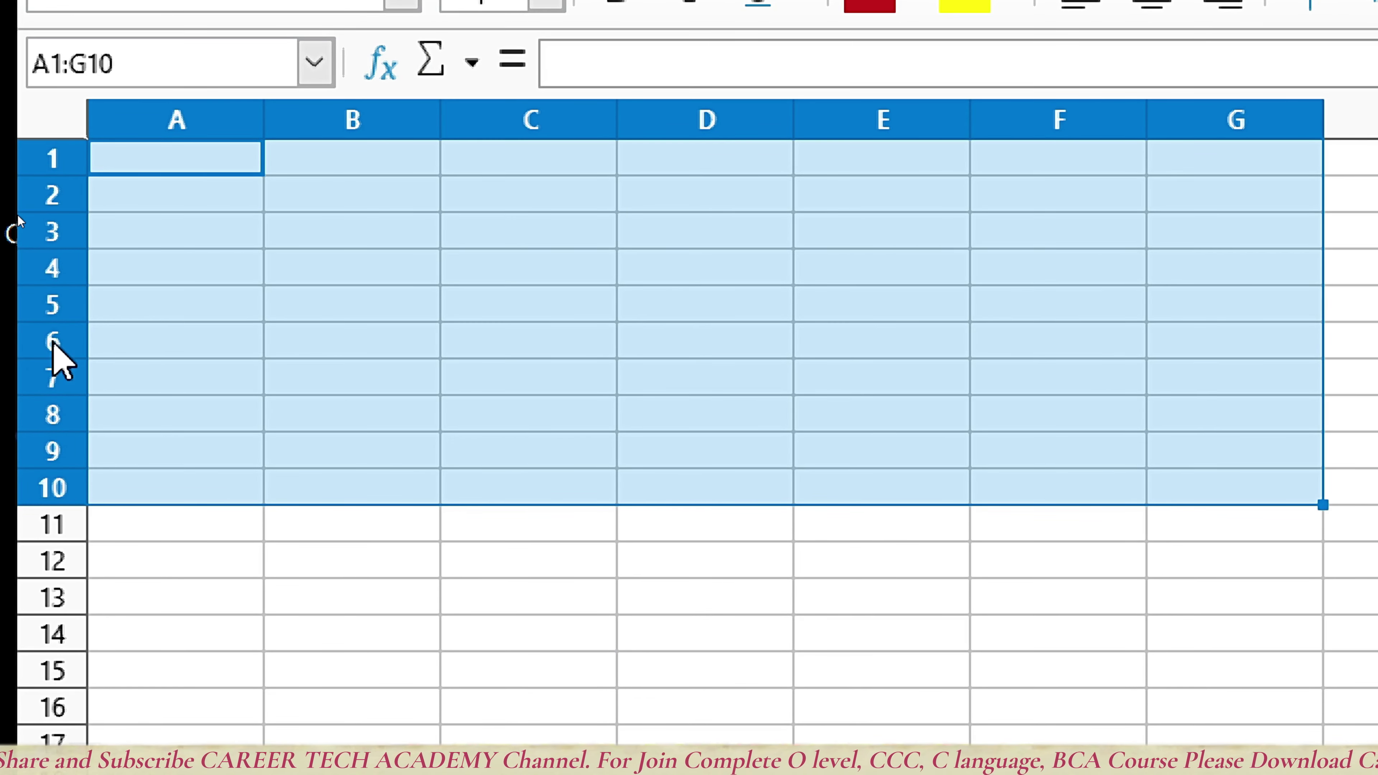
left_click(466, 646)
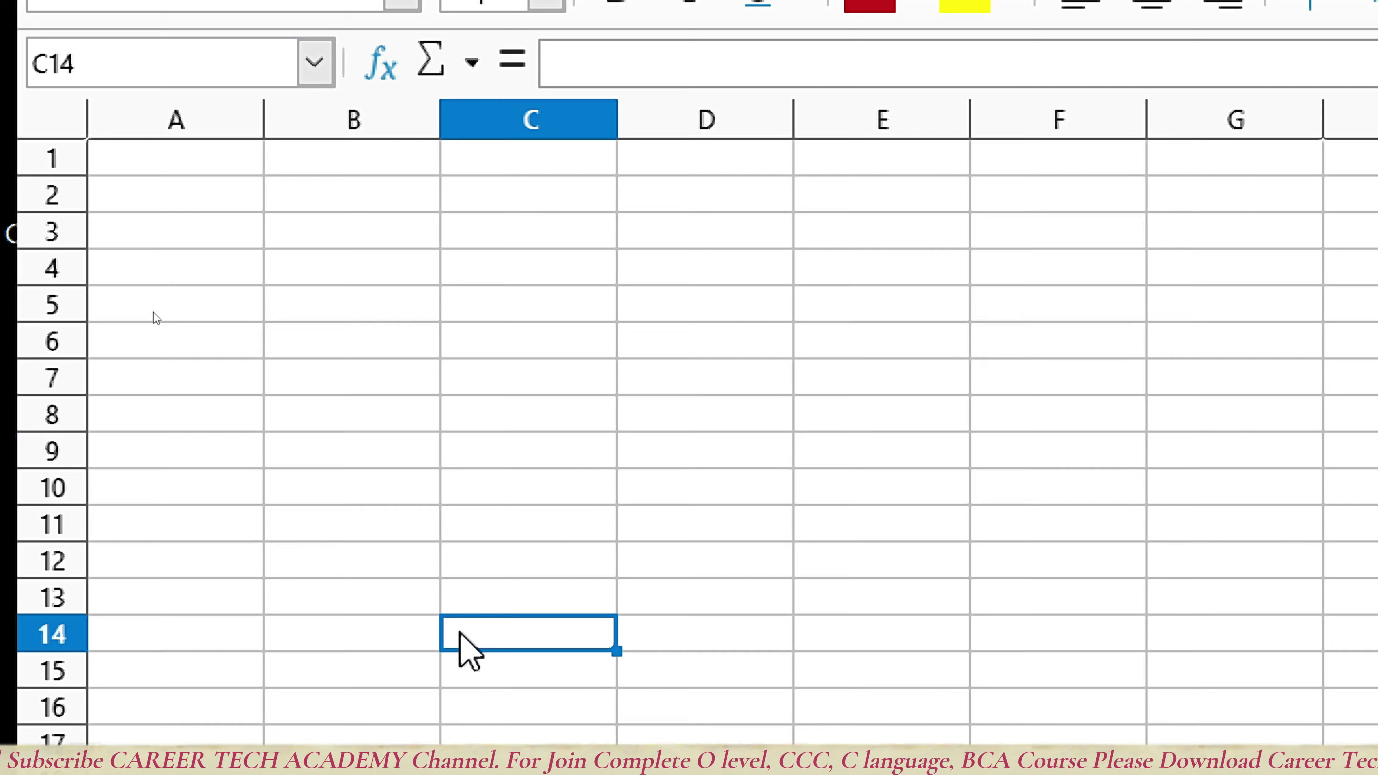
left_click(355, 196)
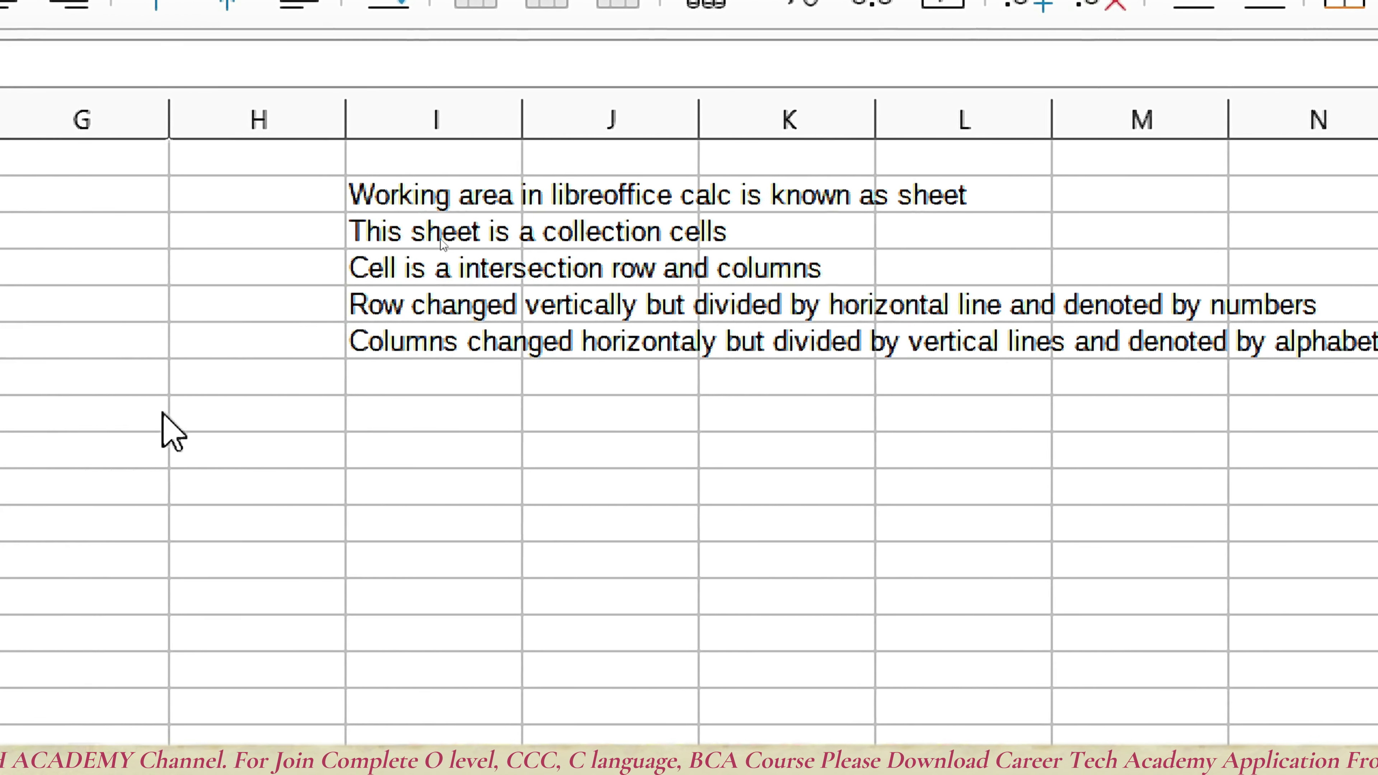
Enter "By default zomm percentage is 100%, maximum" in column I directly below the columns definition.
left_click(424, 380)
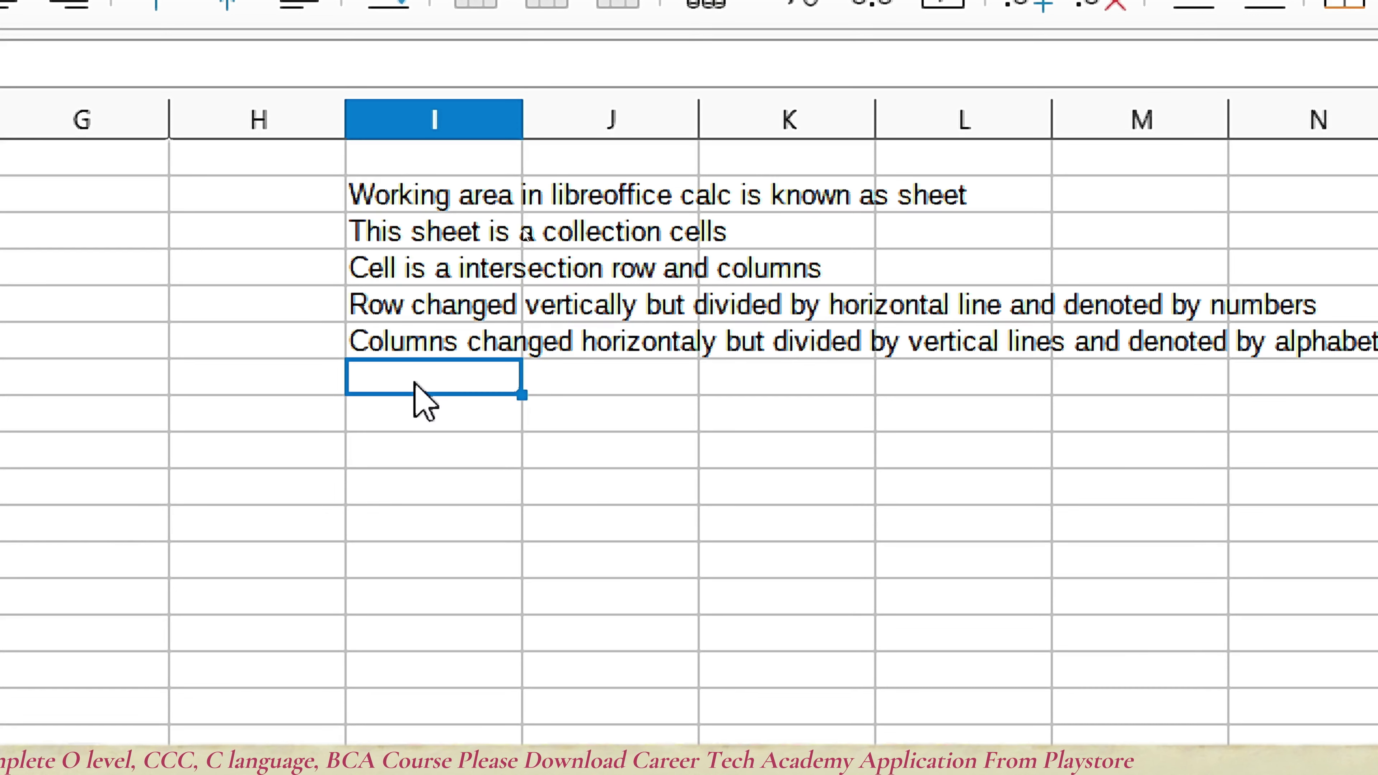
type("By ")
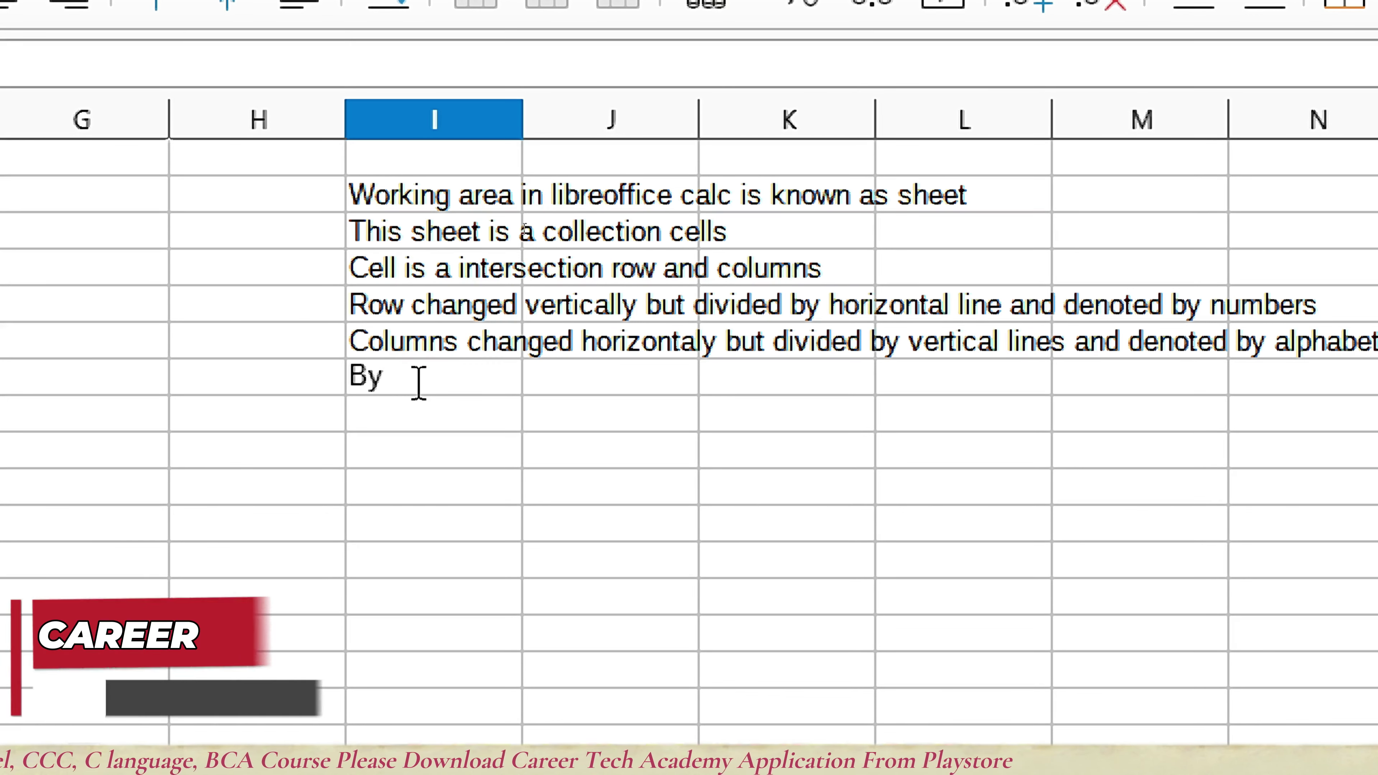
type("defsa")
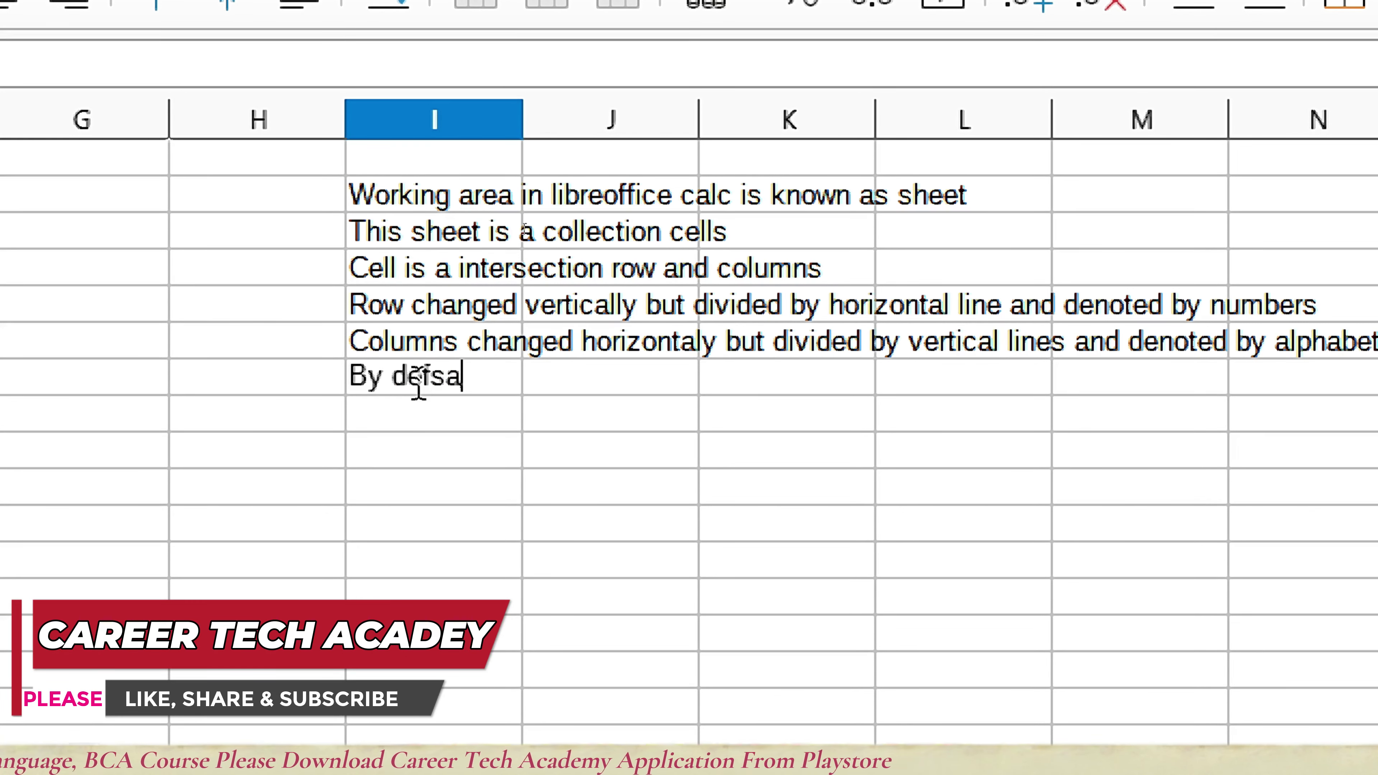
key("BackSpace")
key("BackSpace")
type("ault")
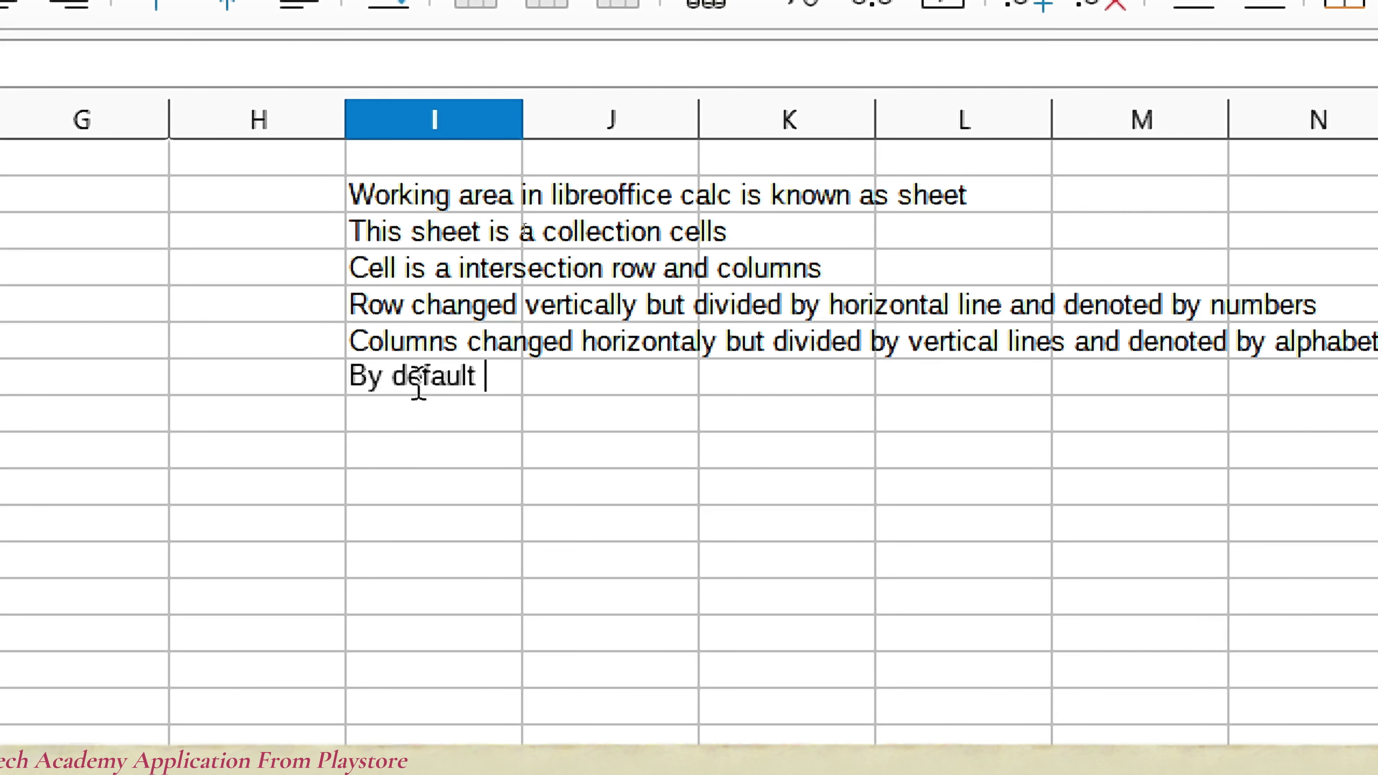
type("zomm perc")
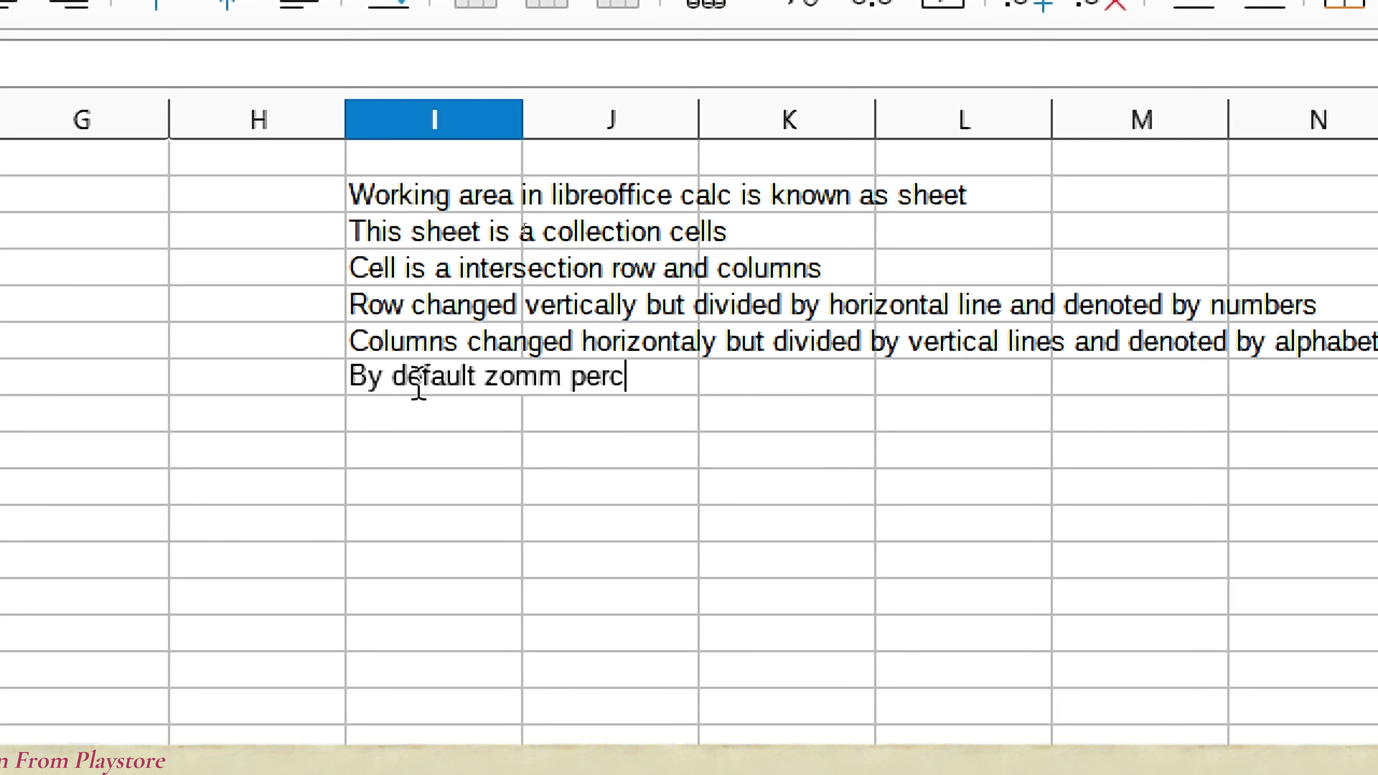
type("entage ")
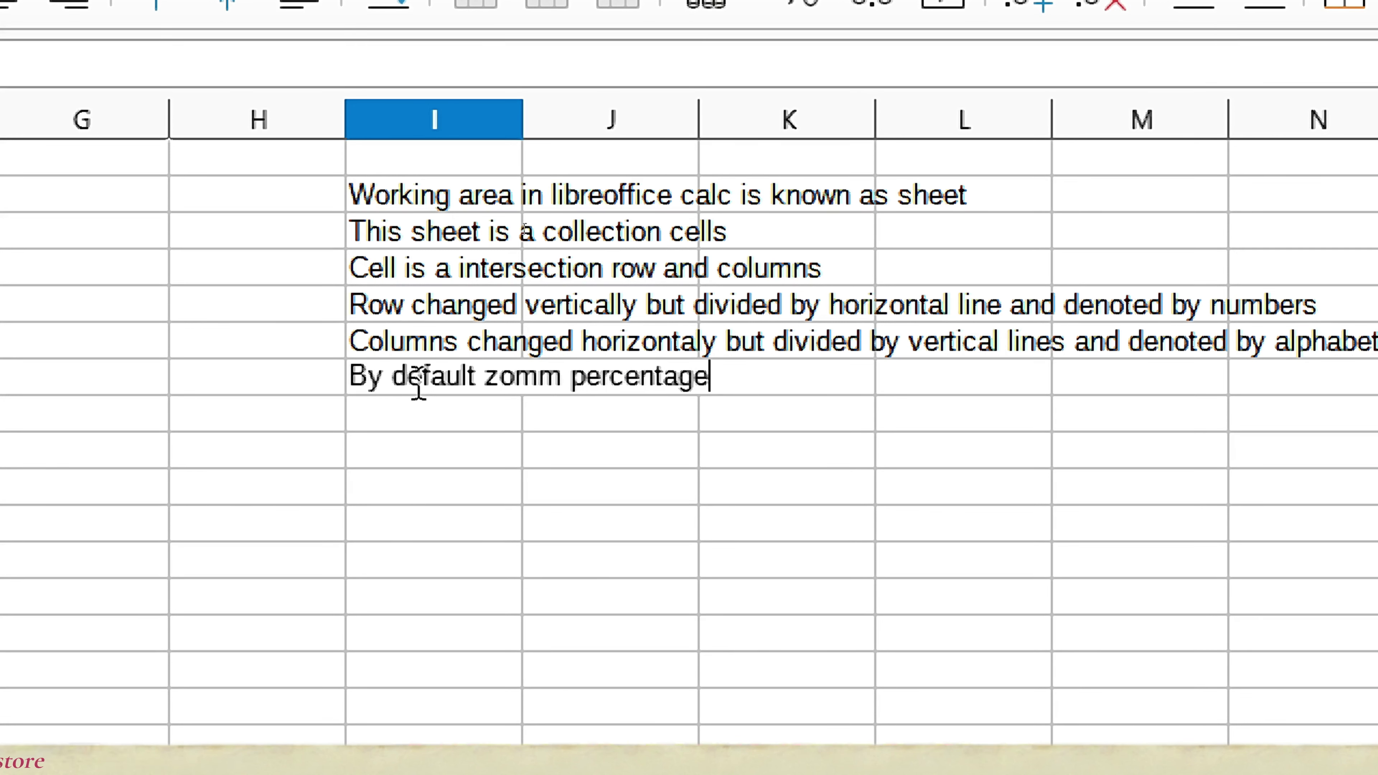
type("is ")
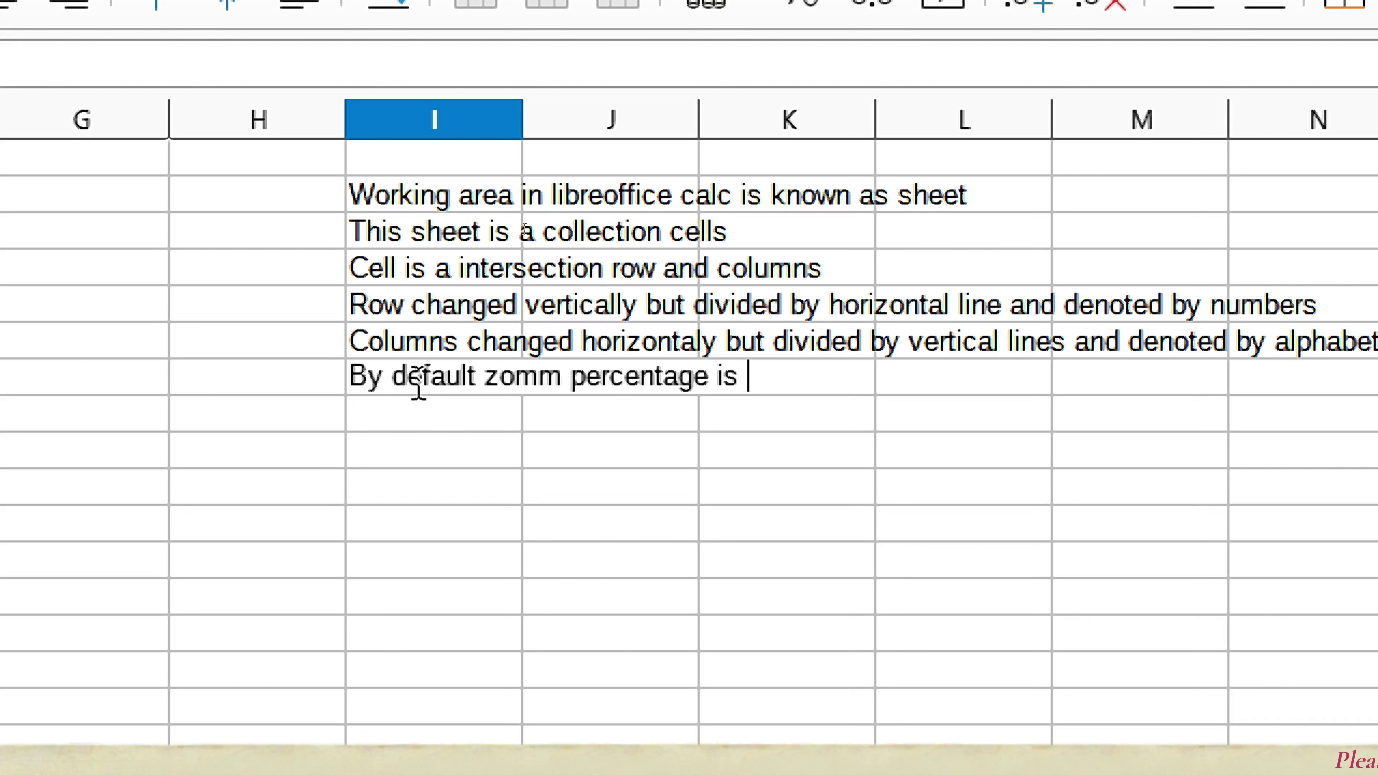
type("100%")
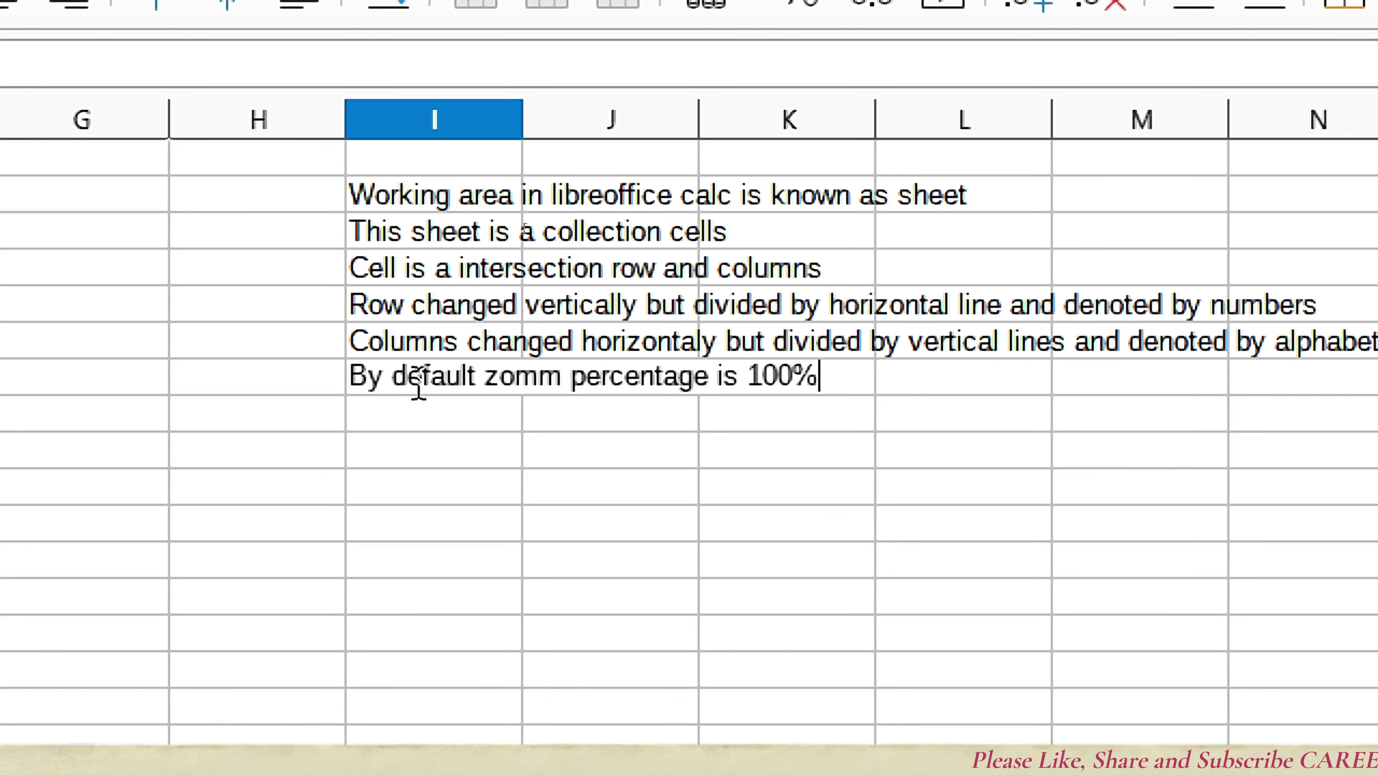
type(", maximu")
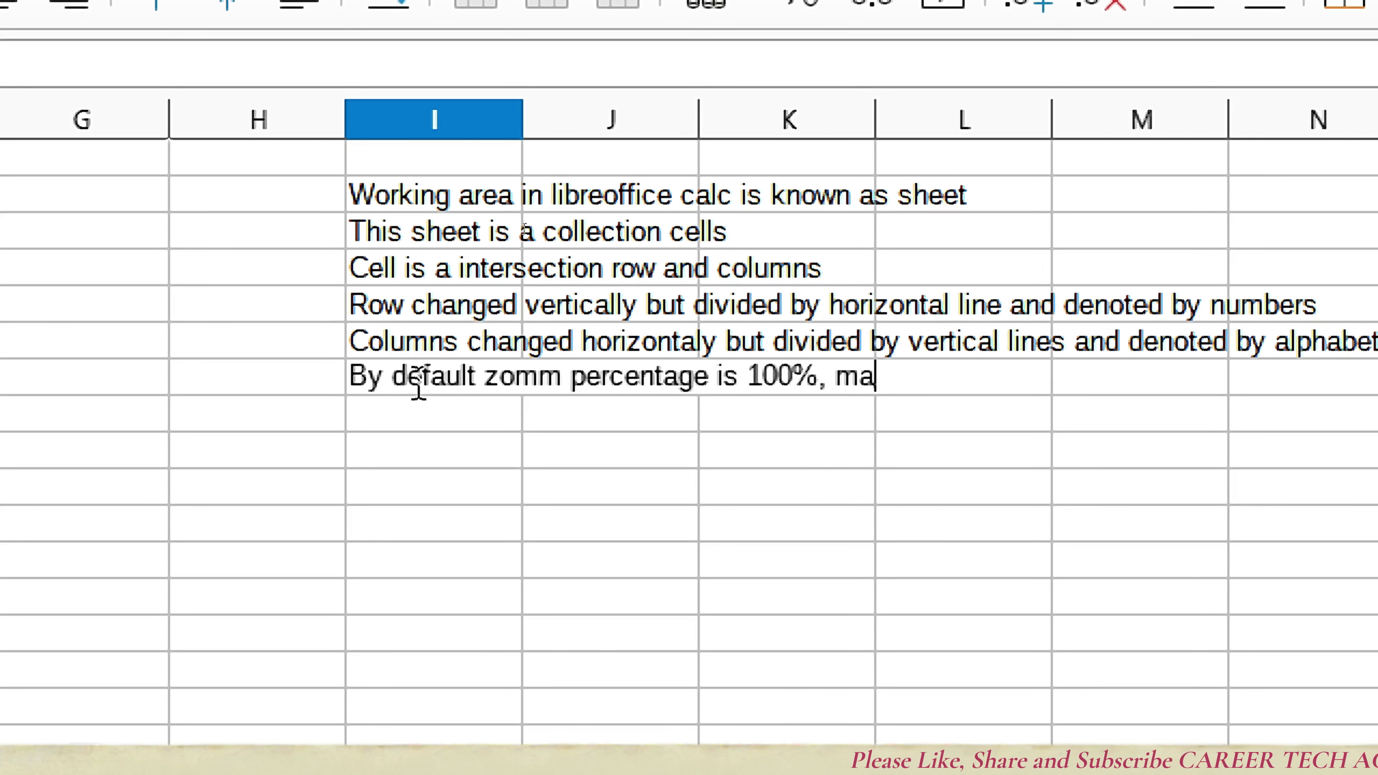
type("m")
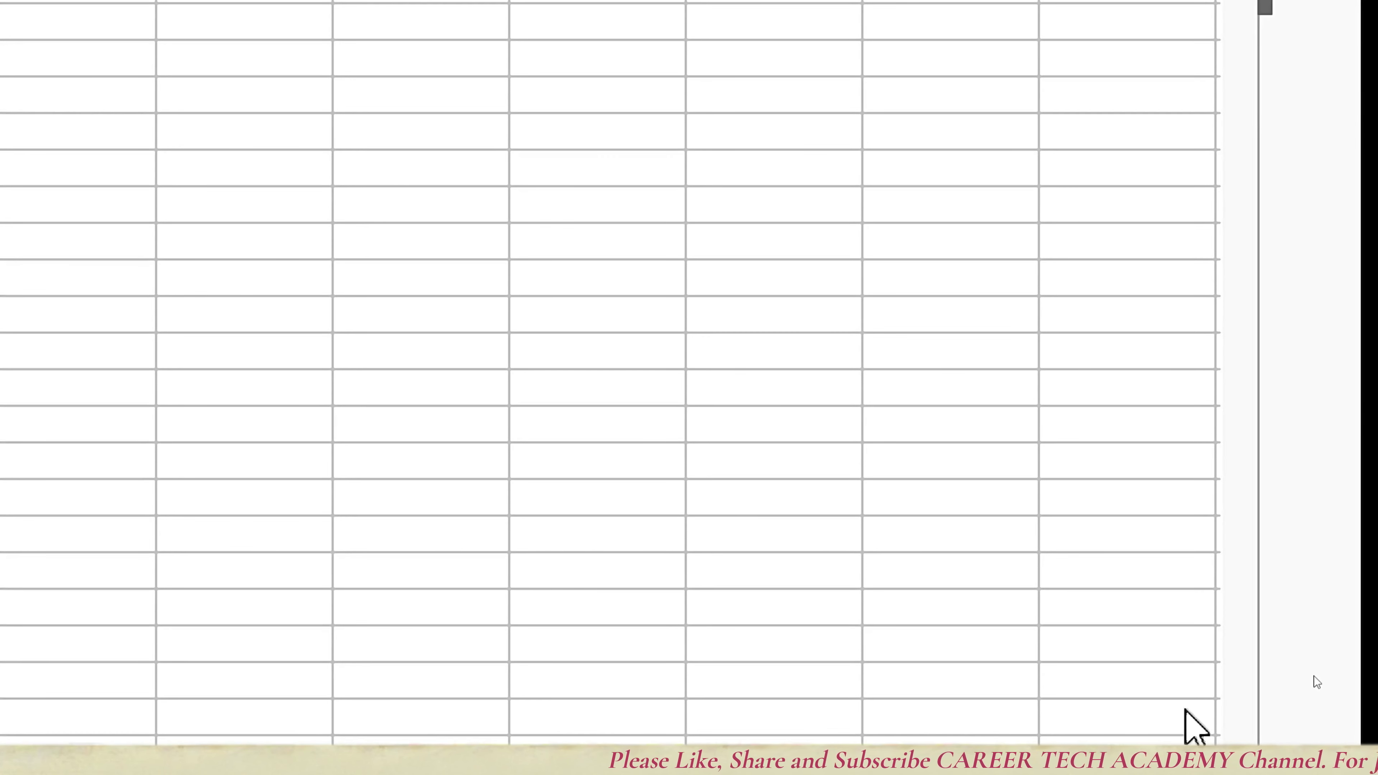
left_click(1044, 386)
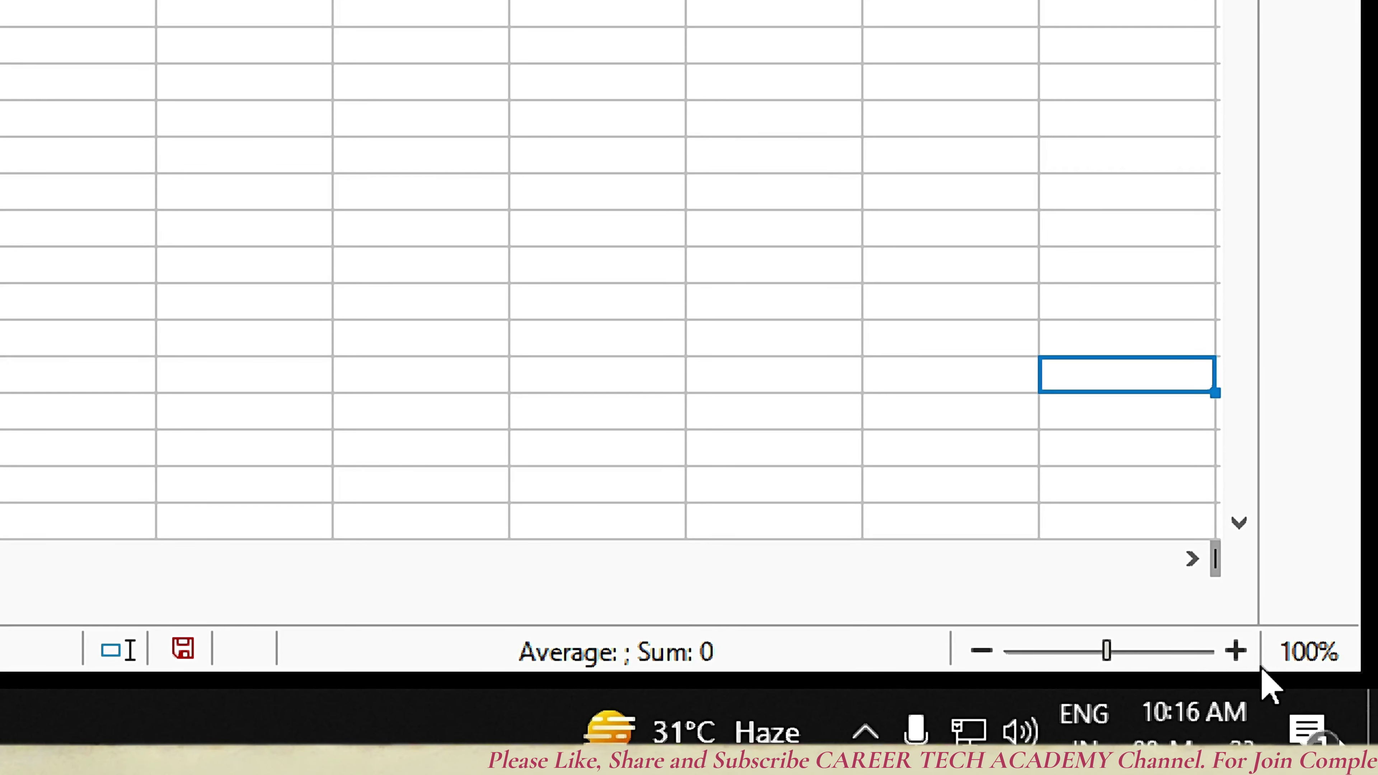
Zoom the sheet in to the maximum of 400%.
left_click(1237, 651)
left_click(1237, 651)
left_click(1237, 651)
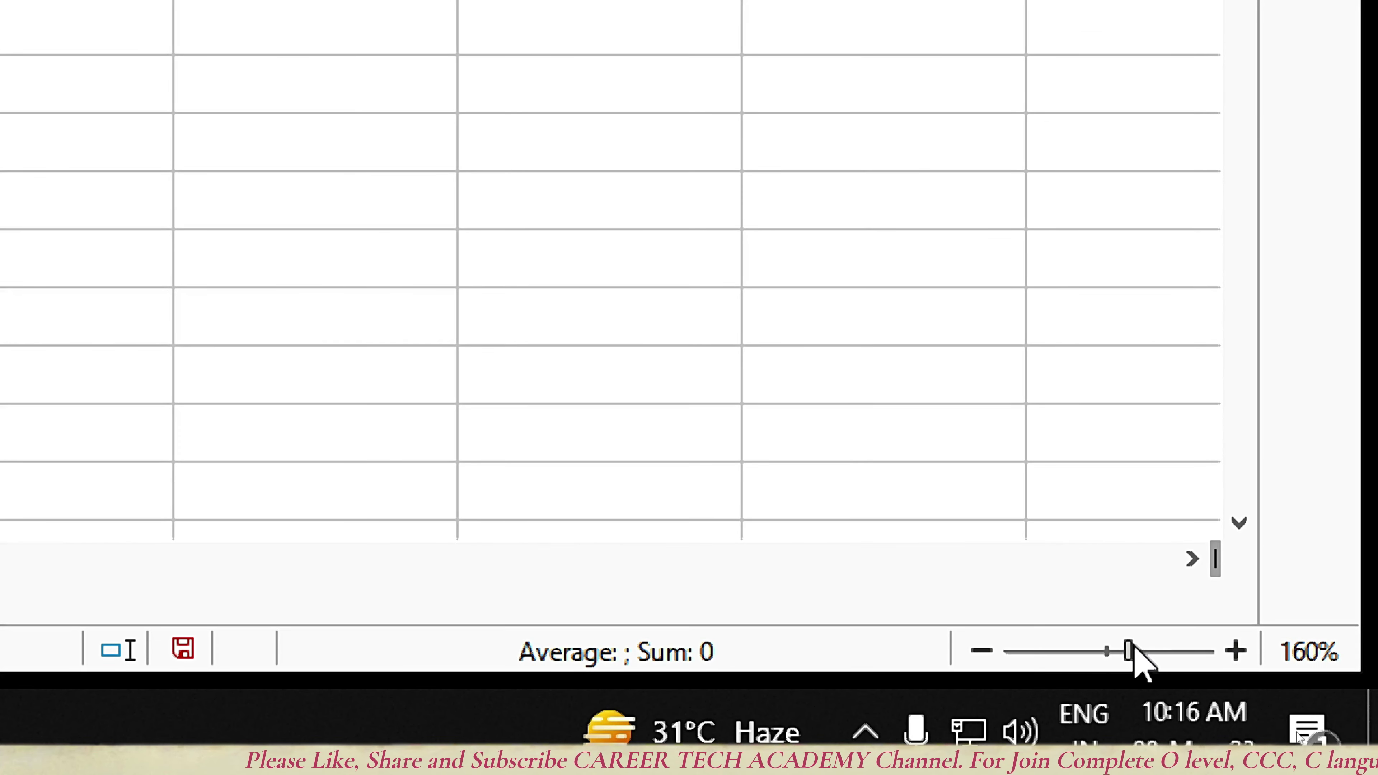
left_click_drag(1128, 652, 1231, 658)
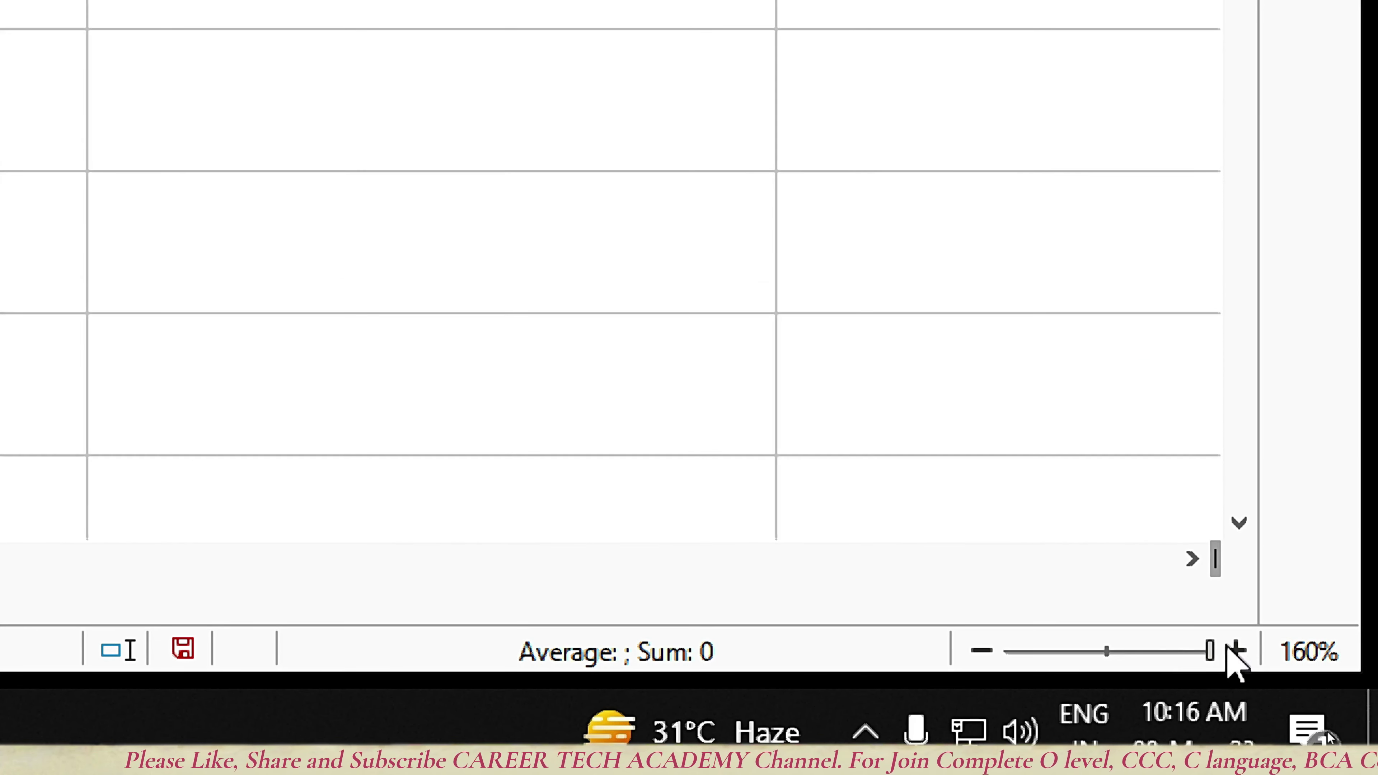
left_click(1237, 651)
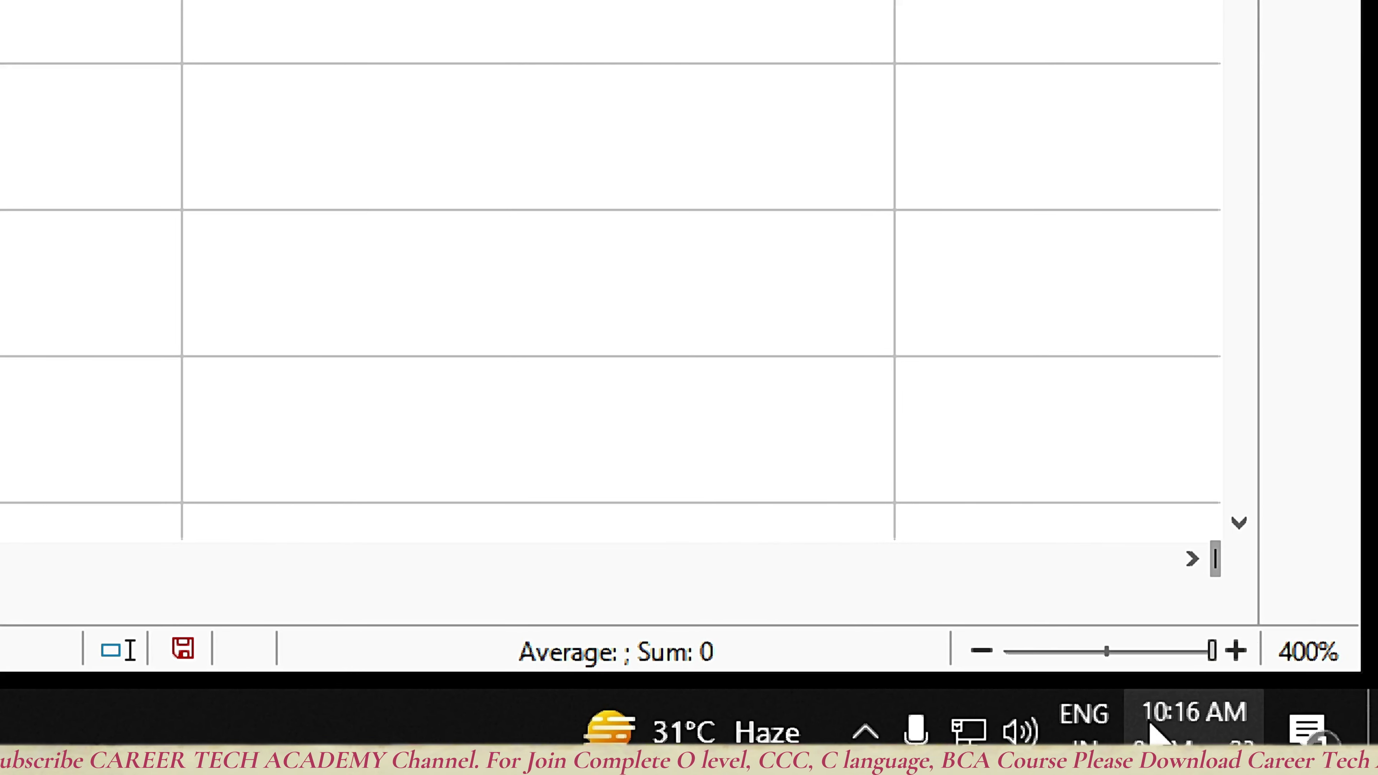
Zoom the sheet out to the minimum of 20% and return it to 100%.
left_click_drag(1213, 651, 1057, 654)
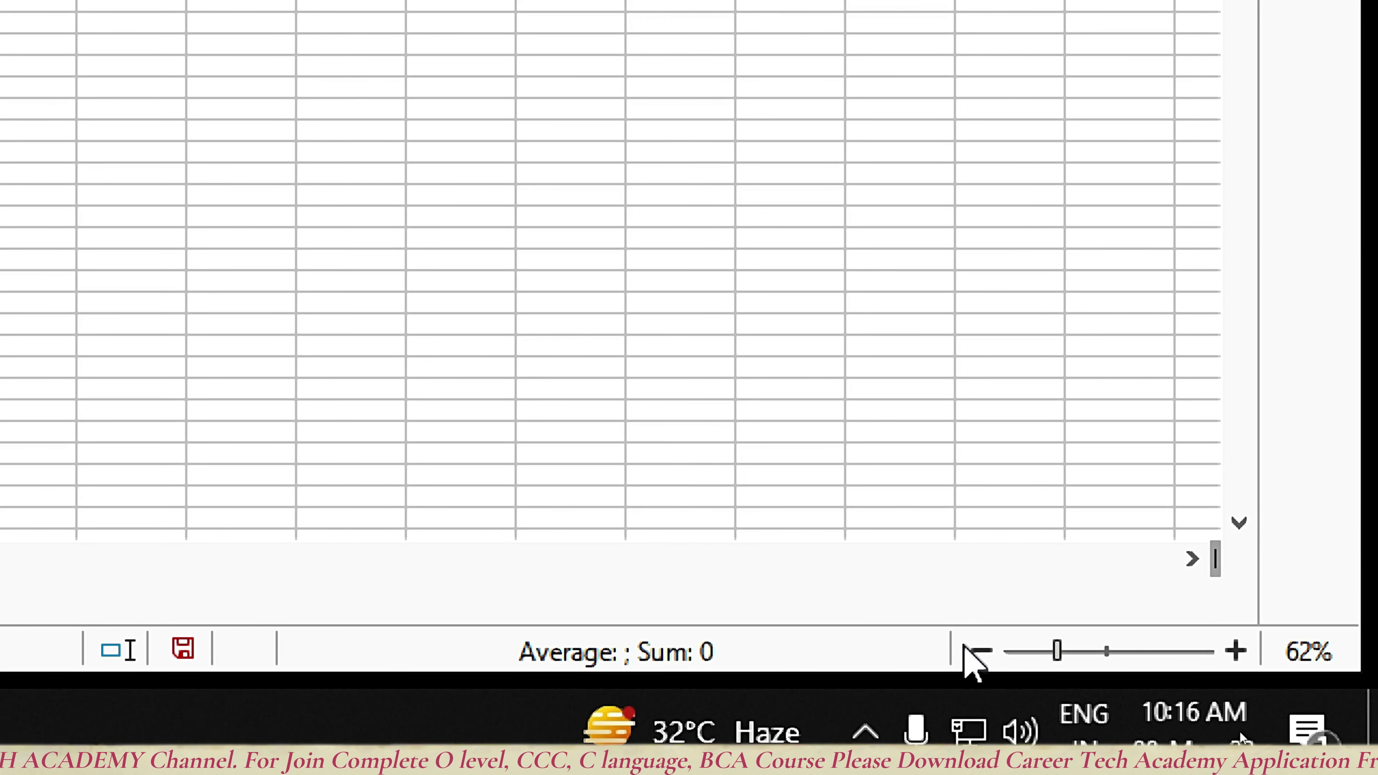
left_click(981, 650)
left_click(981, 651)
left_click(980, 650)
left_click(981, 650)
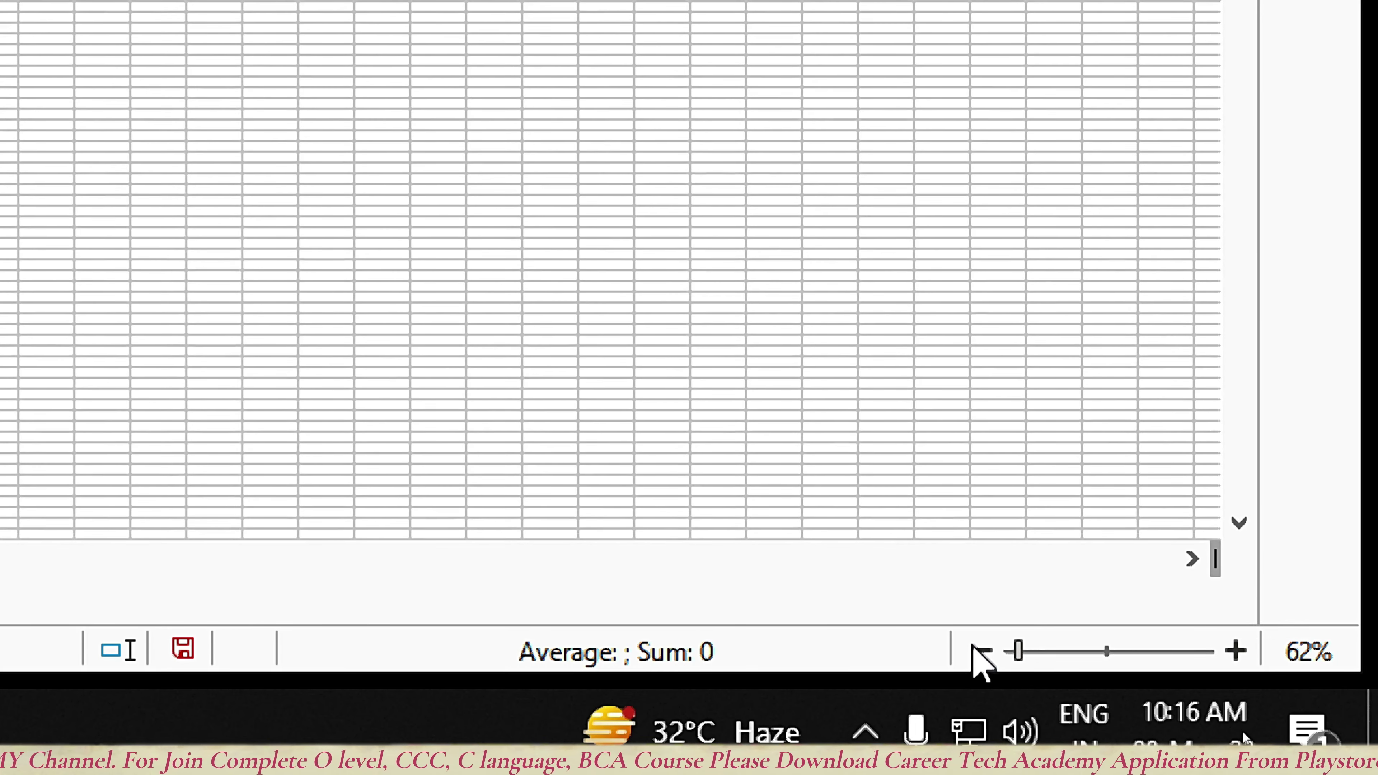
left_click(981, 651)
left_click(980, 650)
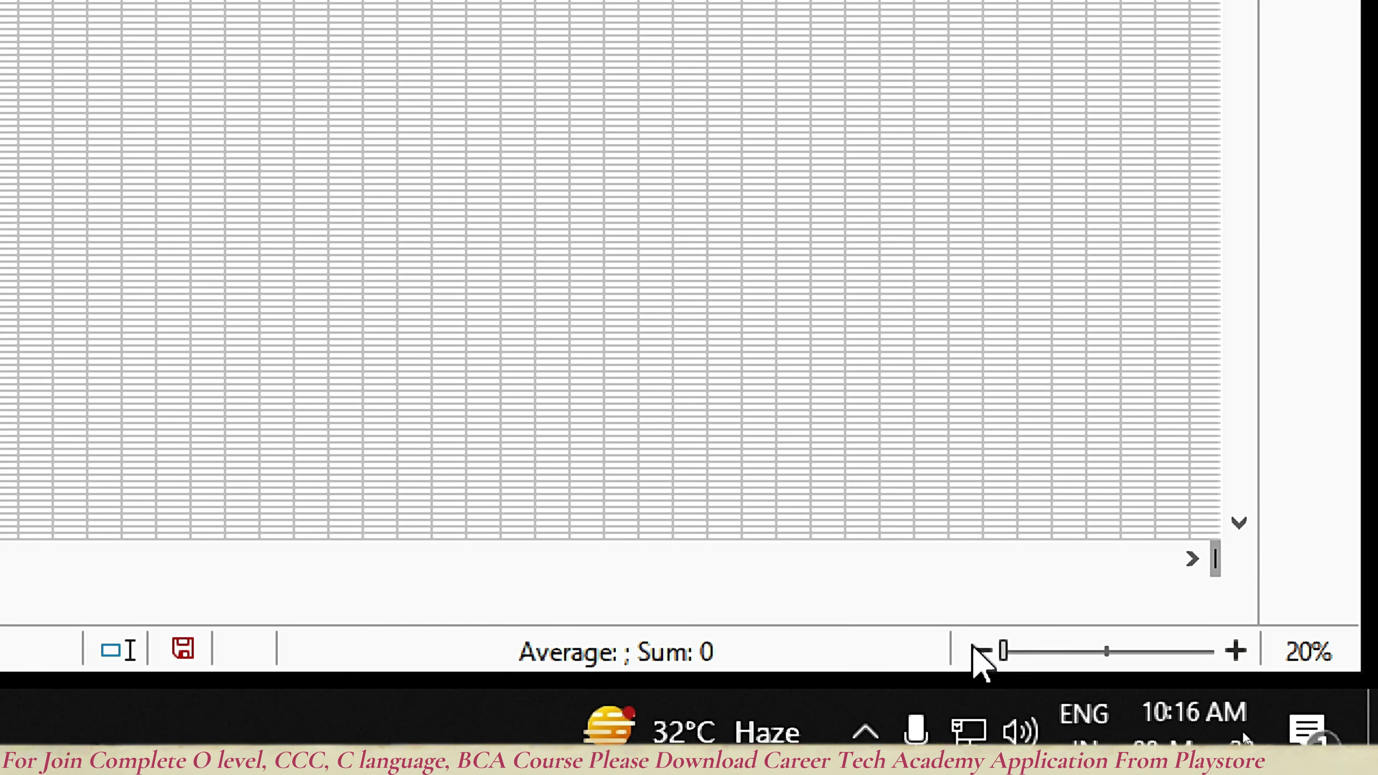
left_click(1107, 651)
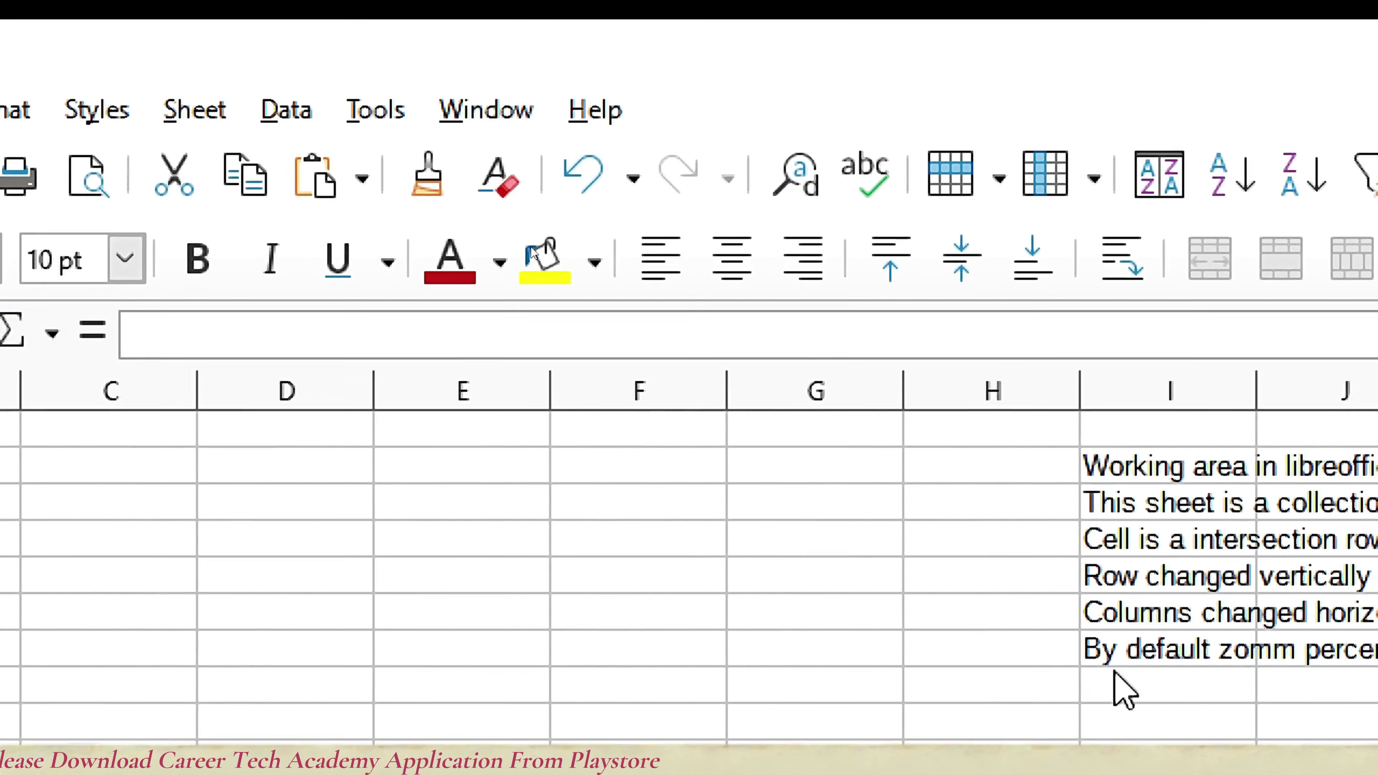
Extend the zoom percentage note in column I with "400% & minimum 20%" after "maximum".
left_click(1176, 687)
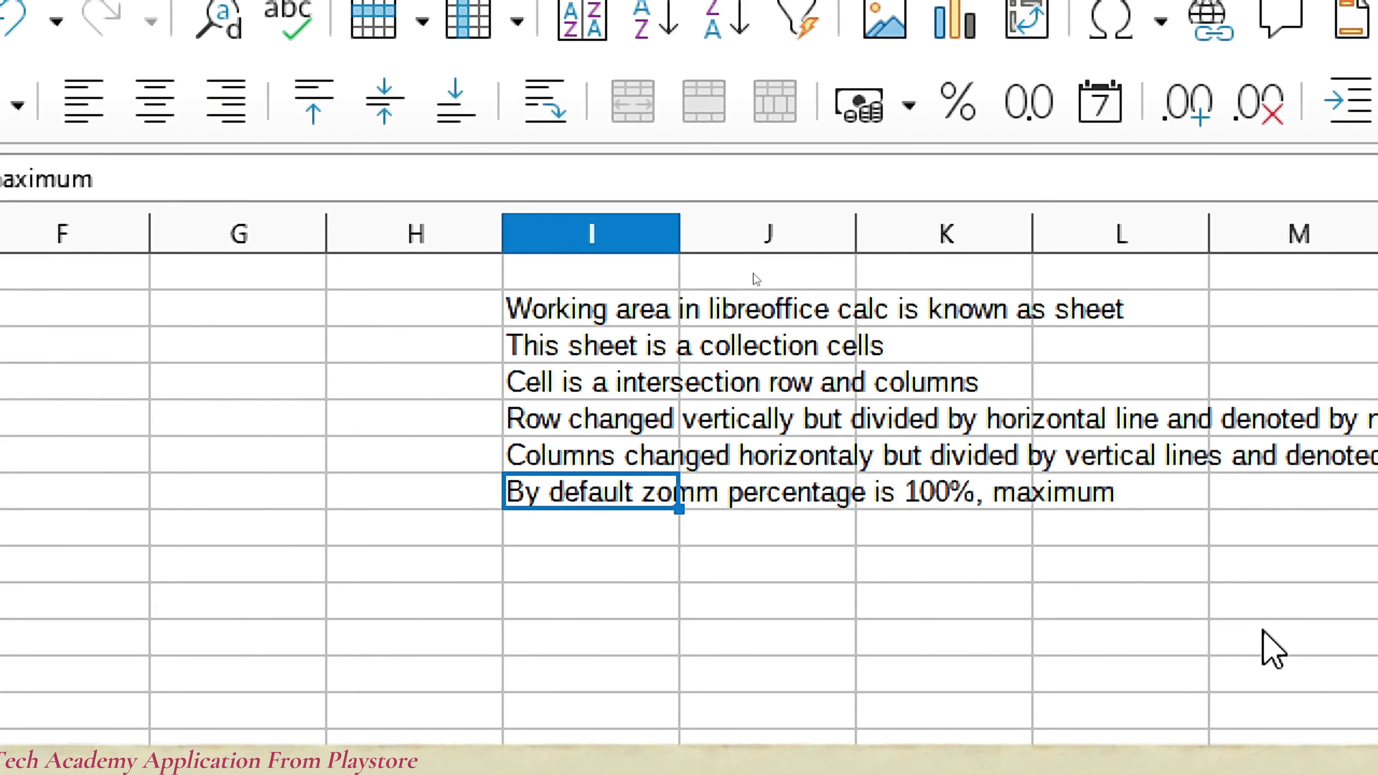
key("F2")
type("4")
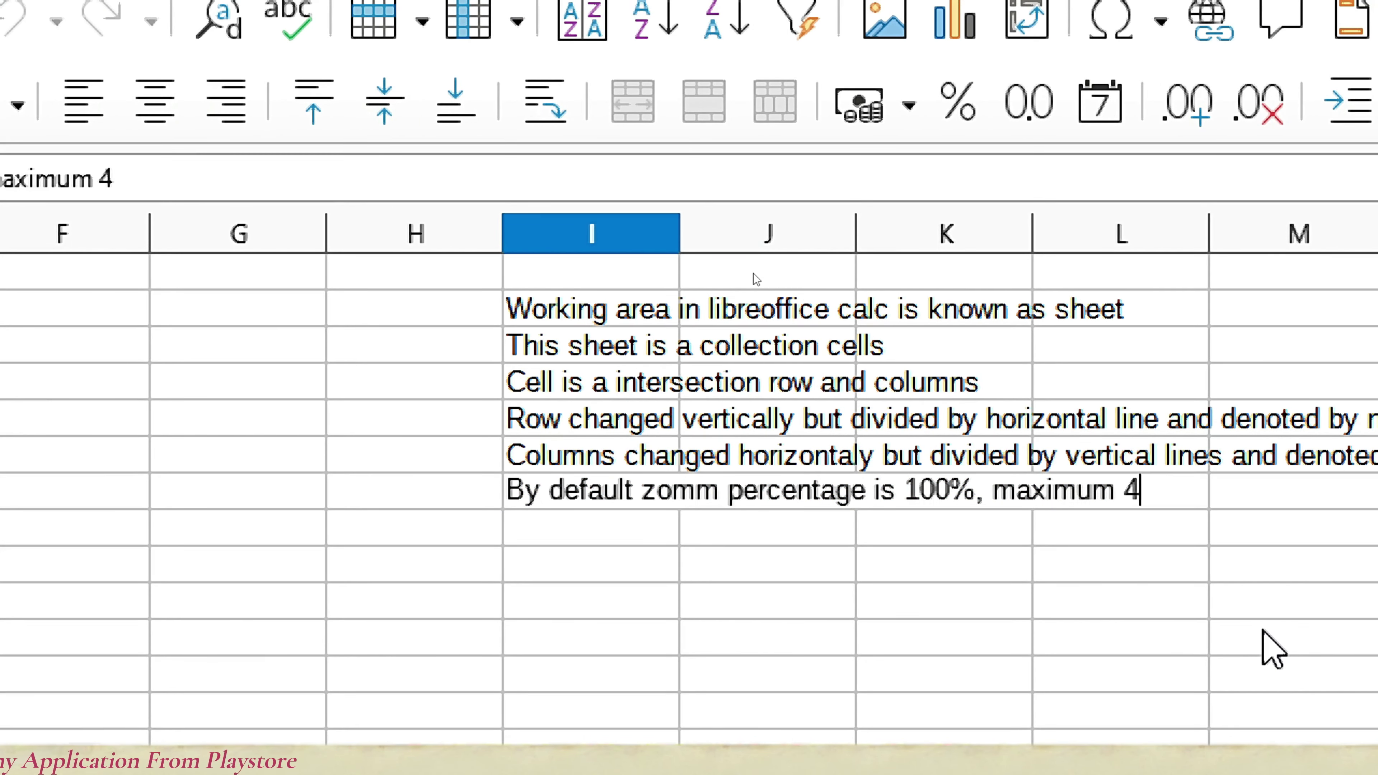
type("00%")
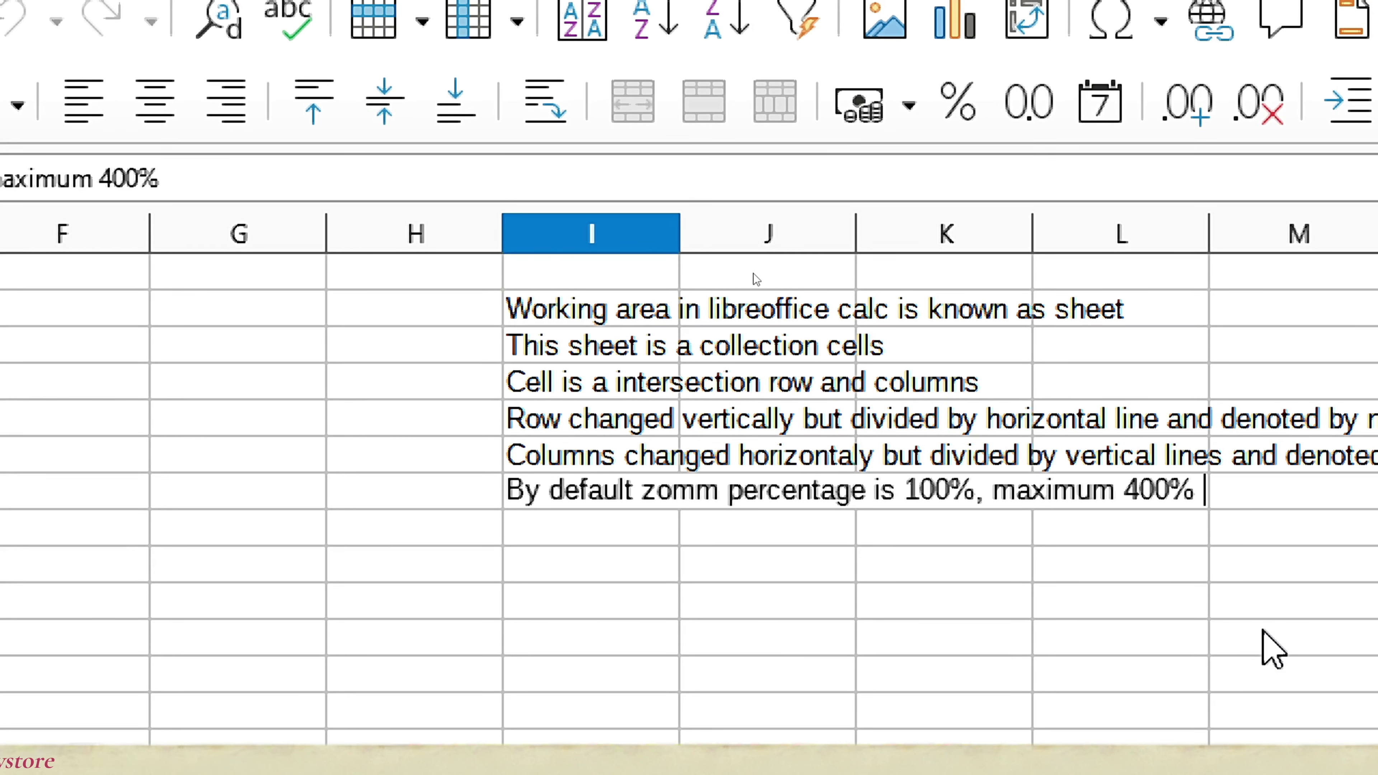
type(" & ")
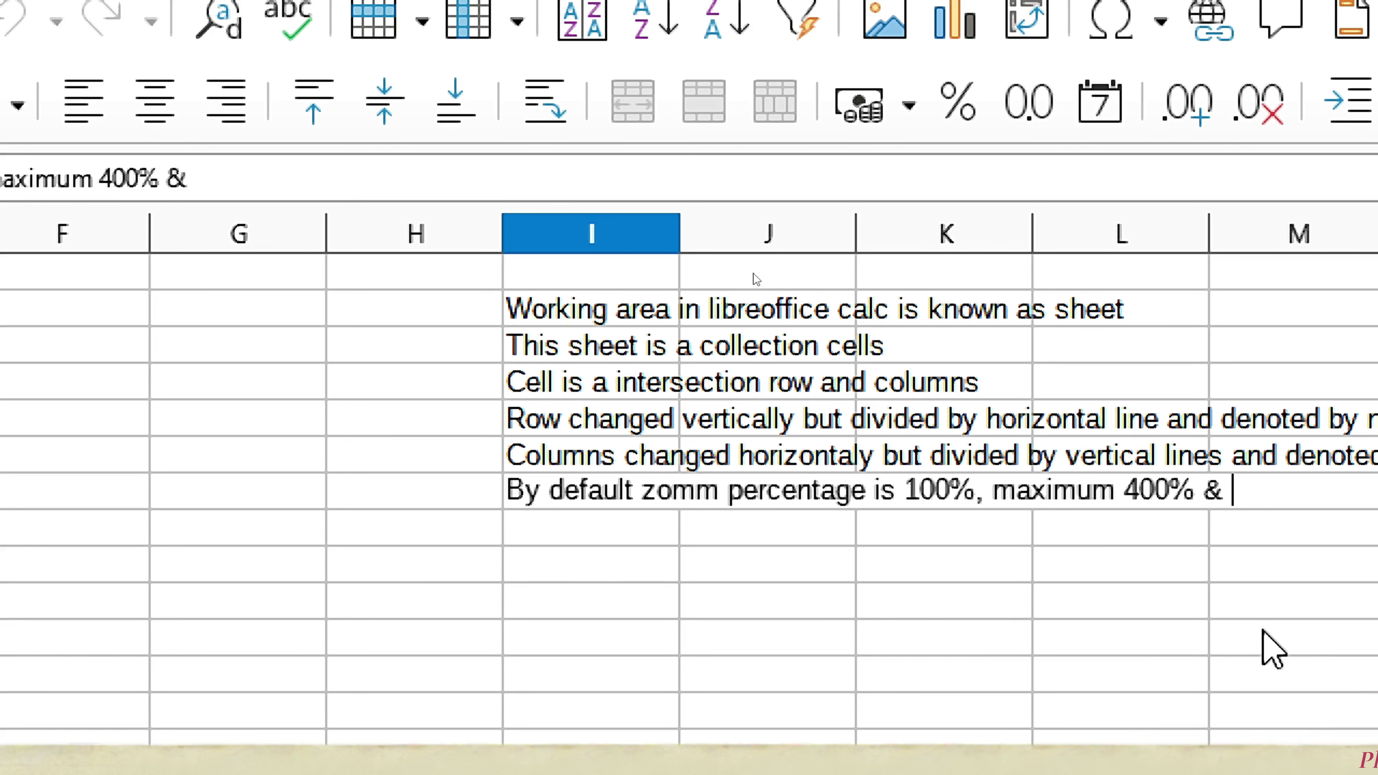
type("m")
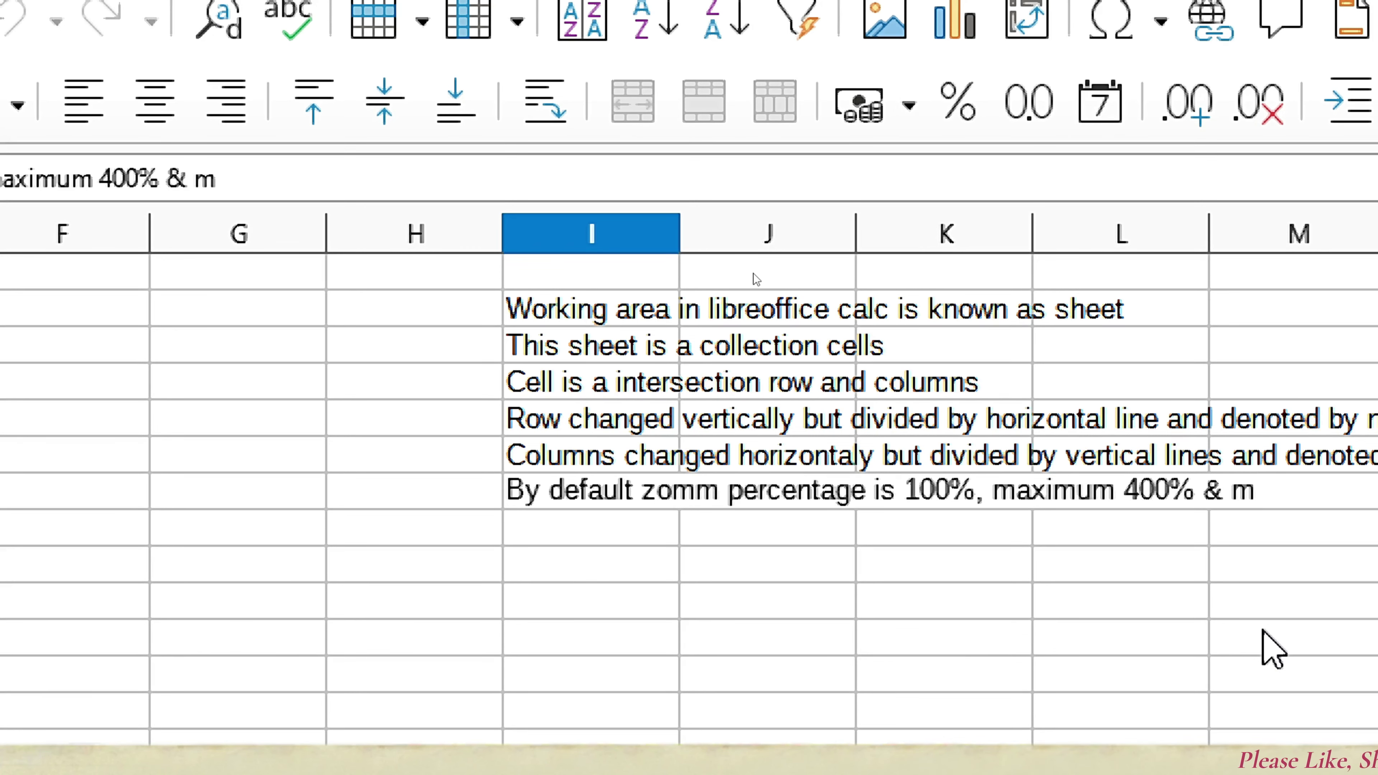
type("inimum")
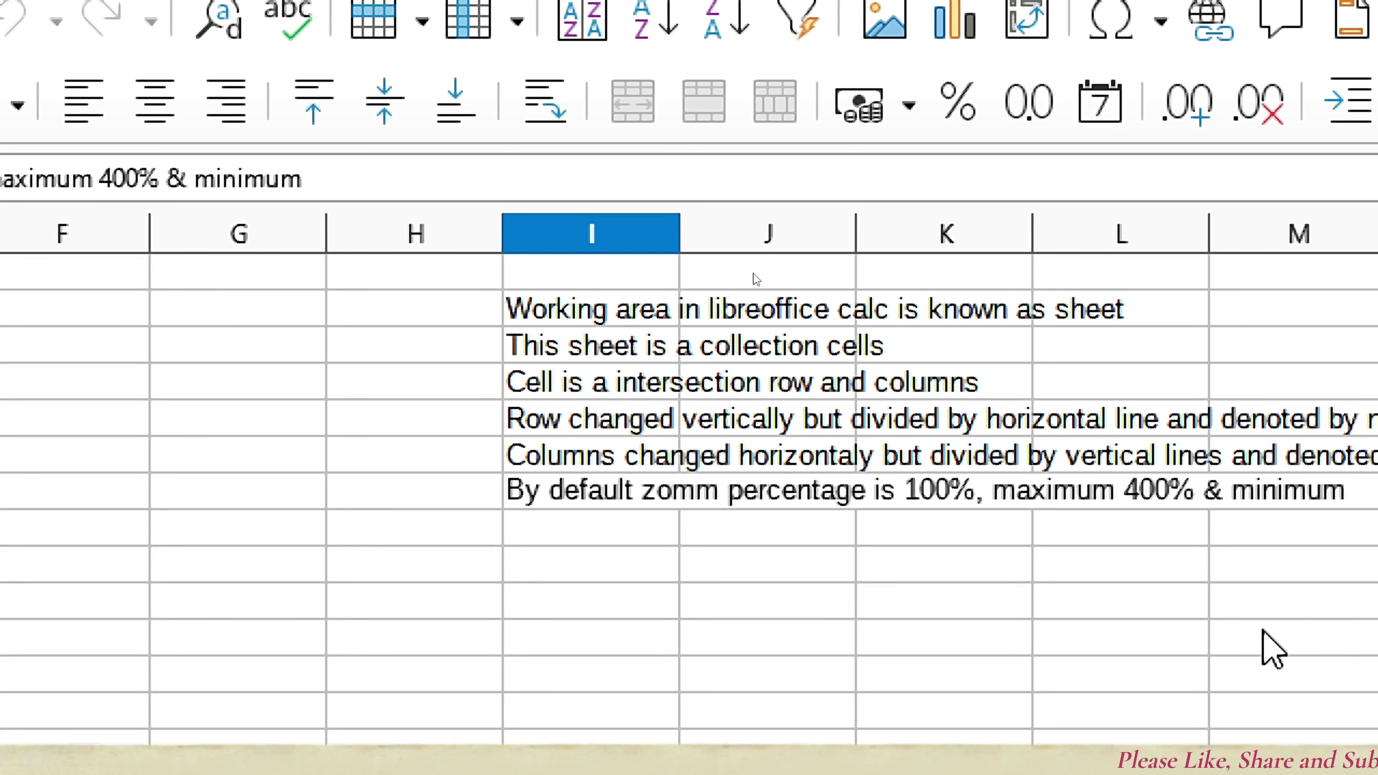
type(" 2")
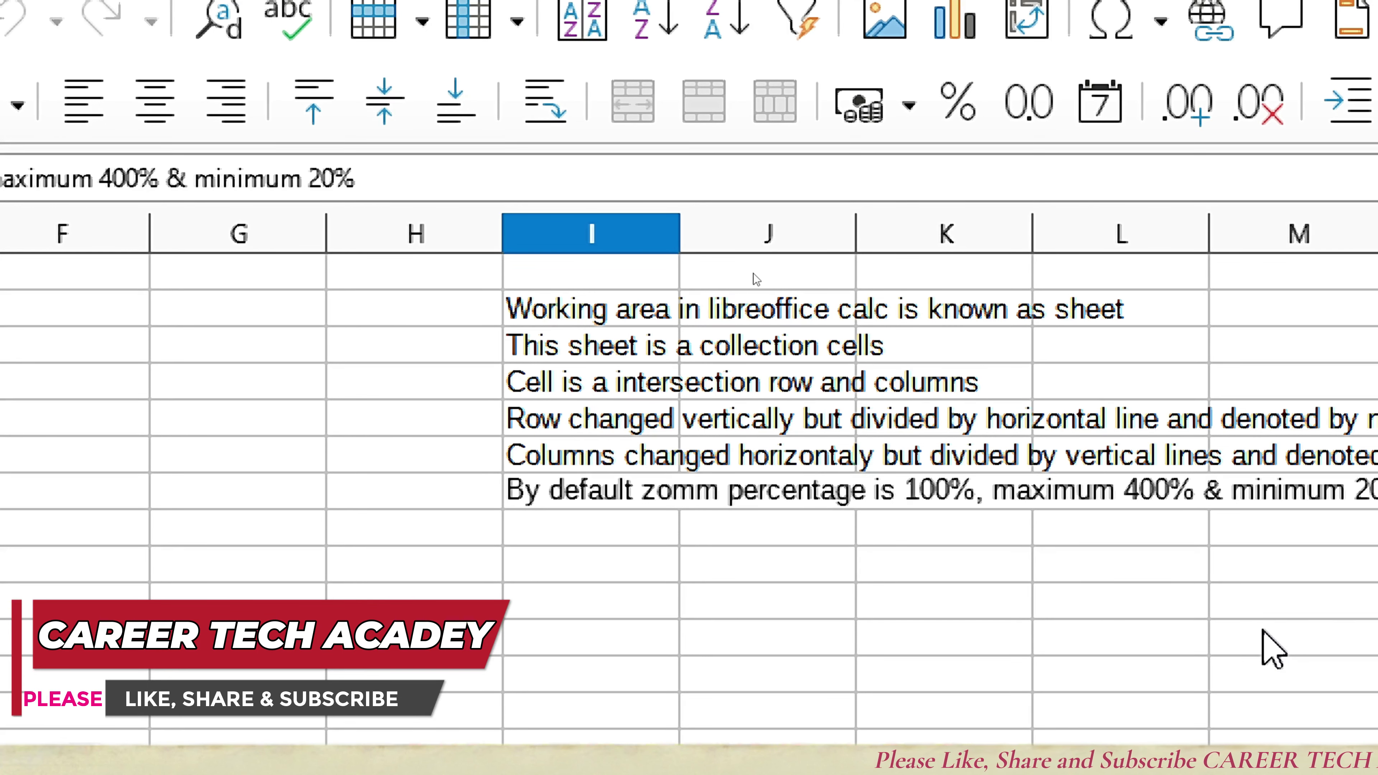
type("0%")
key("Return")
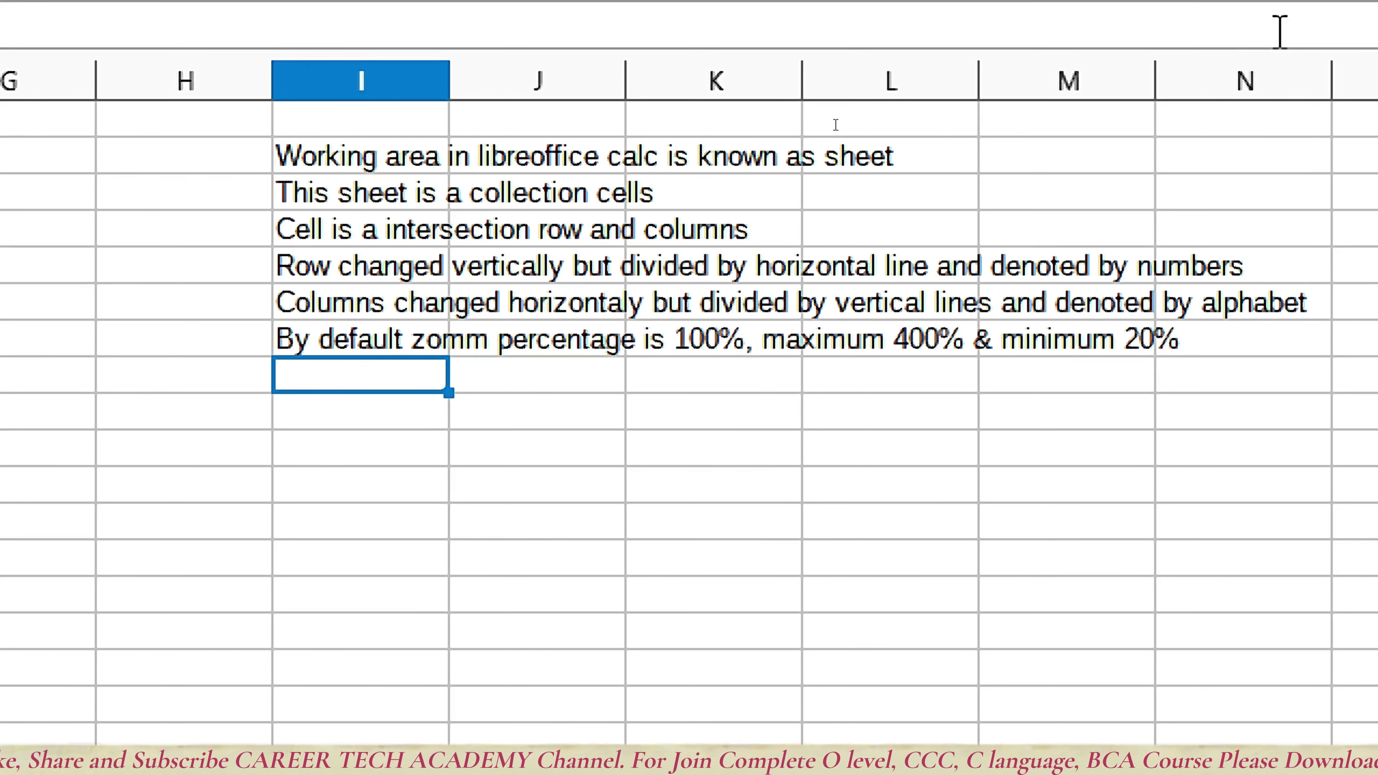
Enter "By default 11 menu are in libreoffice calc" in column I directly below the zoom percentage note.
type("By ")
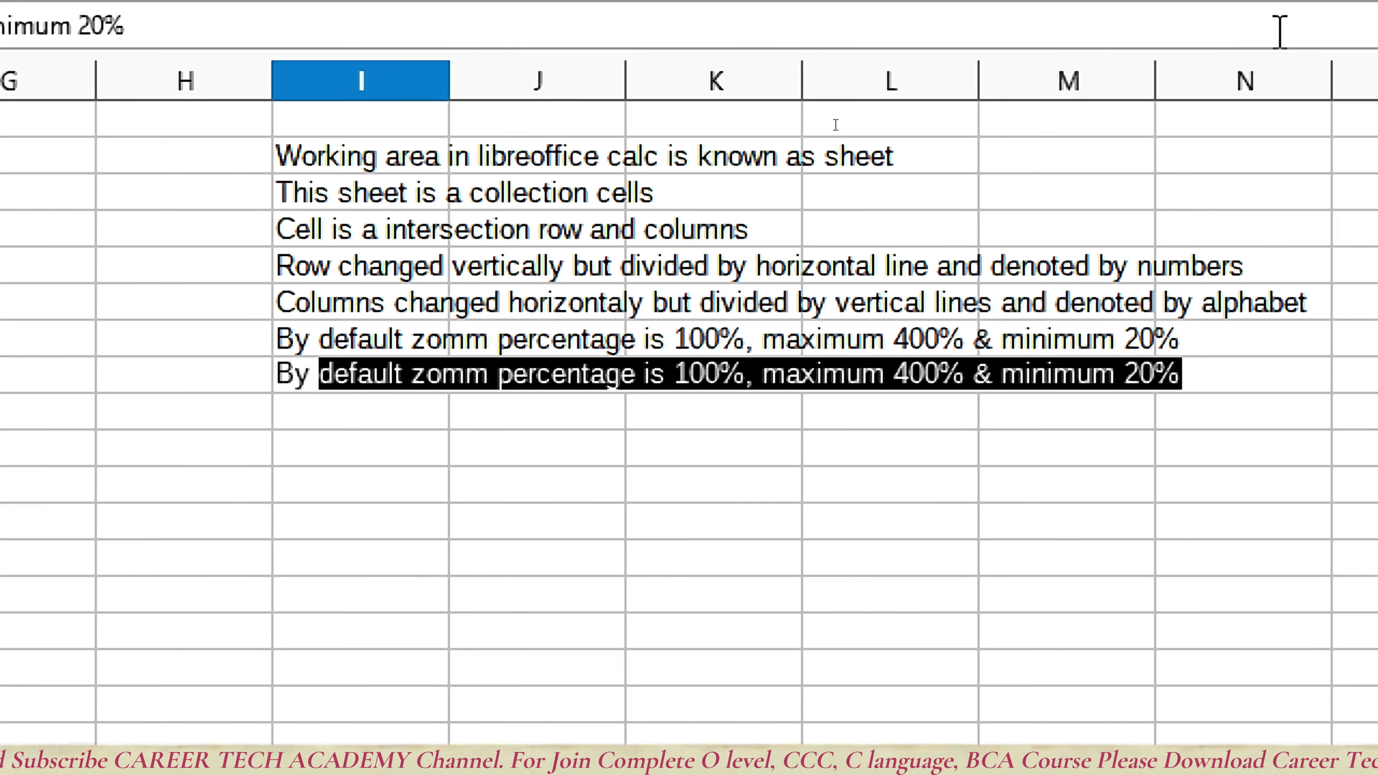
type("def")
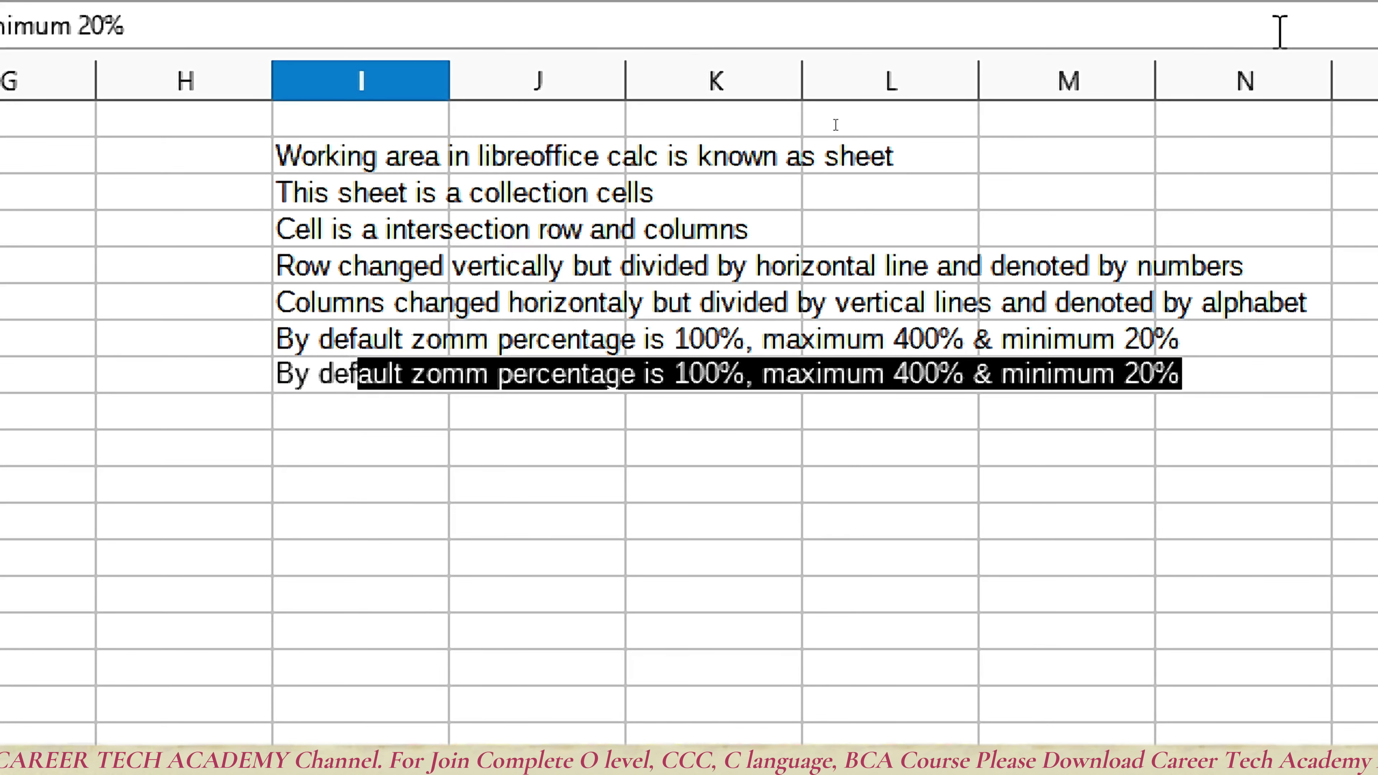
type("sau")
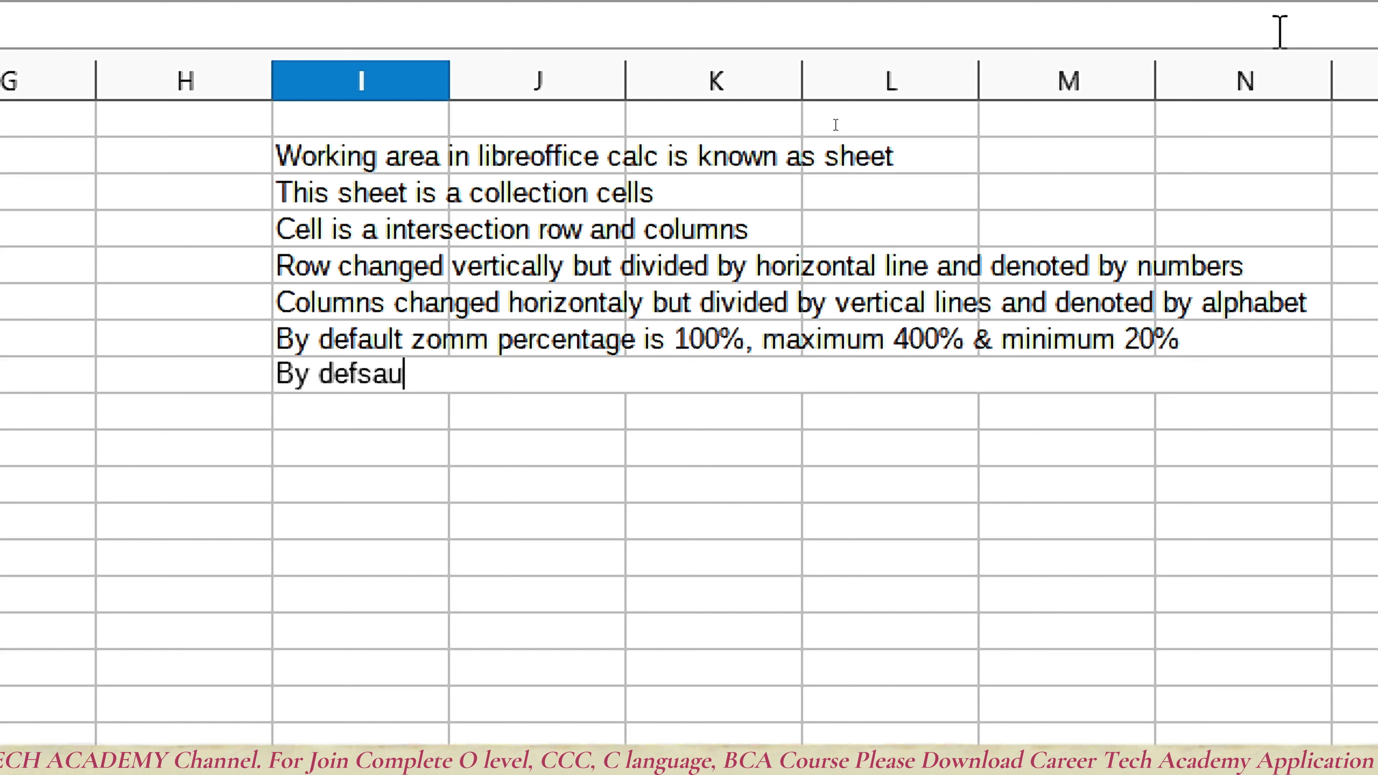
type("a")
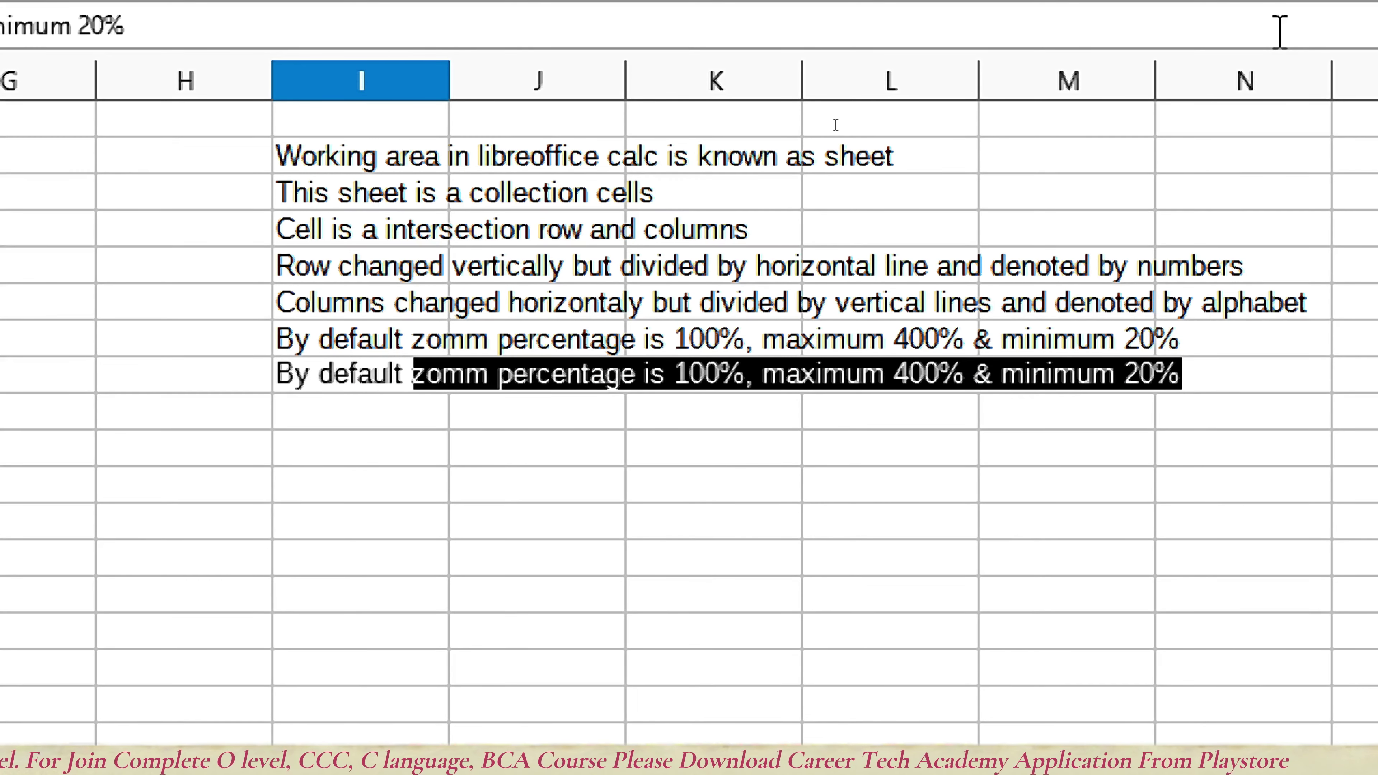
type("ult ")
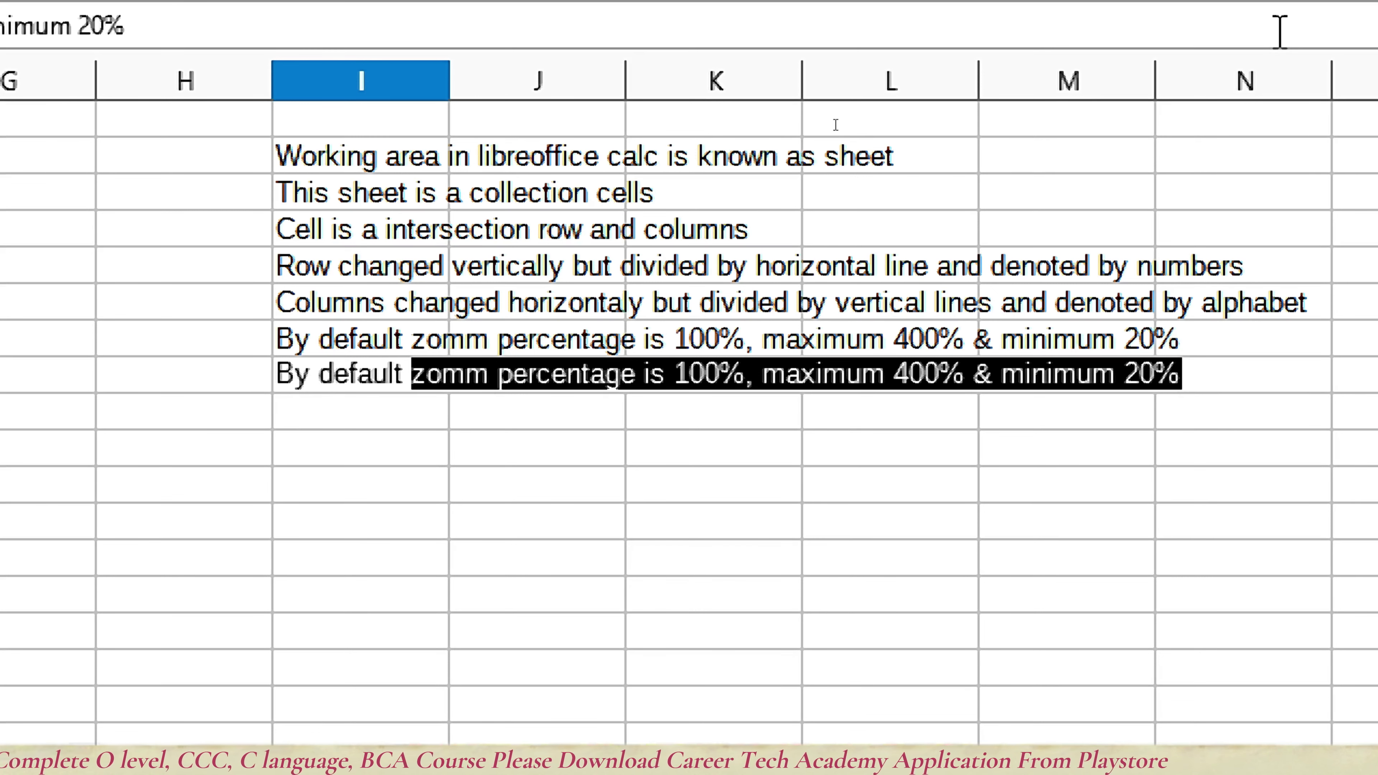
type("m")
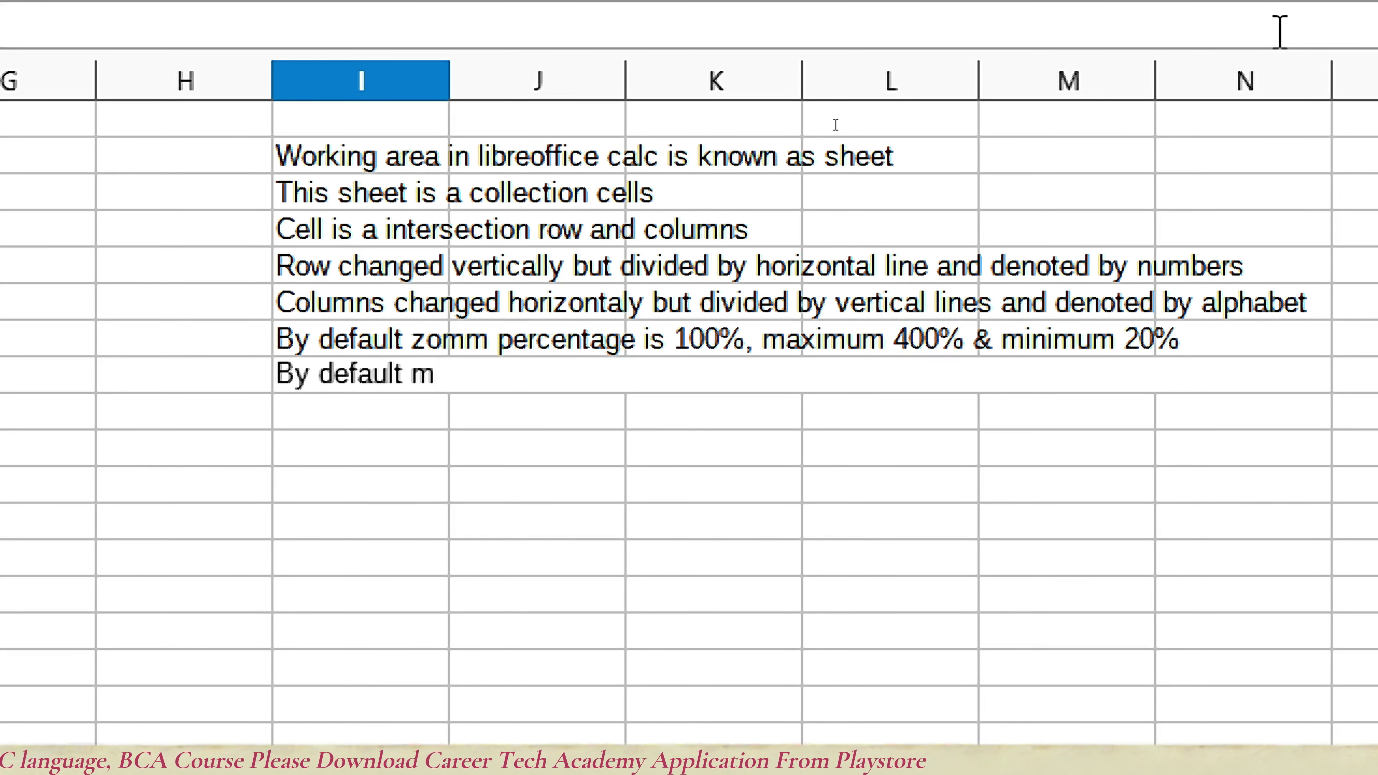
type("1 mw")
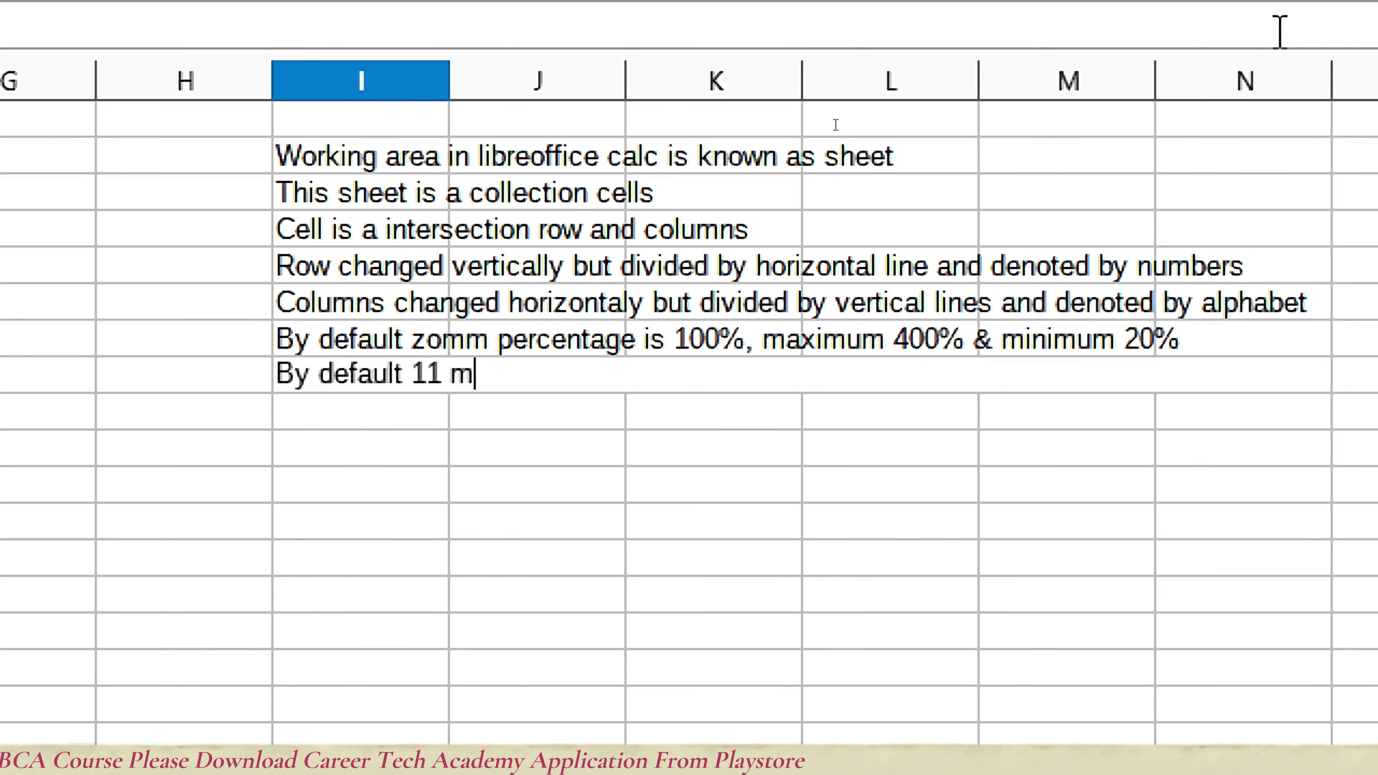
key("BackSpace")
type("enu are in l")
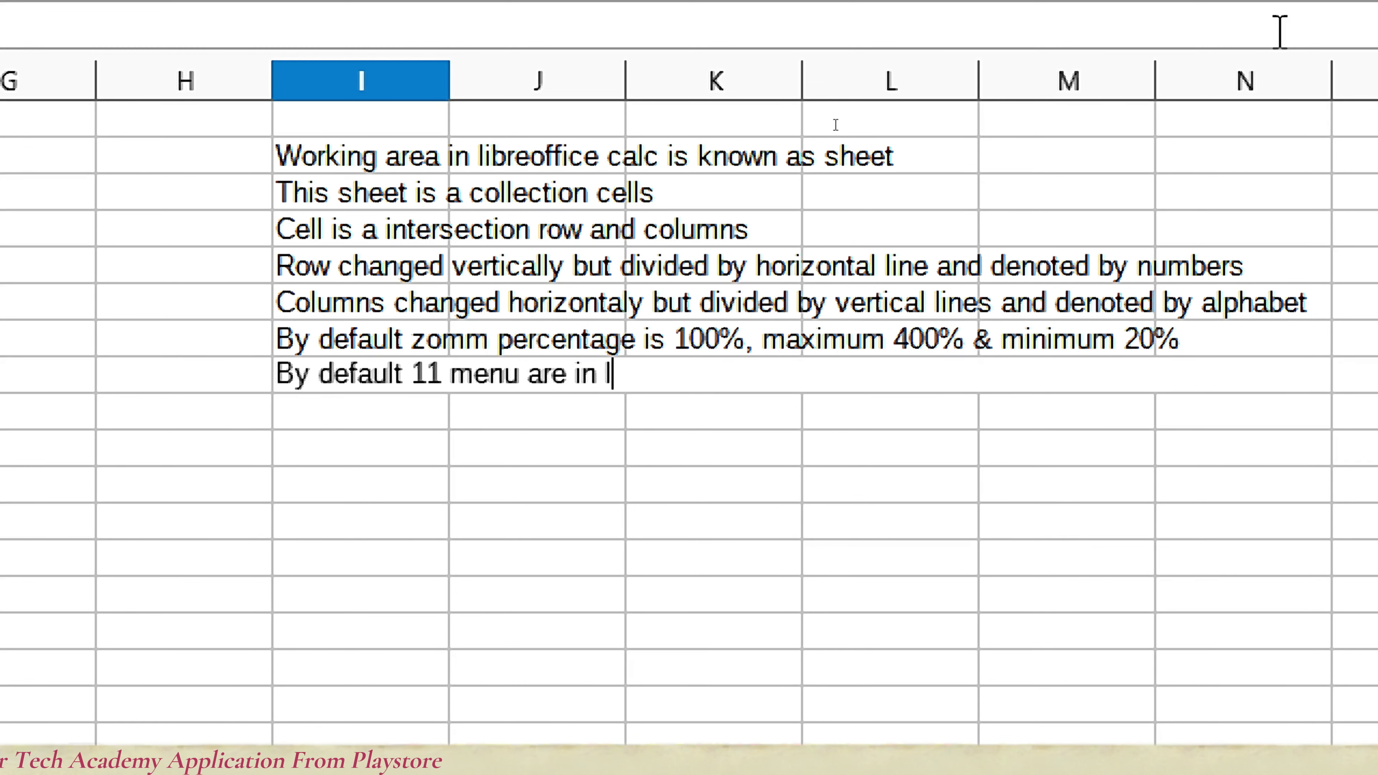
type("ibreo")
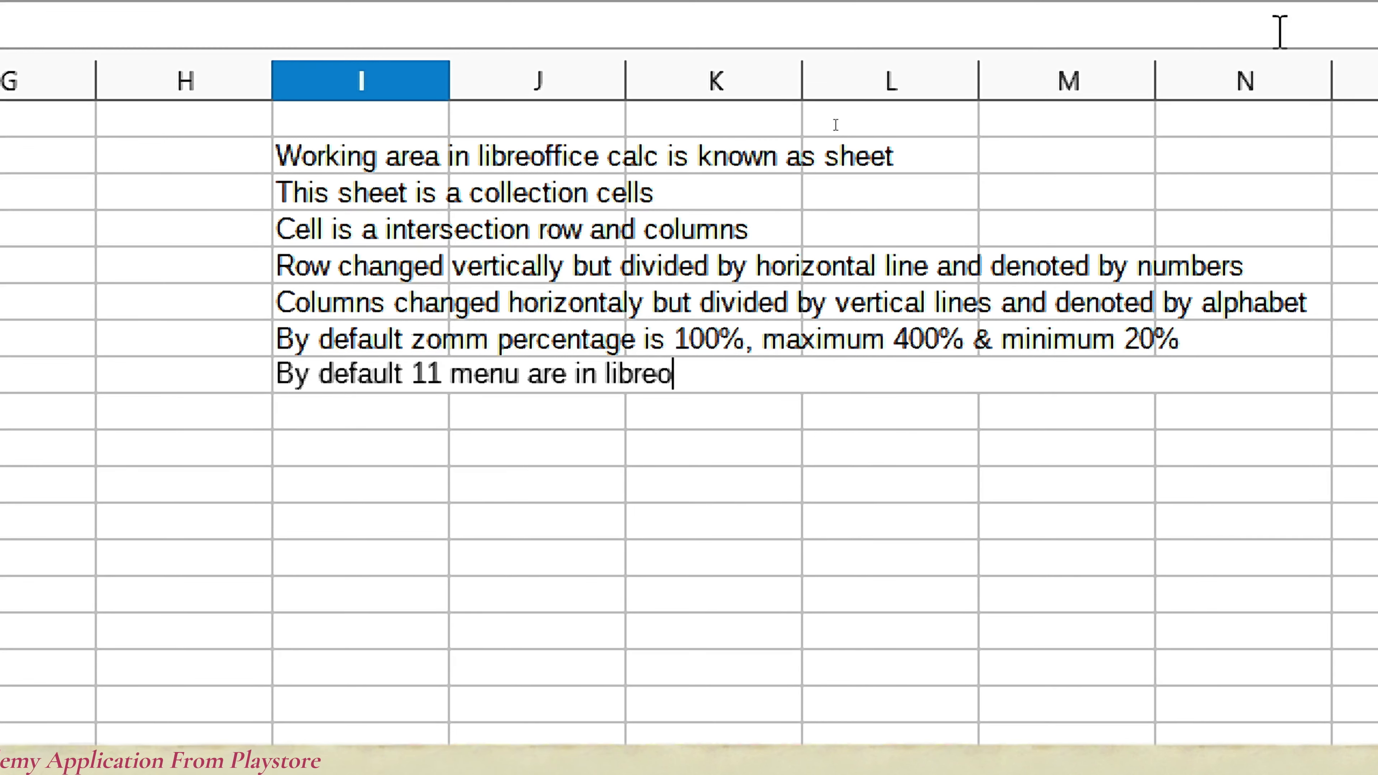
type("ffice c")
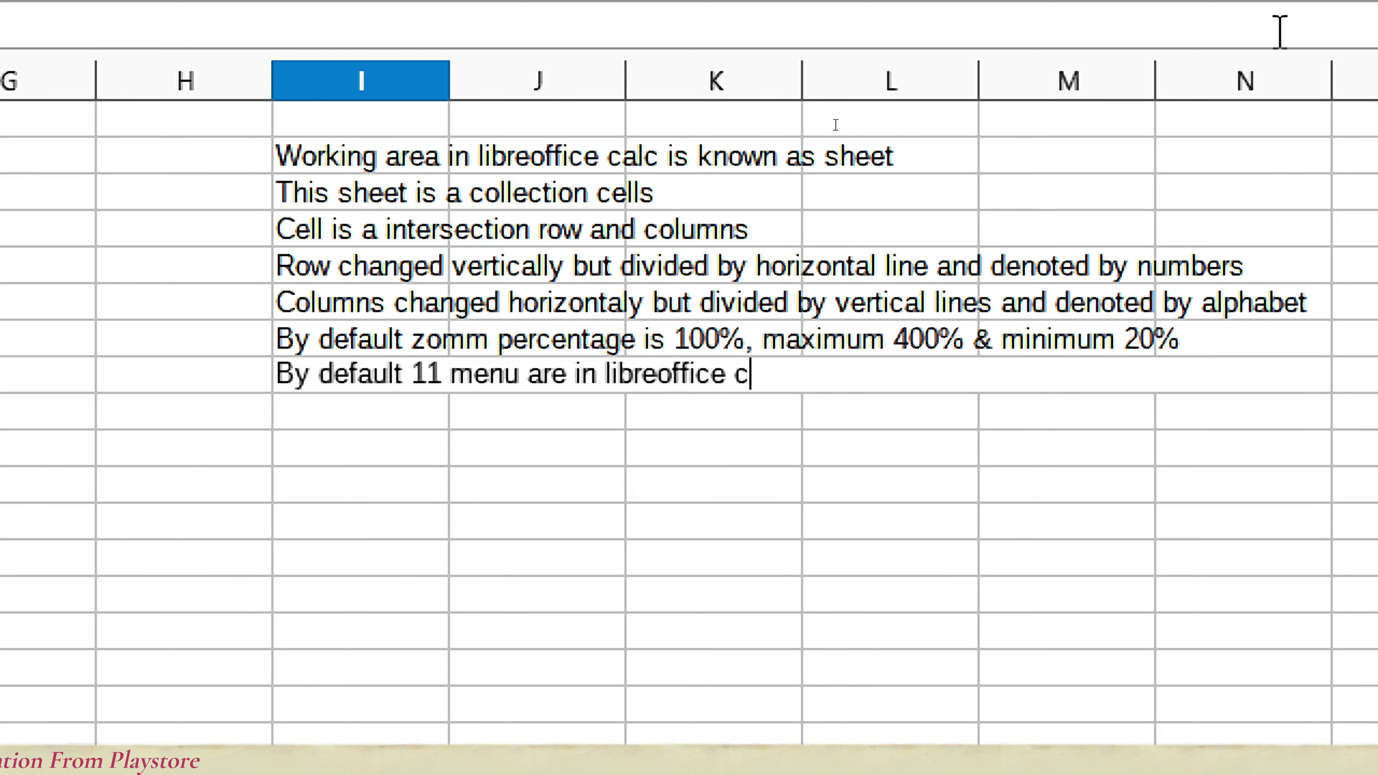
type("alc")
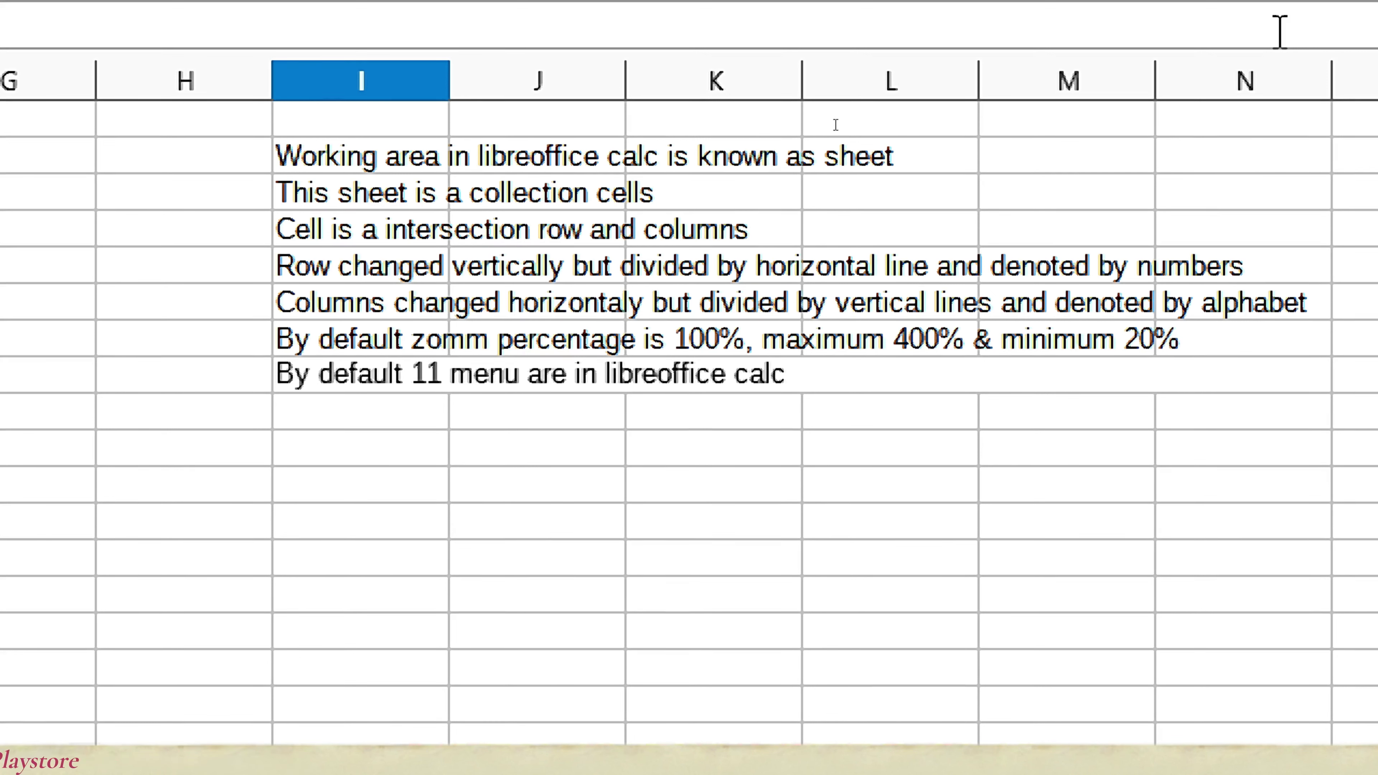
key("Return")
Enter "By default document name Untitled" in column I directly below the menu note.
type("By")
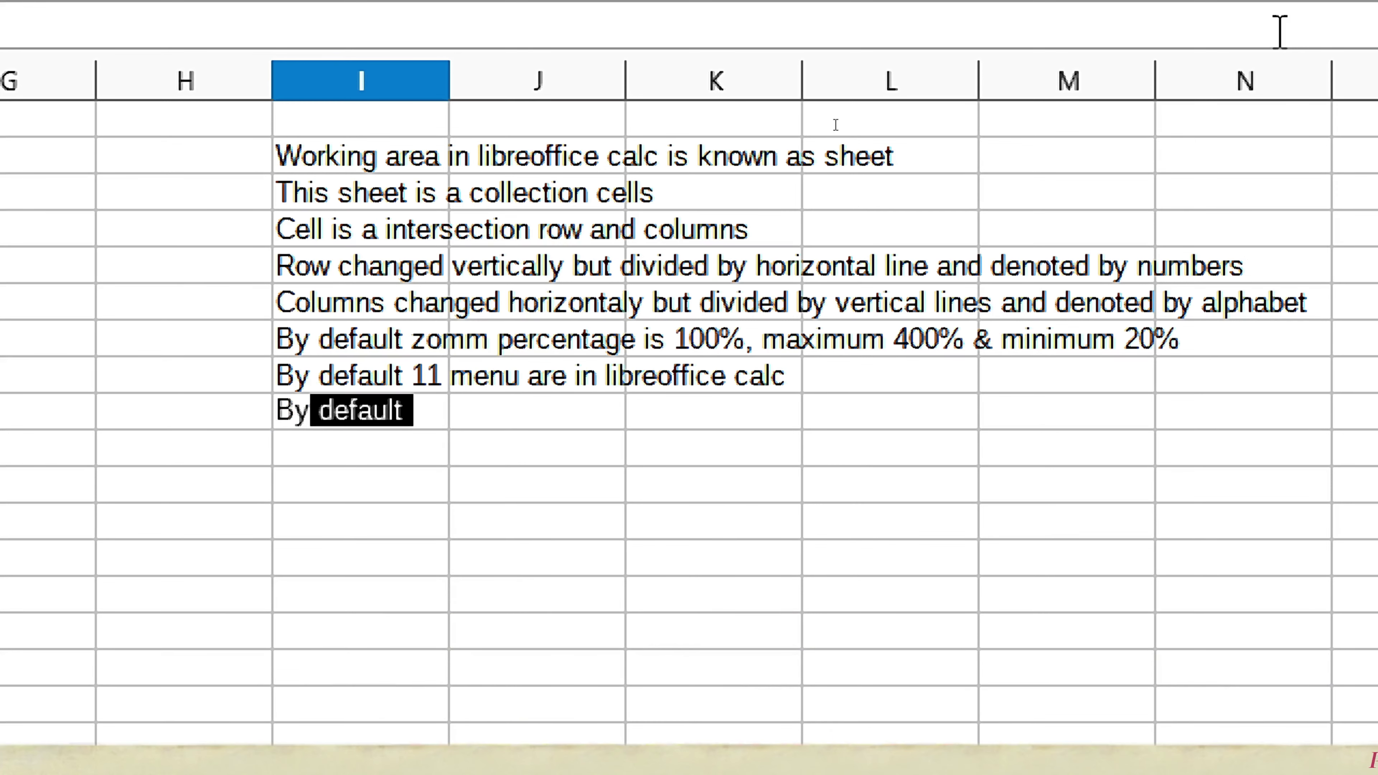
type(" default")
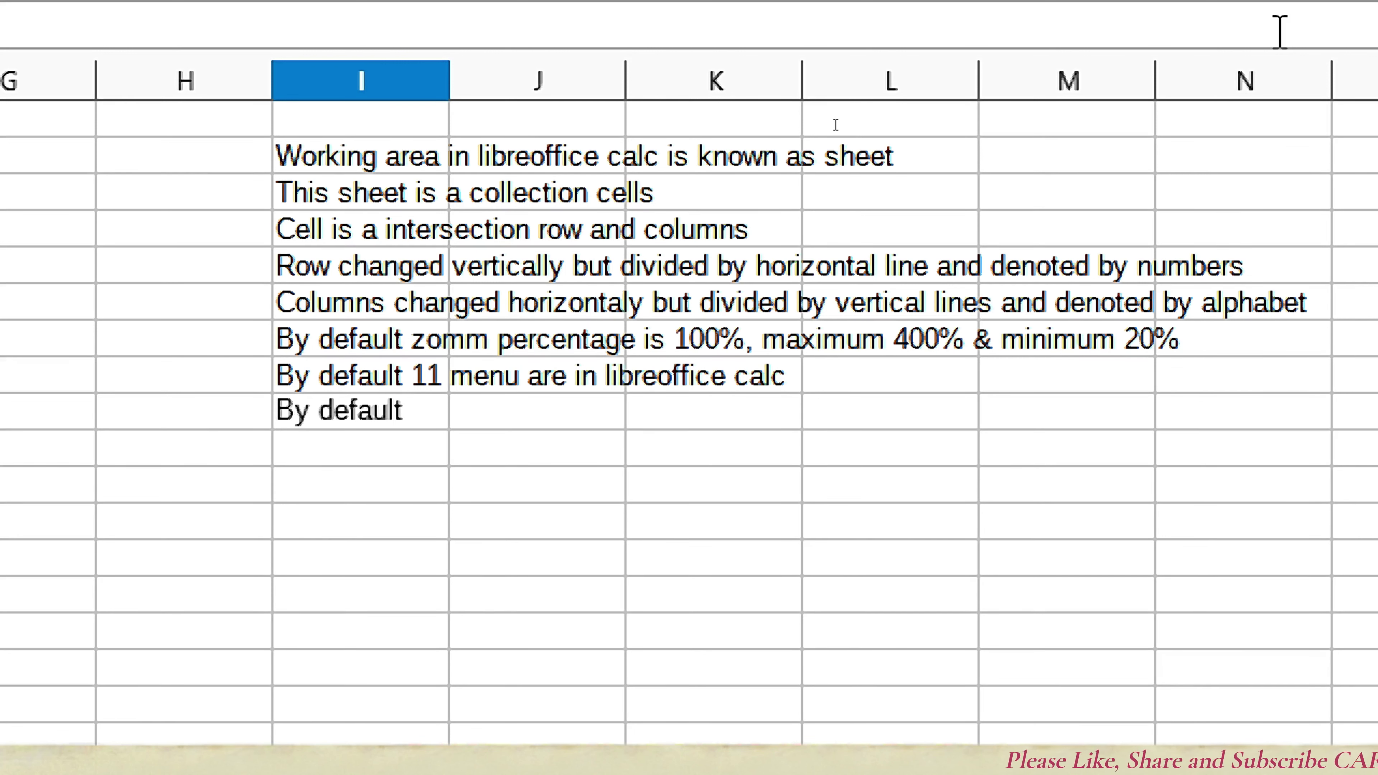
type(" docum")
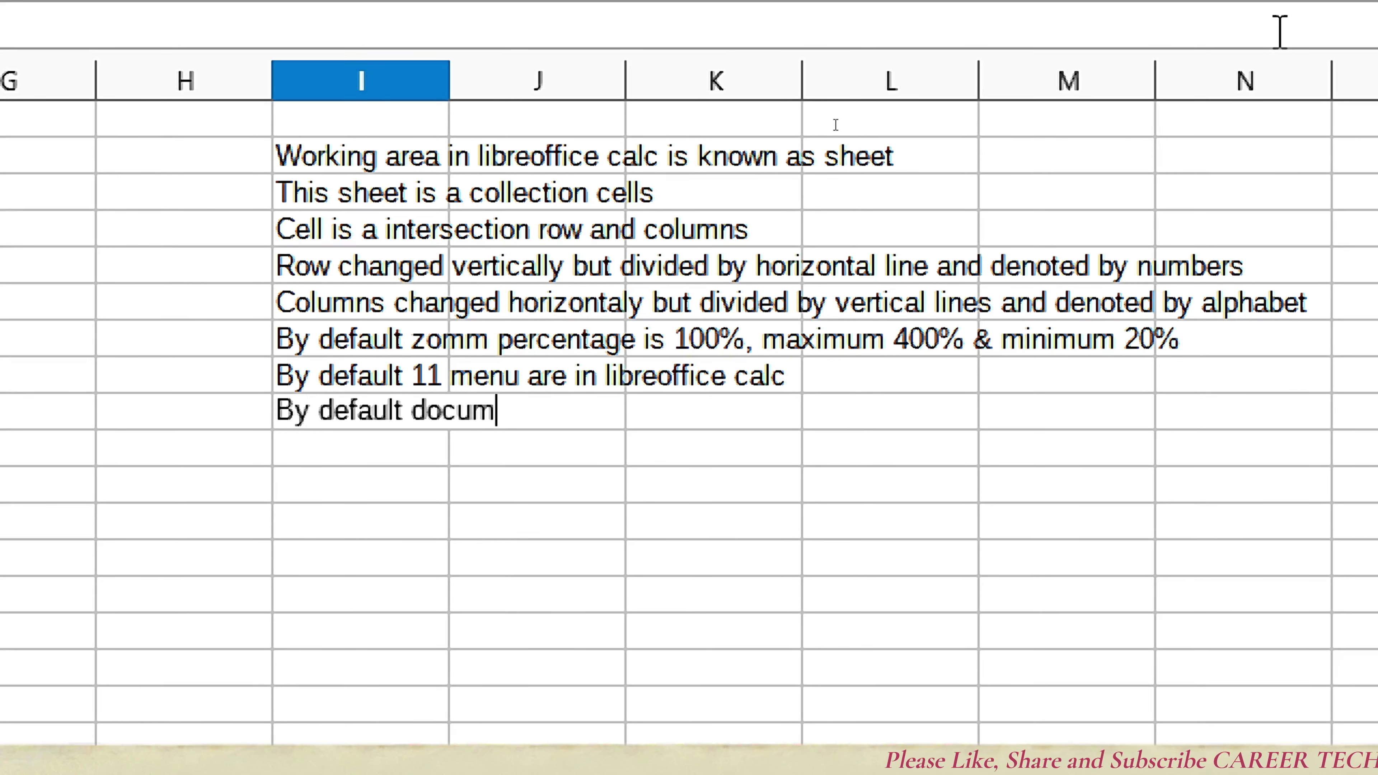
type("ent n")
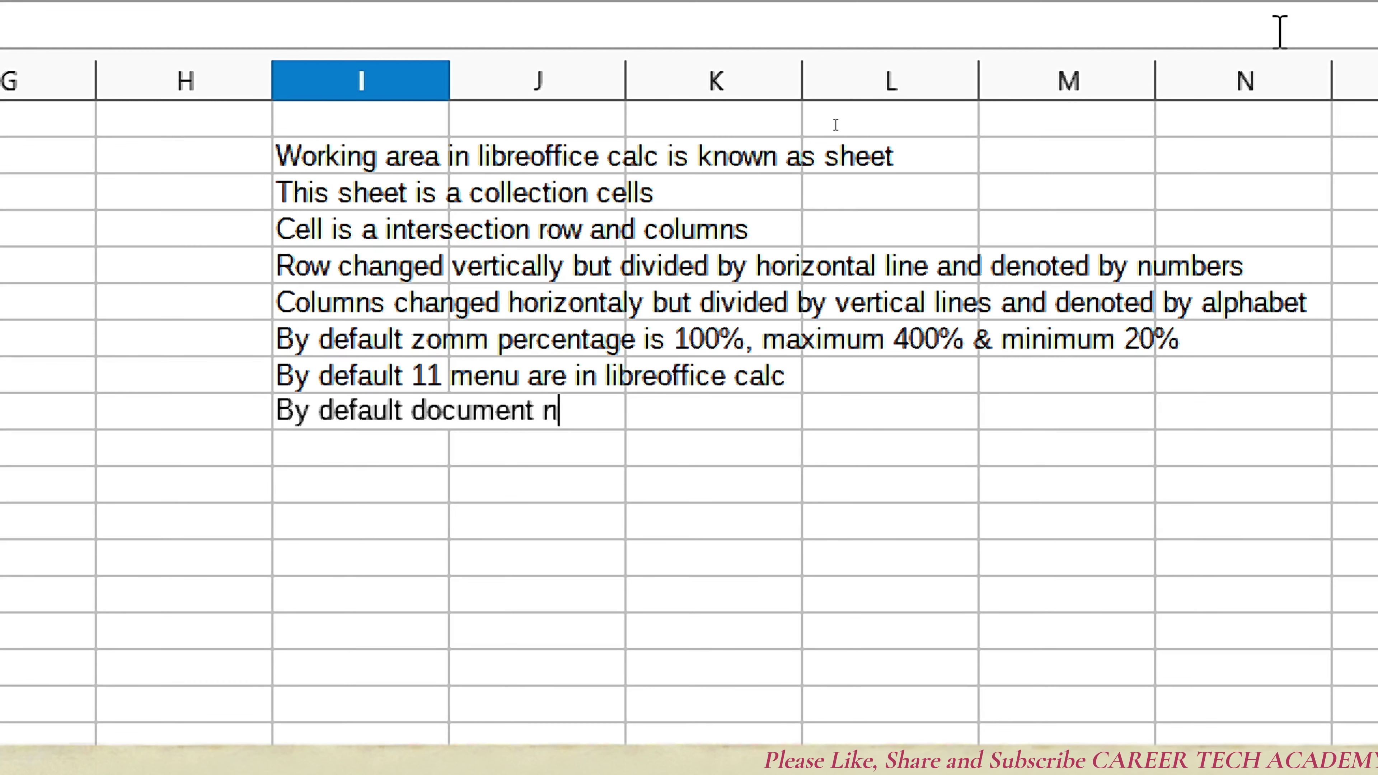
type("ame")
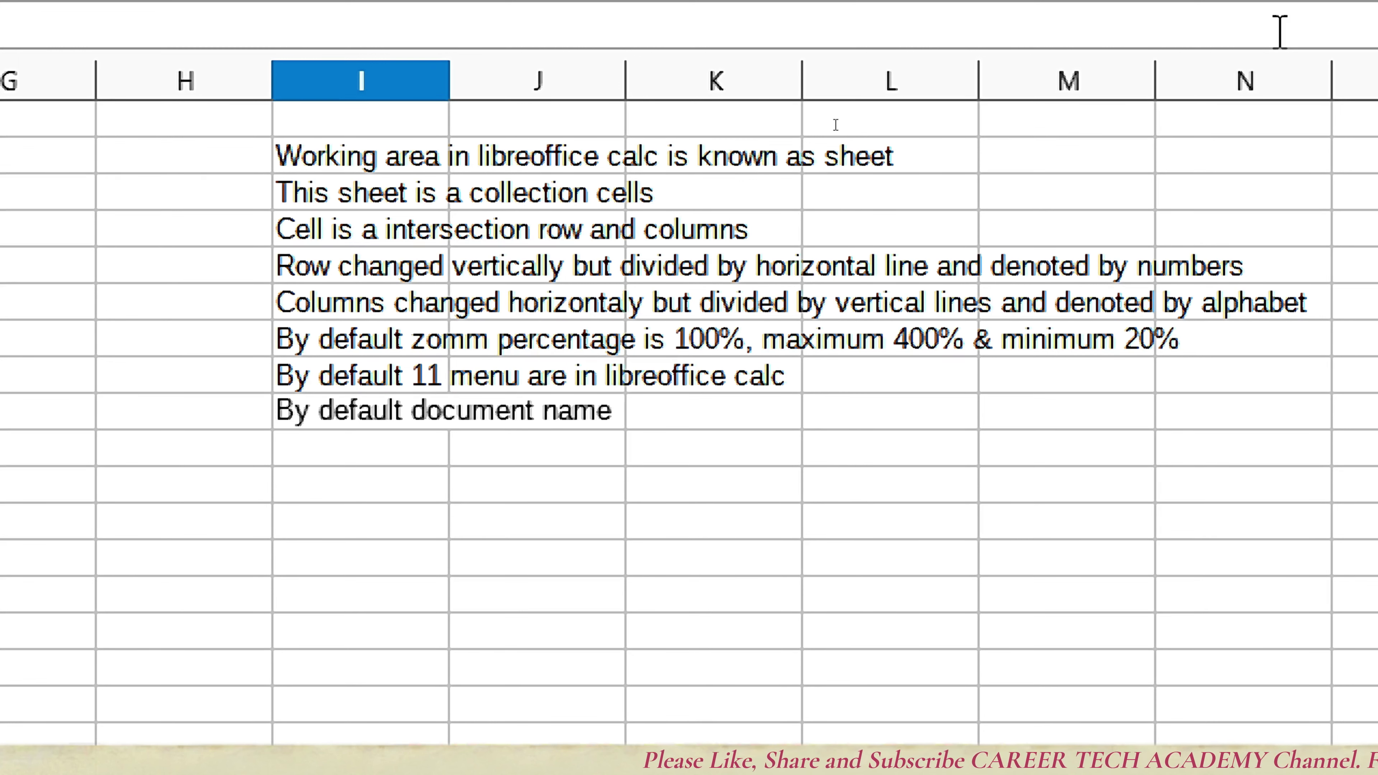
type(" Unt")
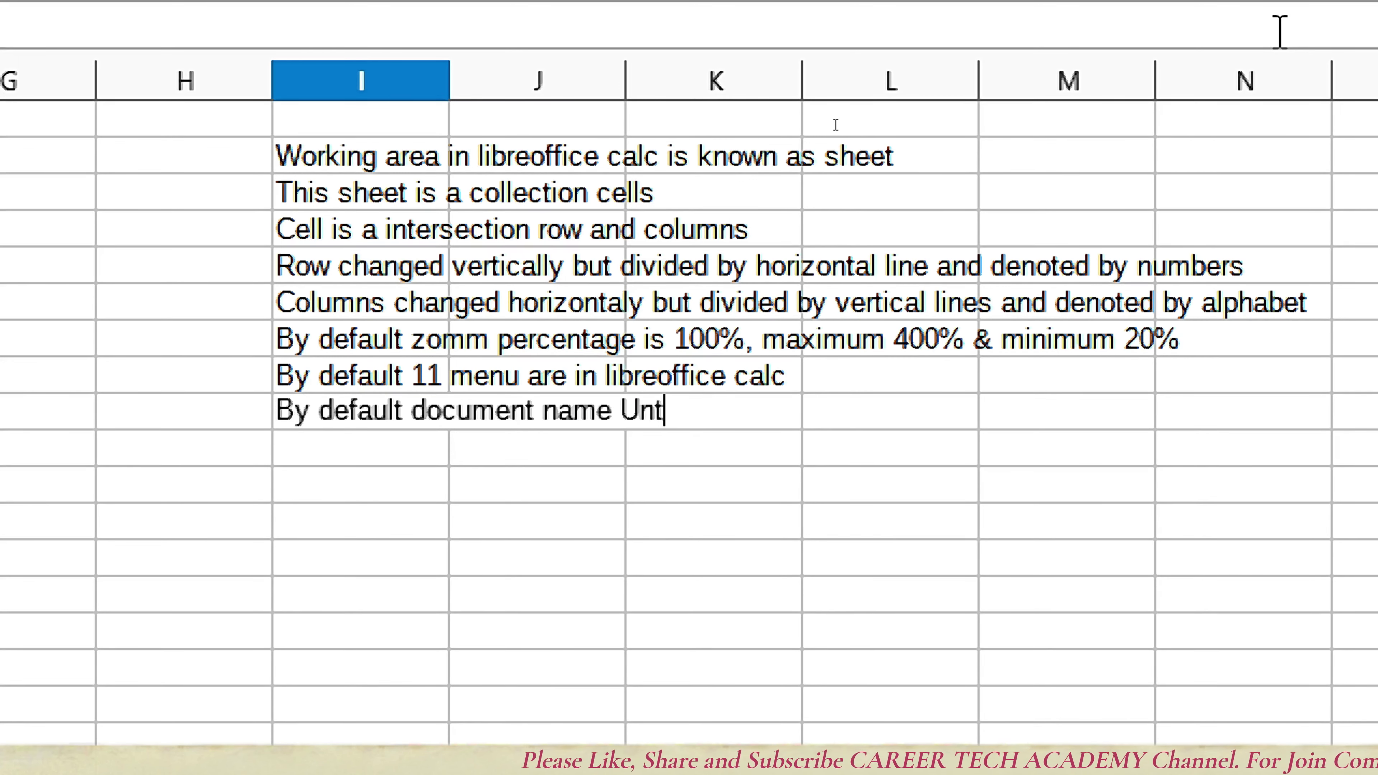
type("itled")
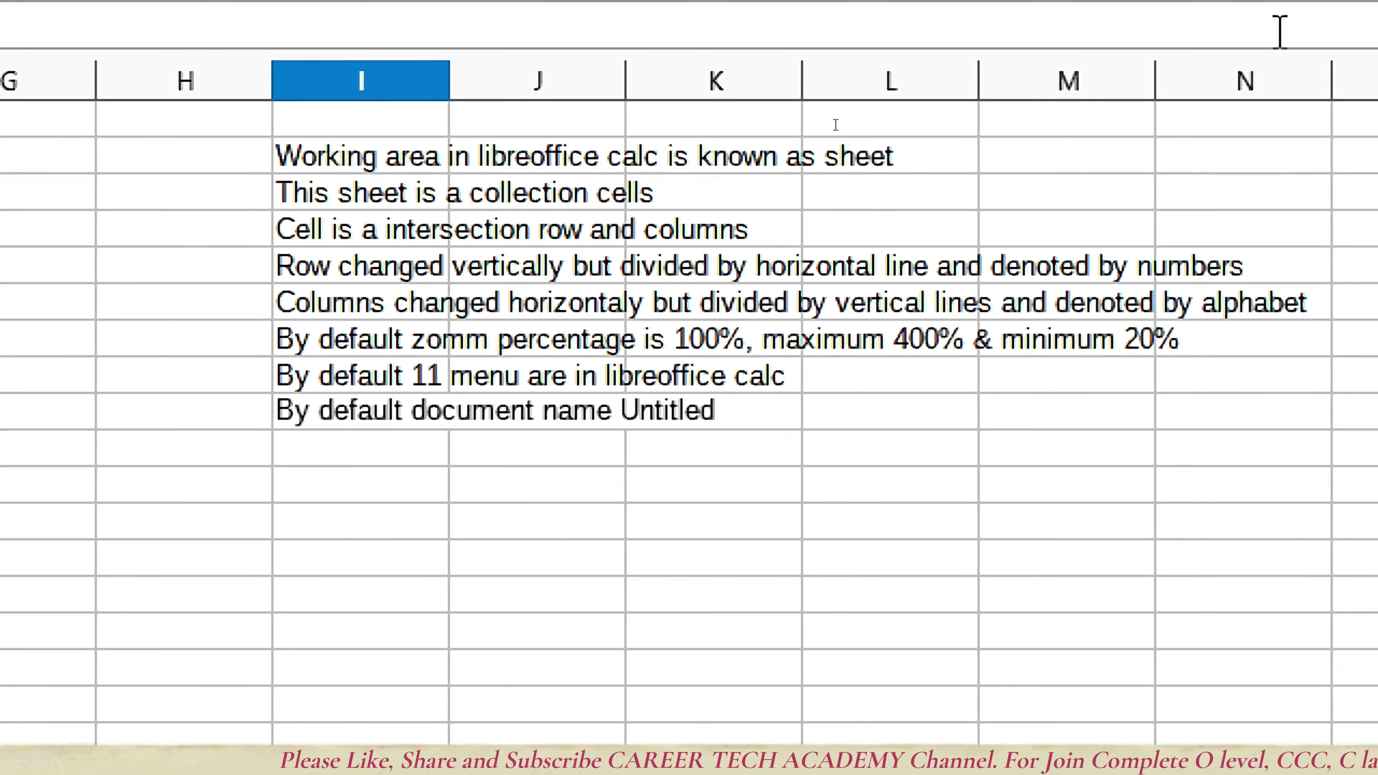
key("Return")
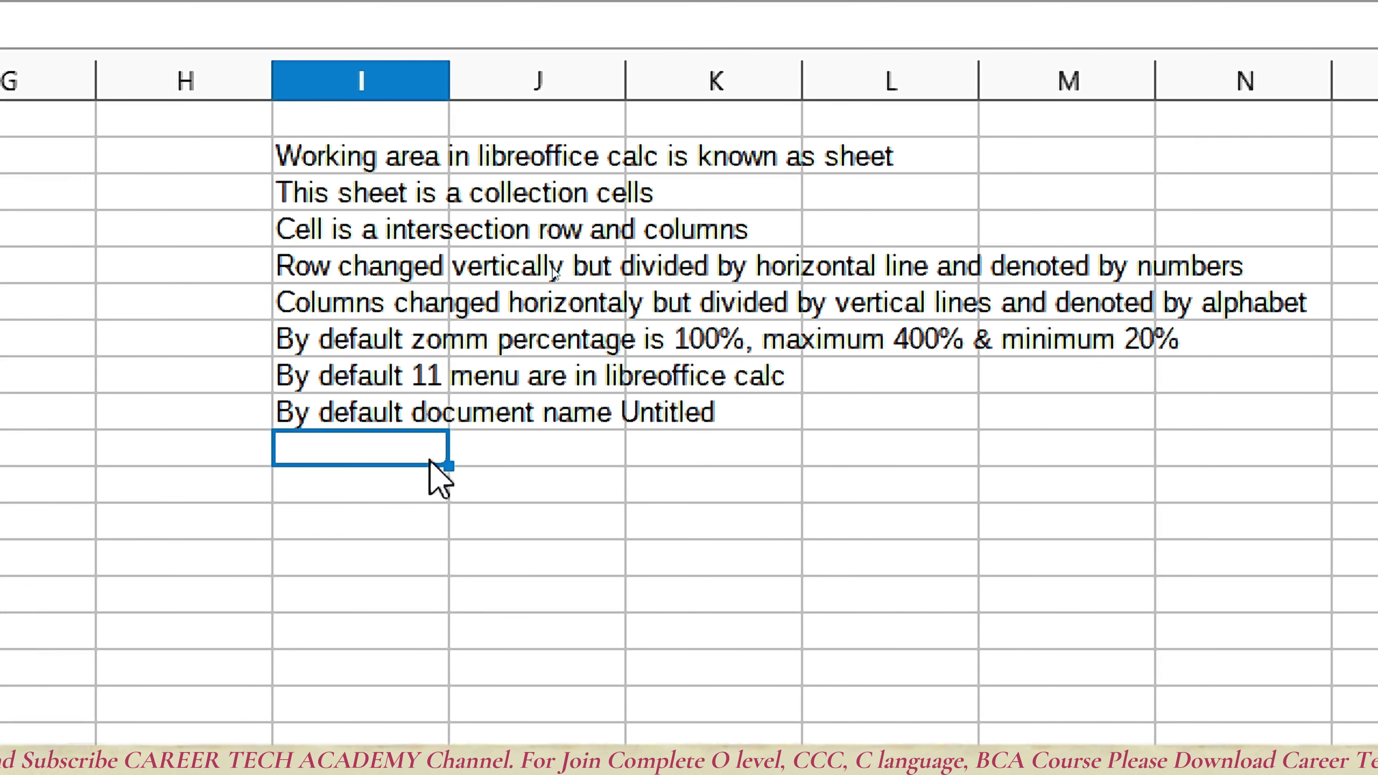
Make all the notes in column I bold, from the working area line down to the document name line, and clear the selection.
left_click(360, 164)
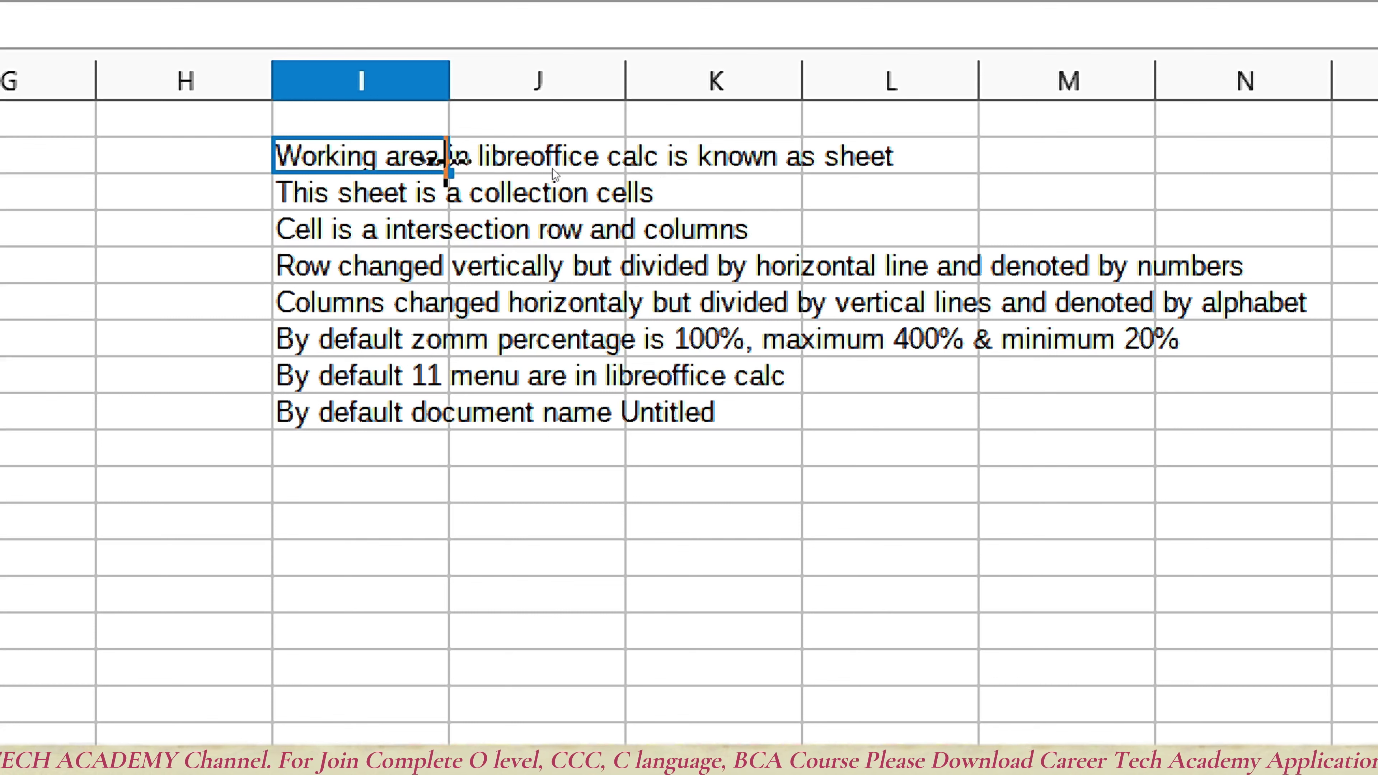
left_click_drag(334, 158, 362, 411)
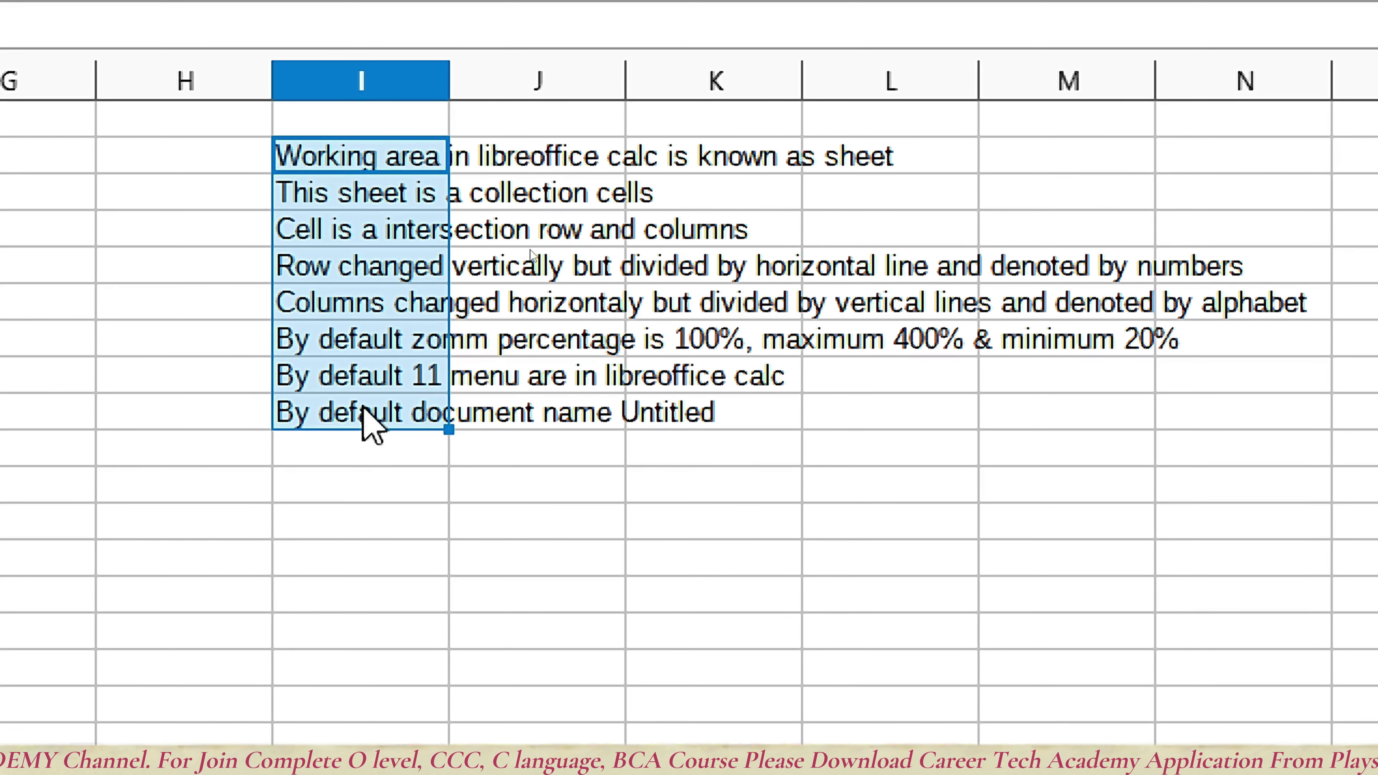
key("ctrl+b")
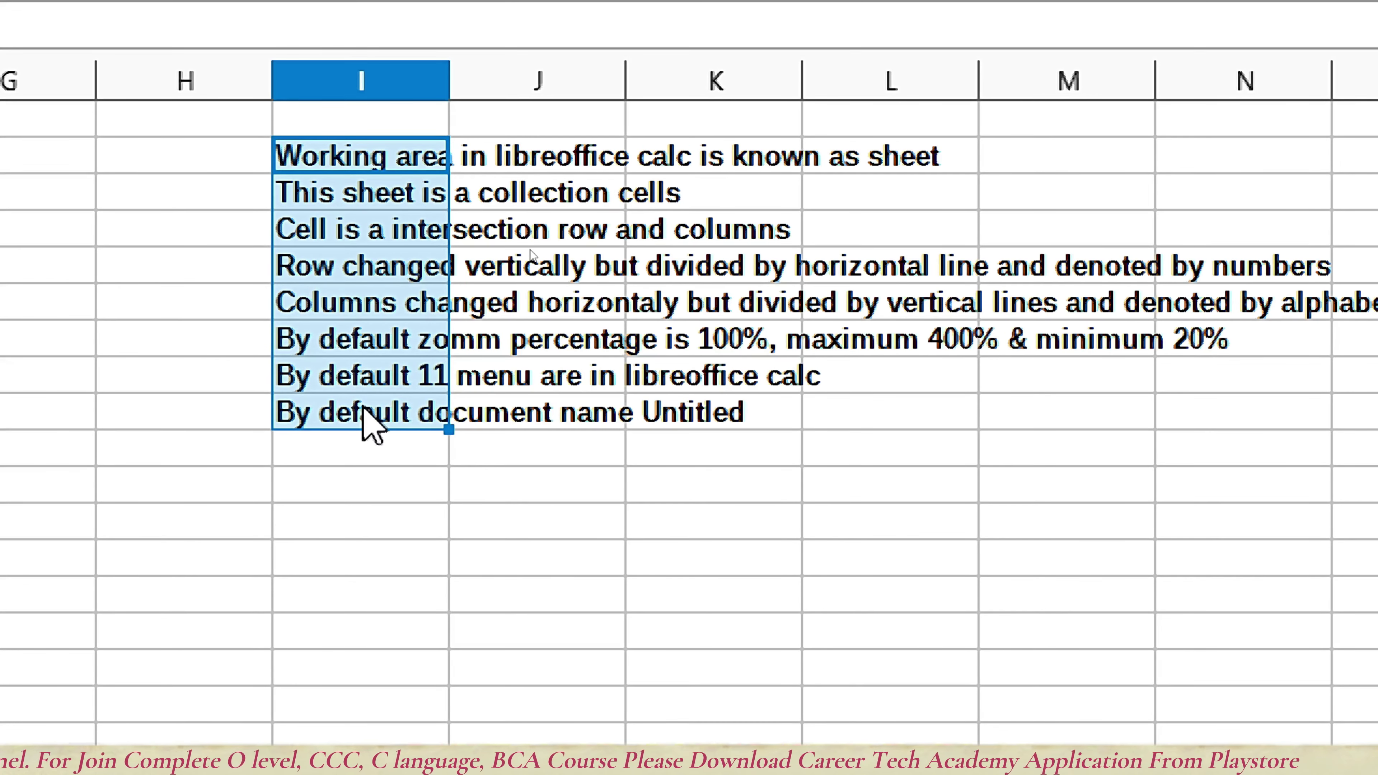
left_click(569, 599)
scroll(1285, 615, "right", 2)
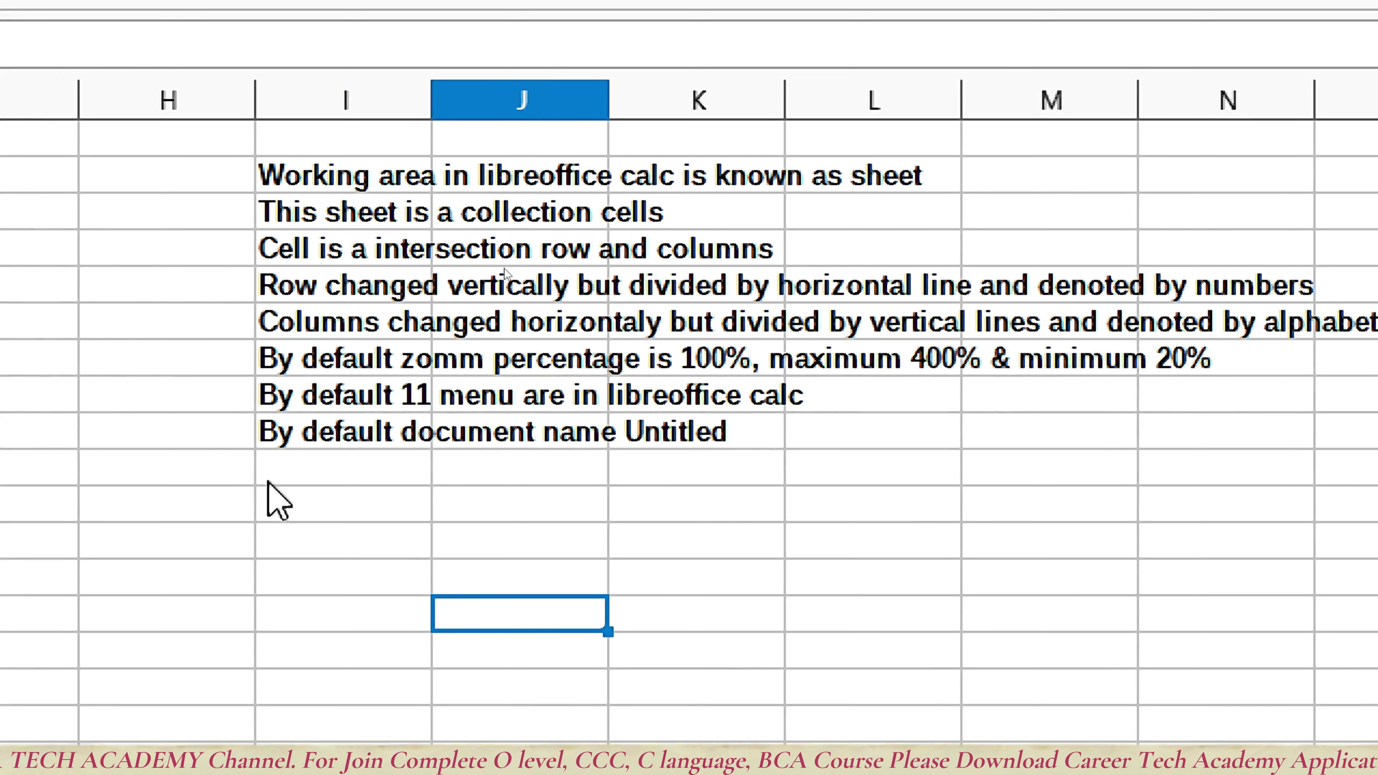
Begin a note in column I directly below the document name line with "There are two boxes in libreoffice calc after the toolbar".
left_click(32, 478)
type("There ")
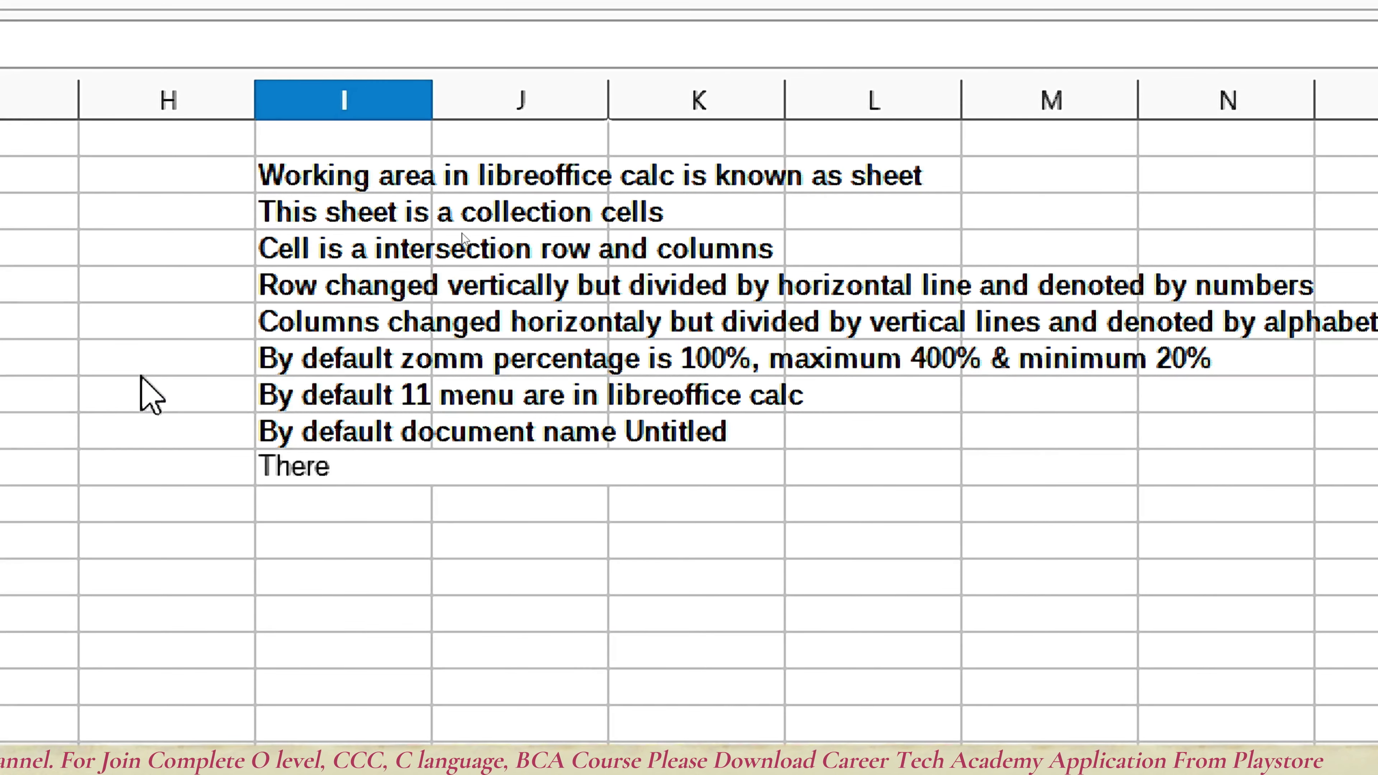
type("are t")
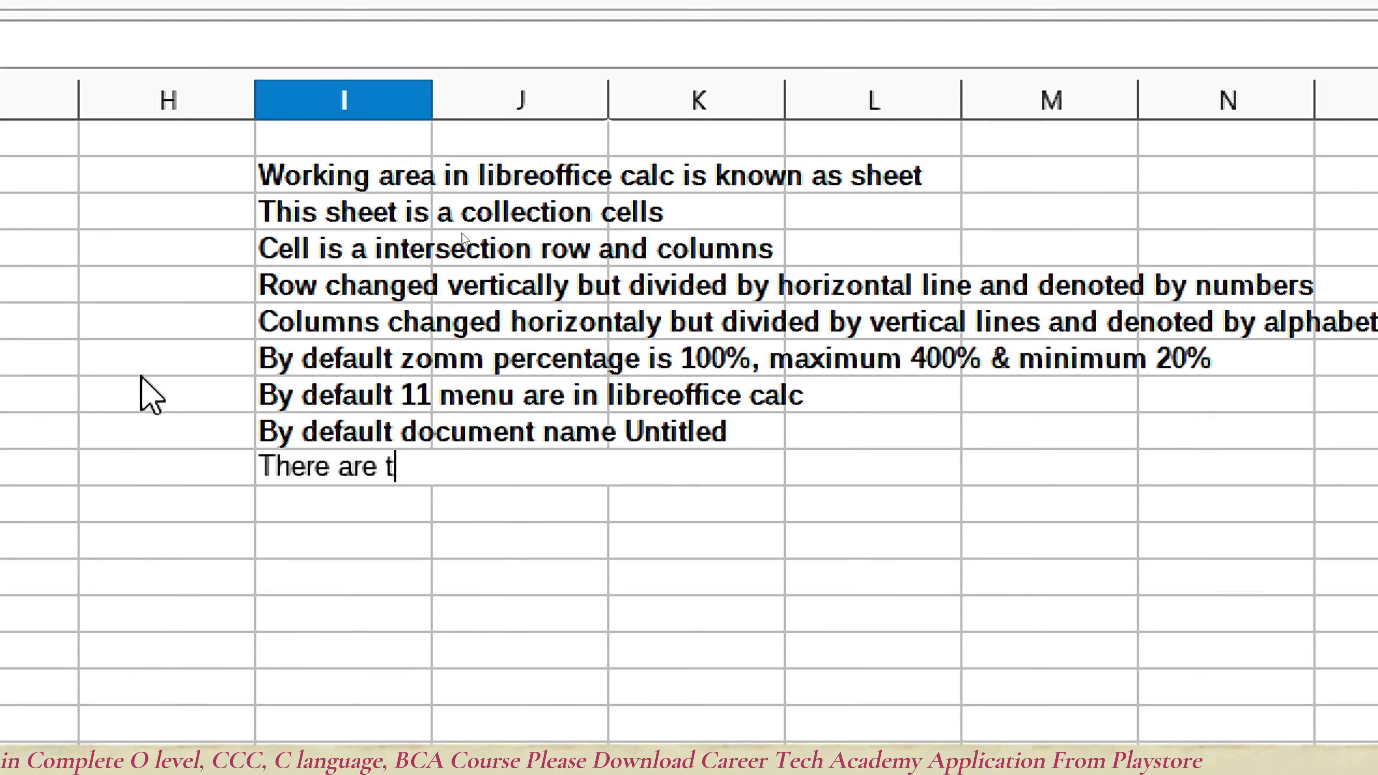
type("wo boxes ")
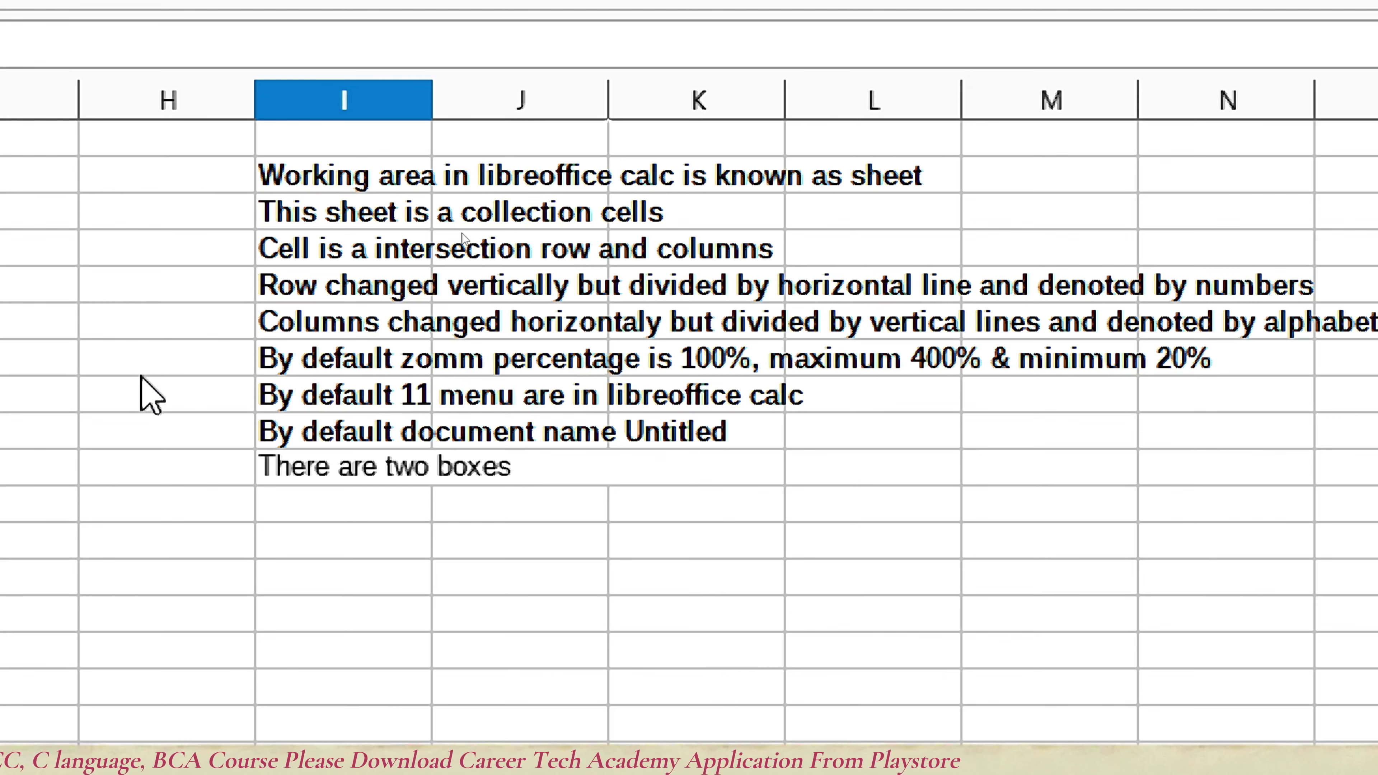
type("w")
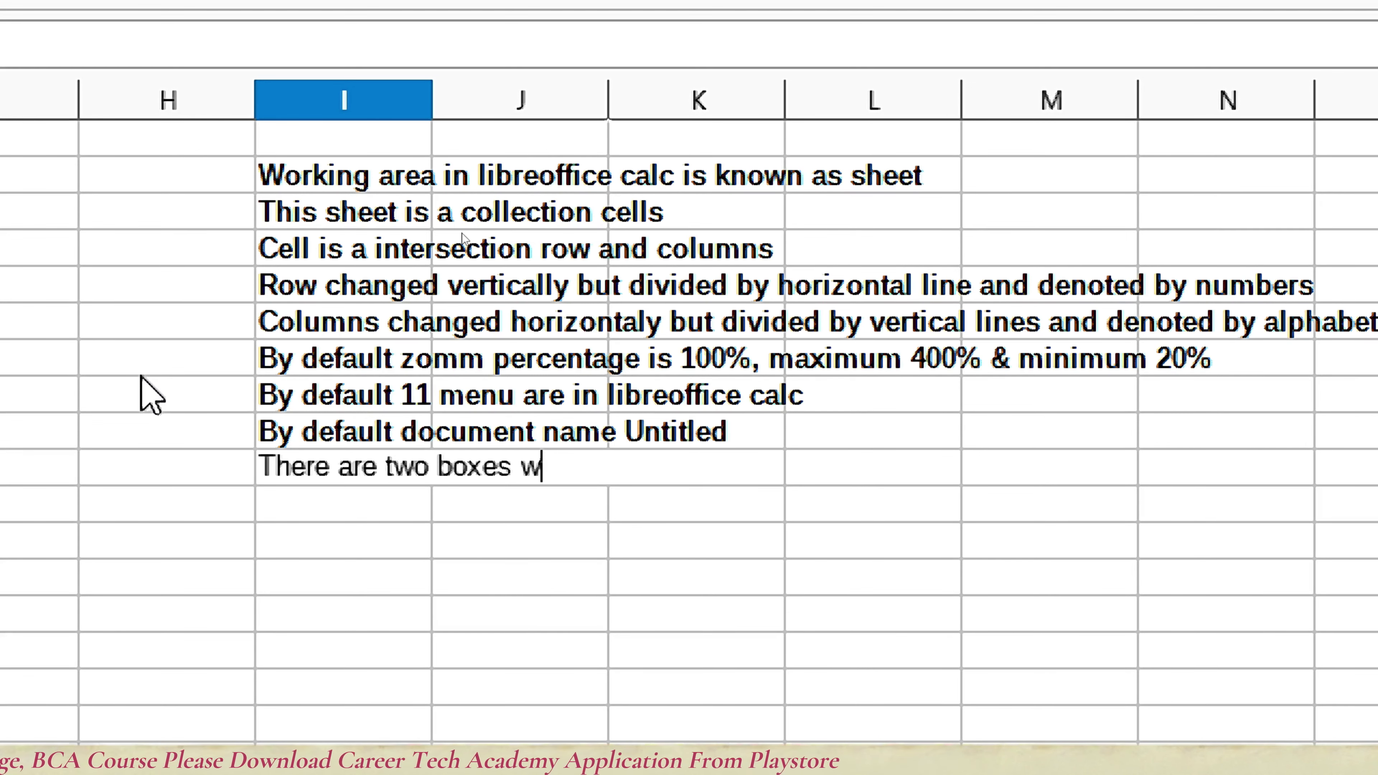
key("BackSpace")
type("in")
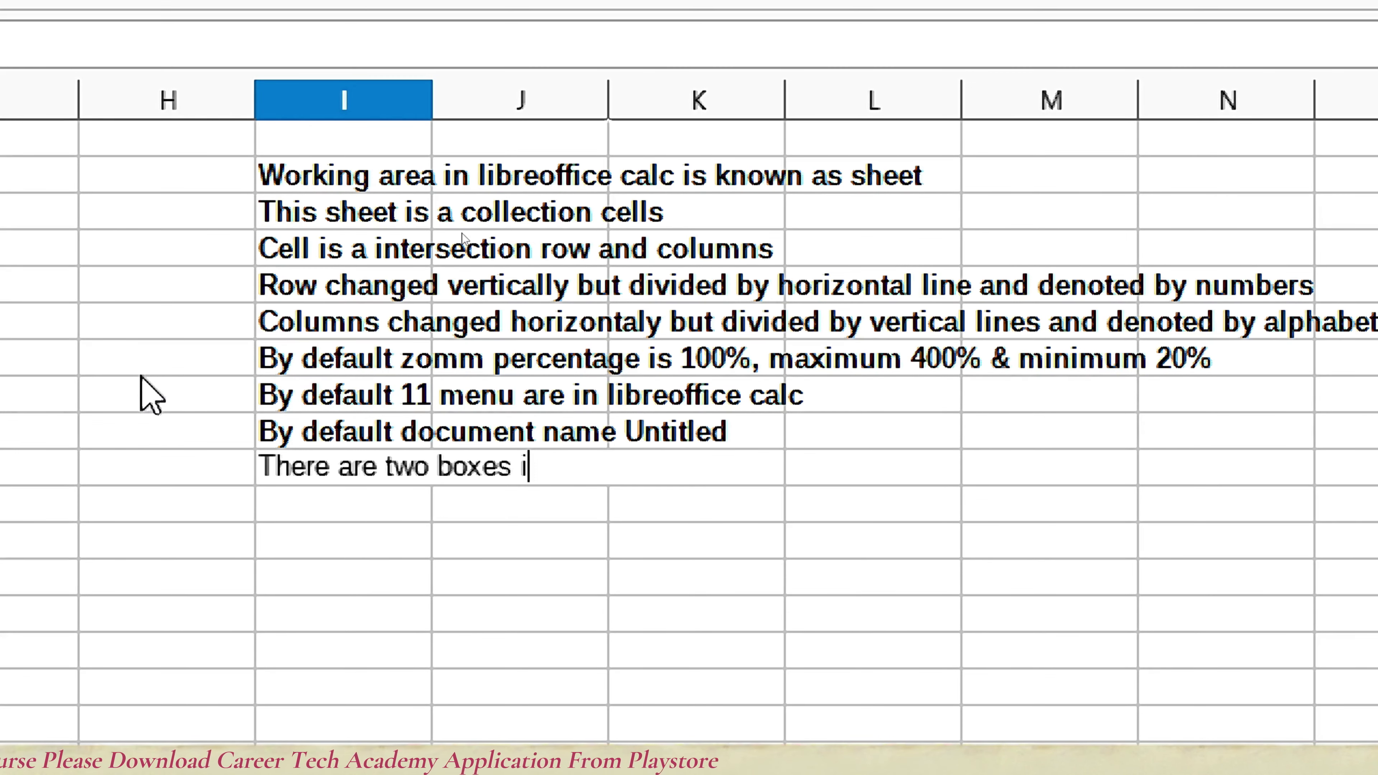
key("BackSpace")
key("BackSpace")
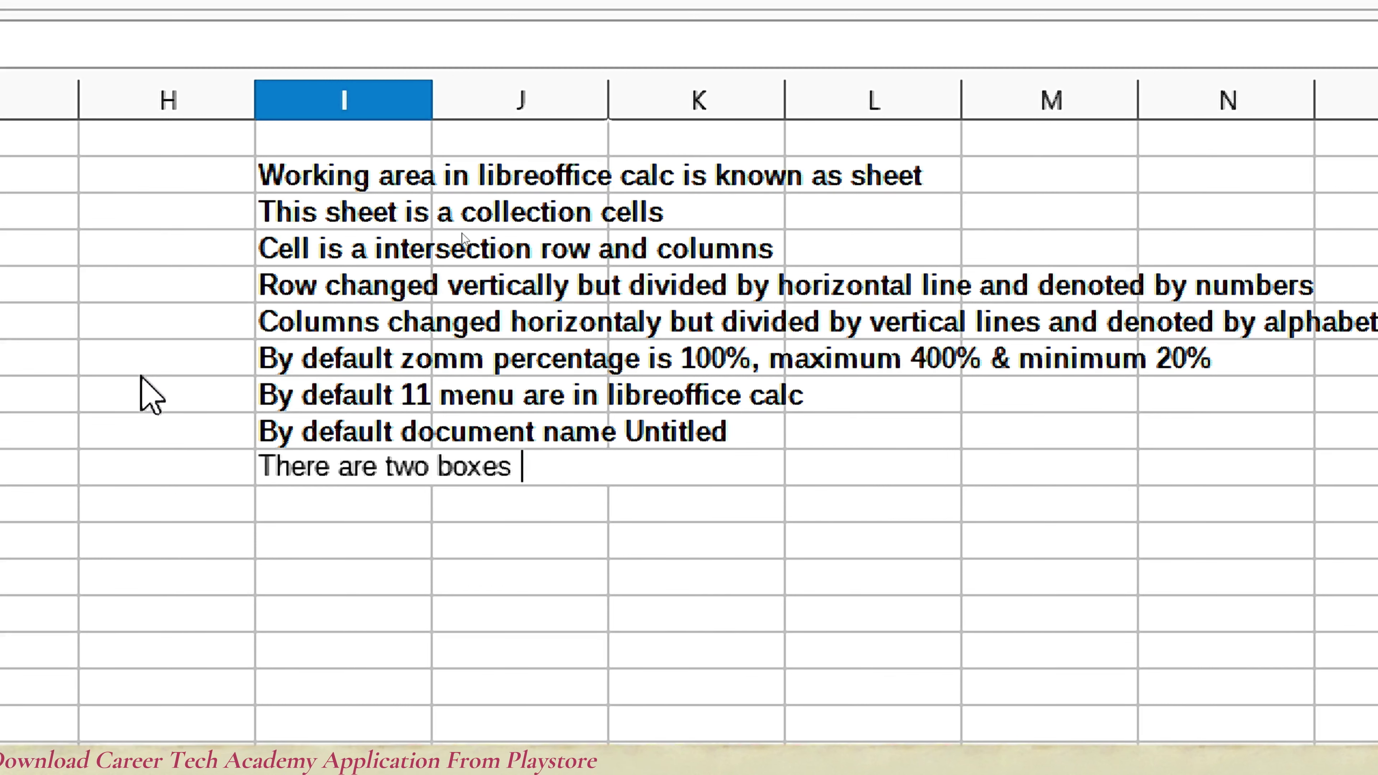
type("in li")
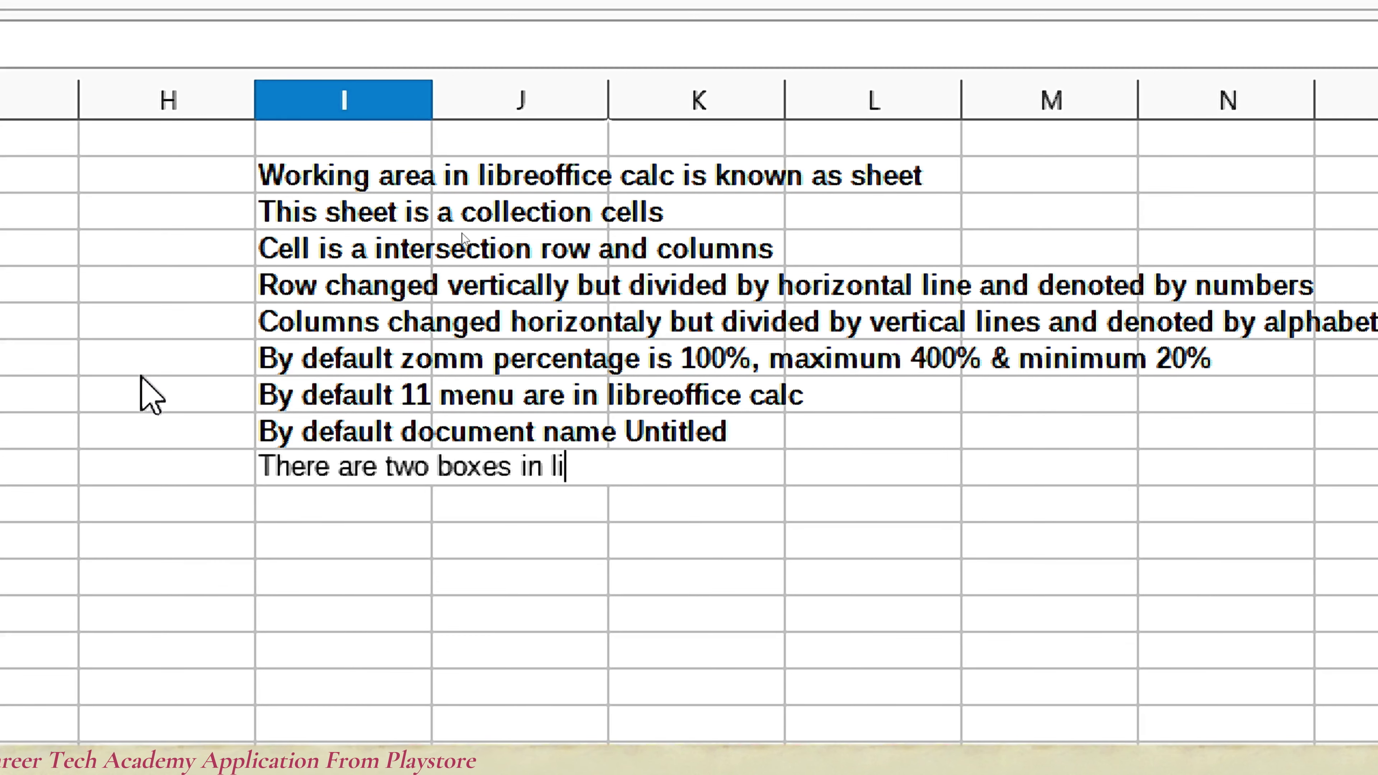
type("breoffice ")
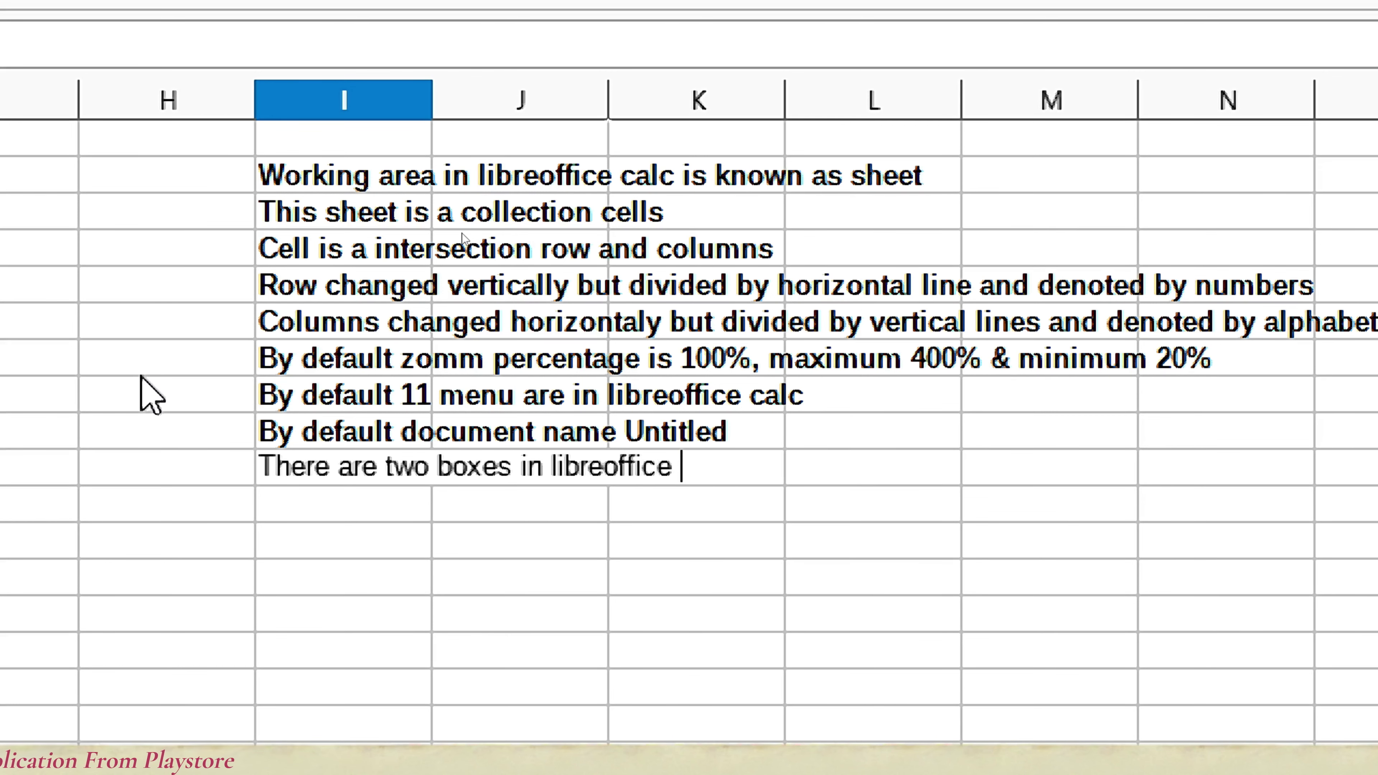
type("c")
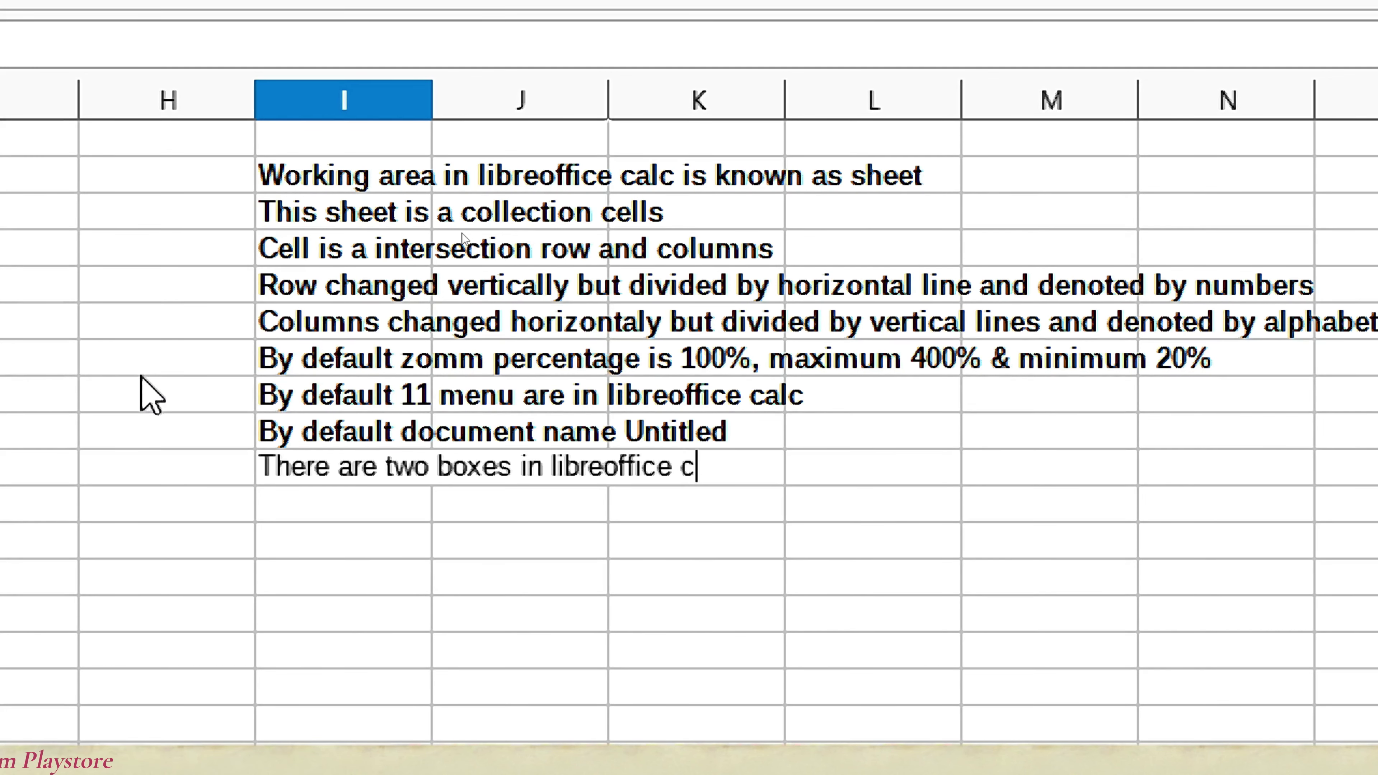
type("alc after ")
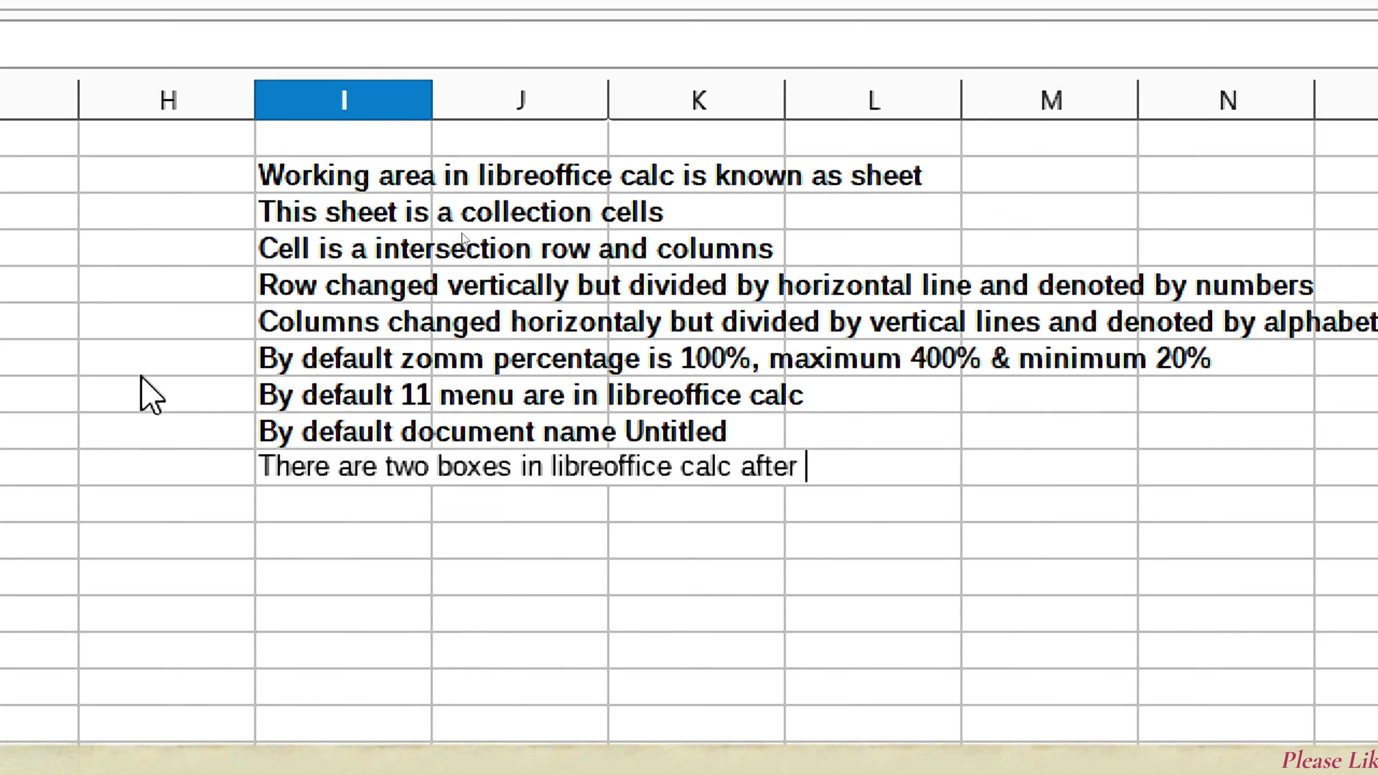
type("the ")
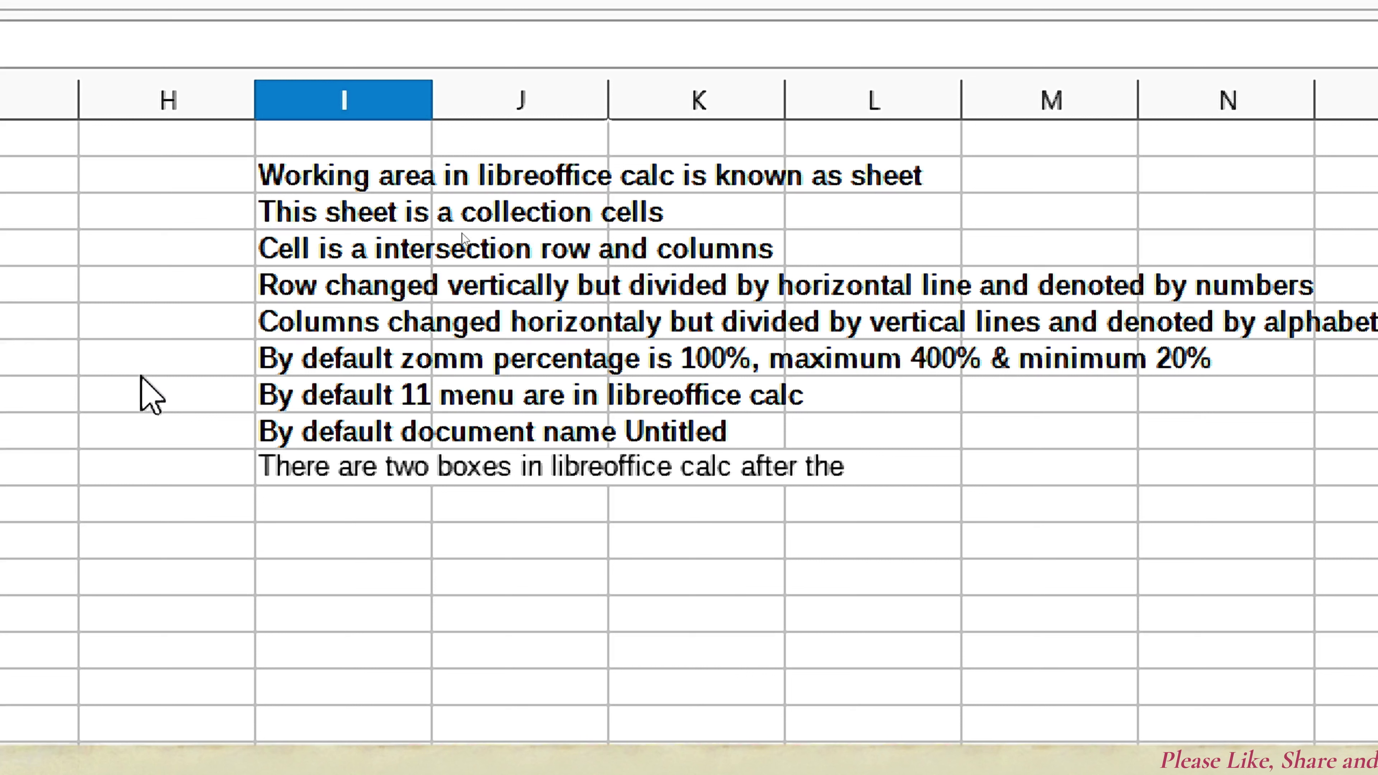
type("toolb")
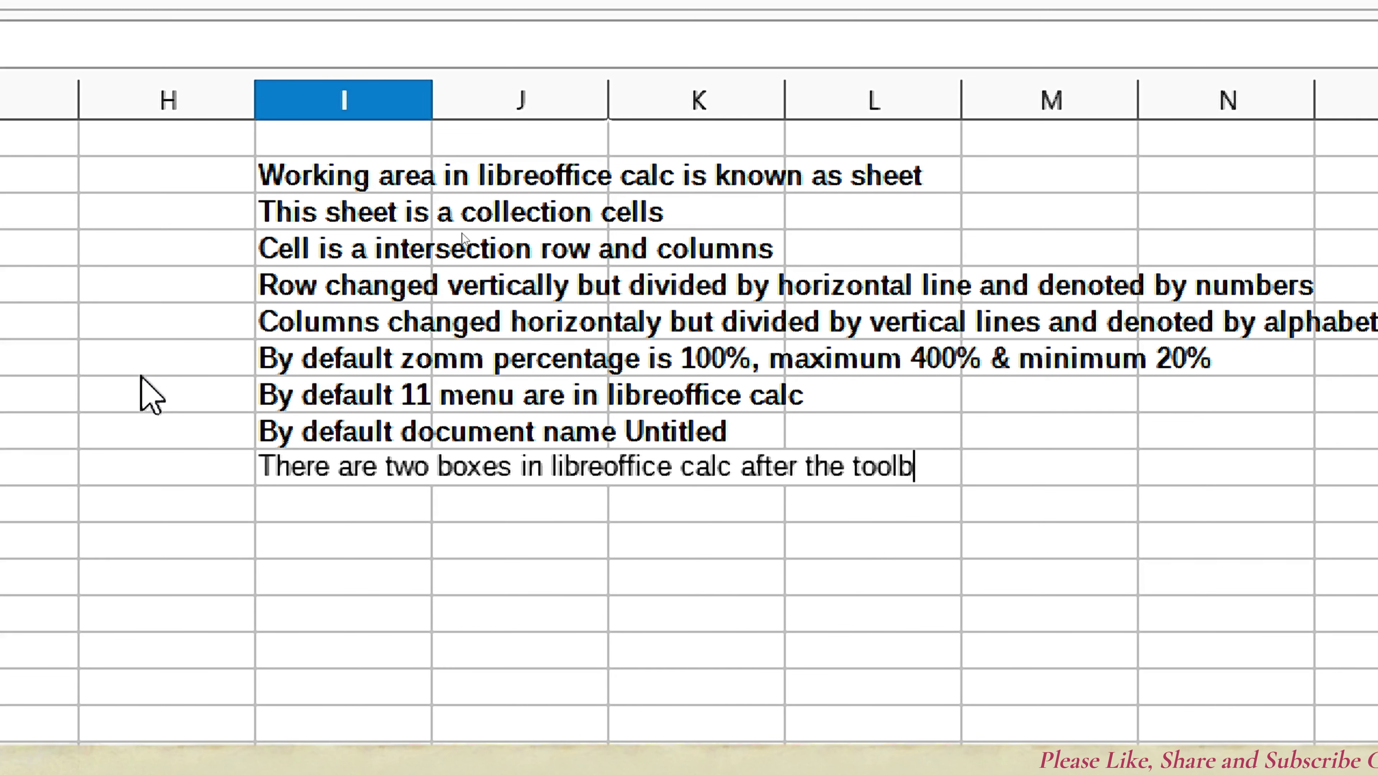
type("ar")
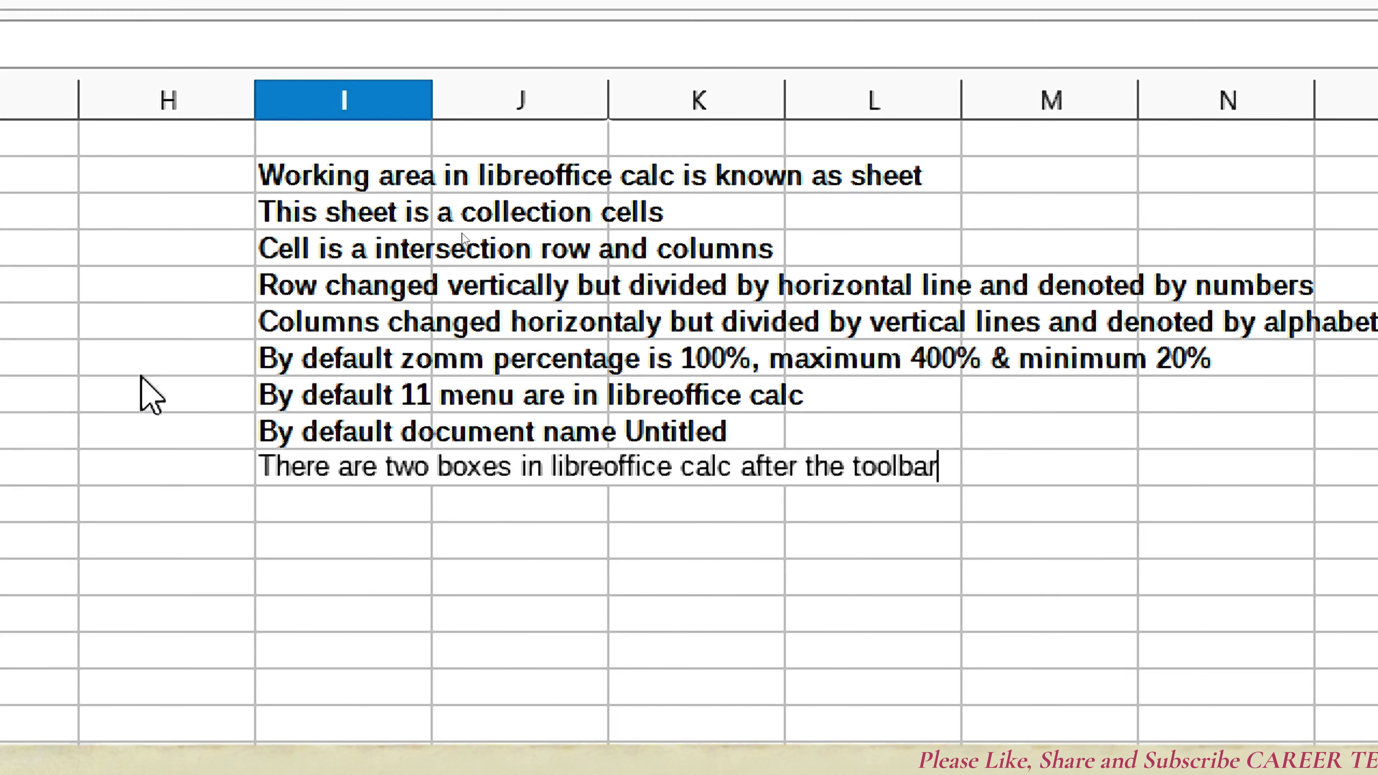
Complete the boxes note with "one is known as Name box and another is known as Formula Bar".
type(" on")
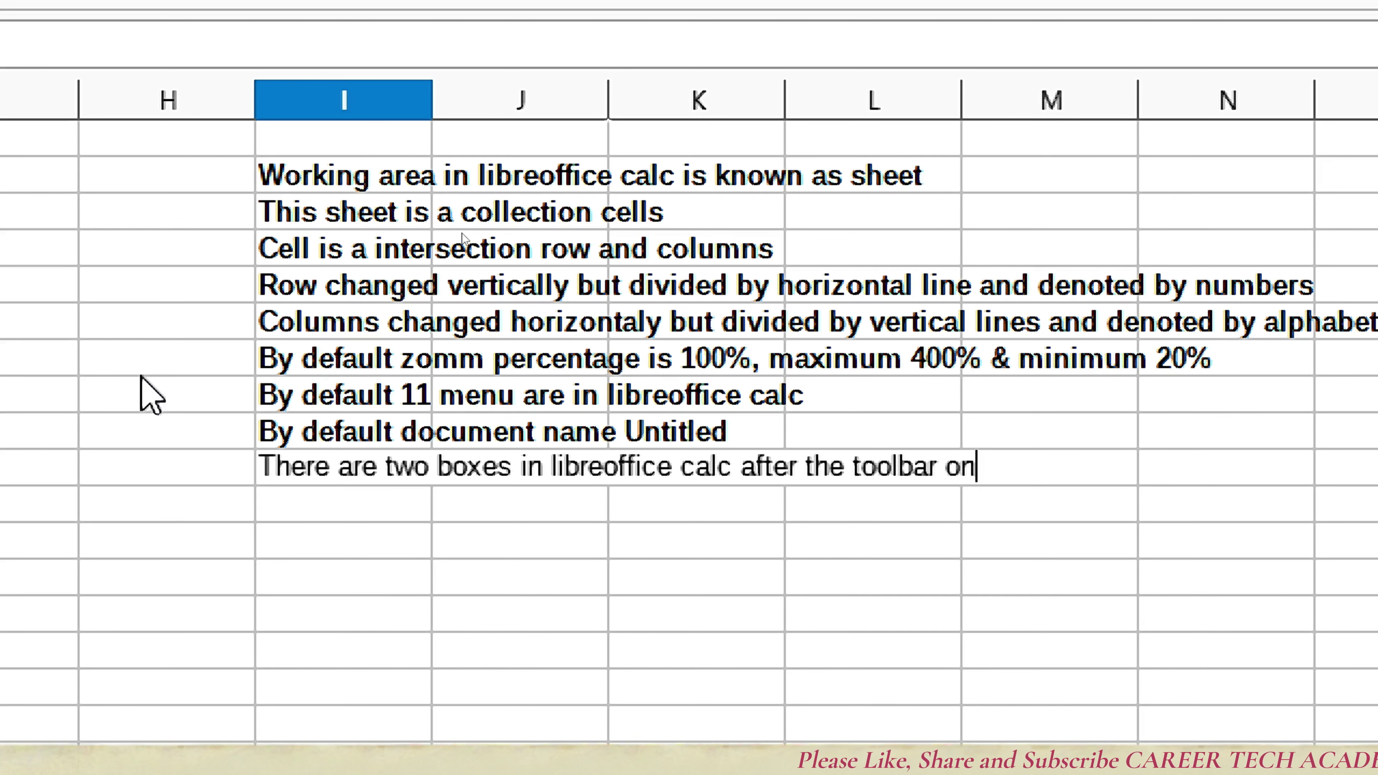
type("e is know")
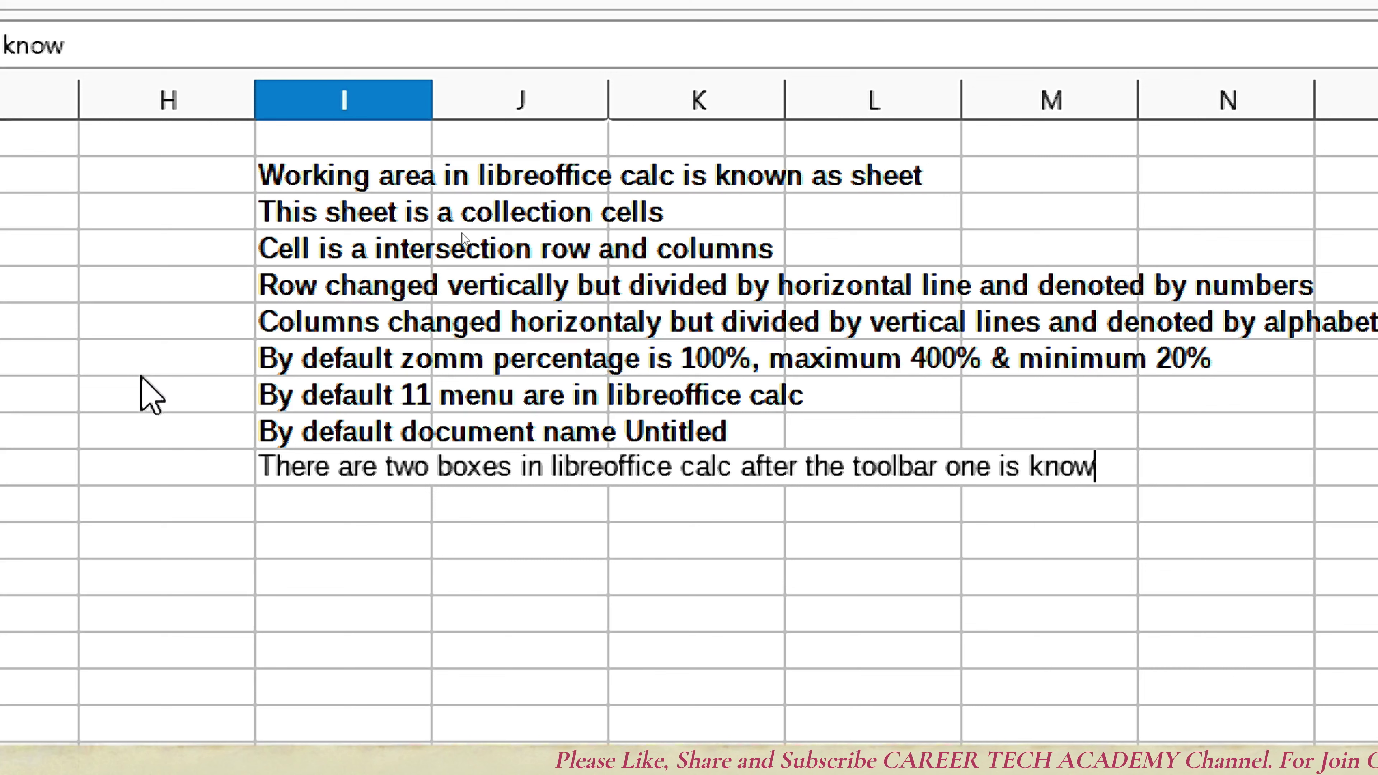
type("n as ")
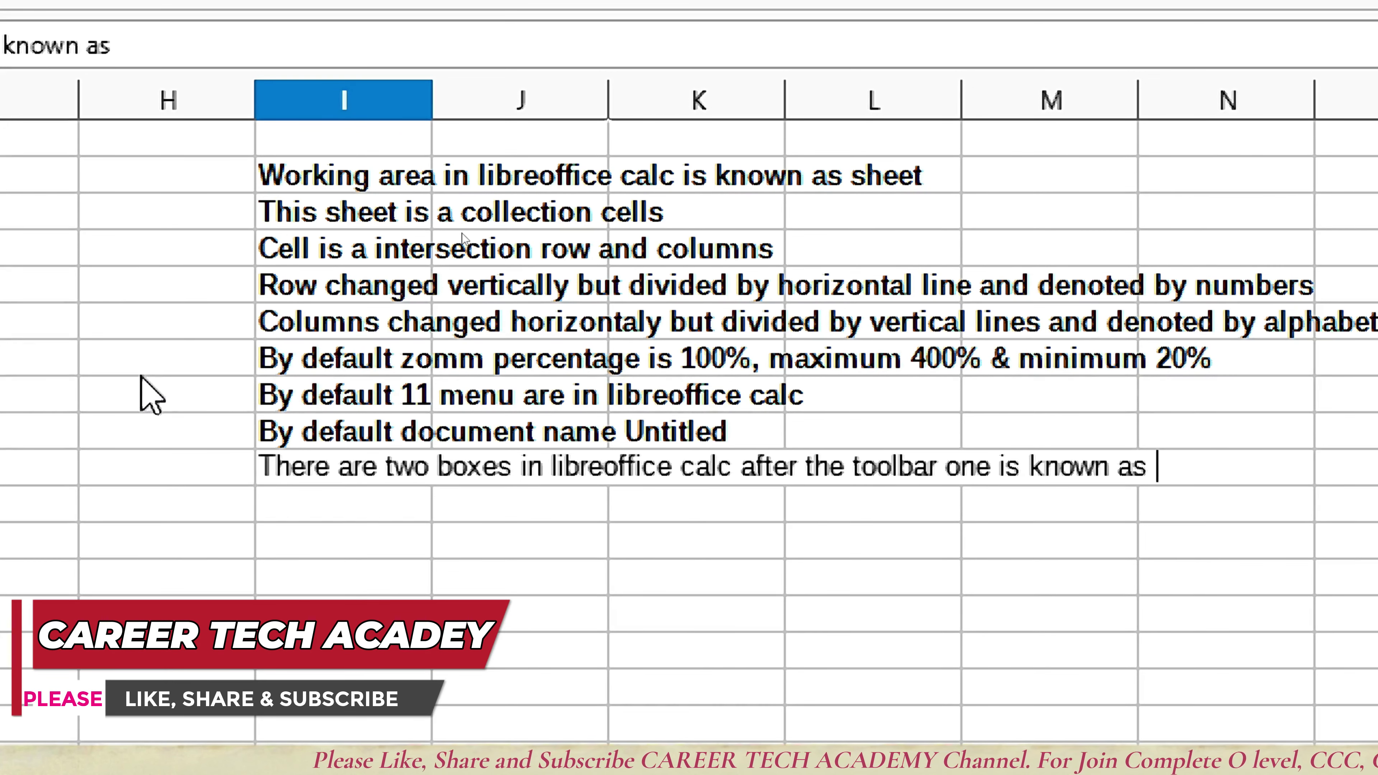
type("Name")
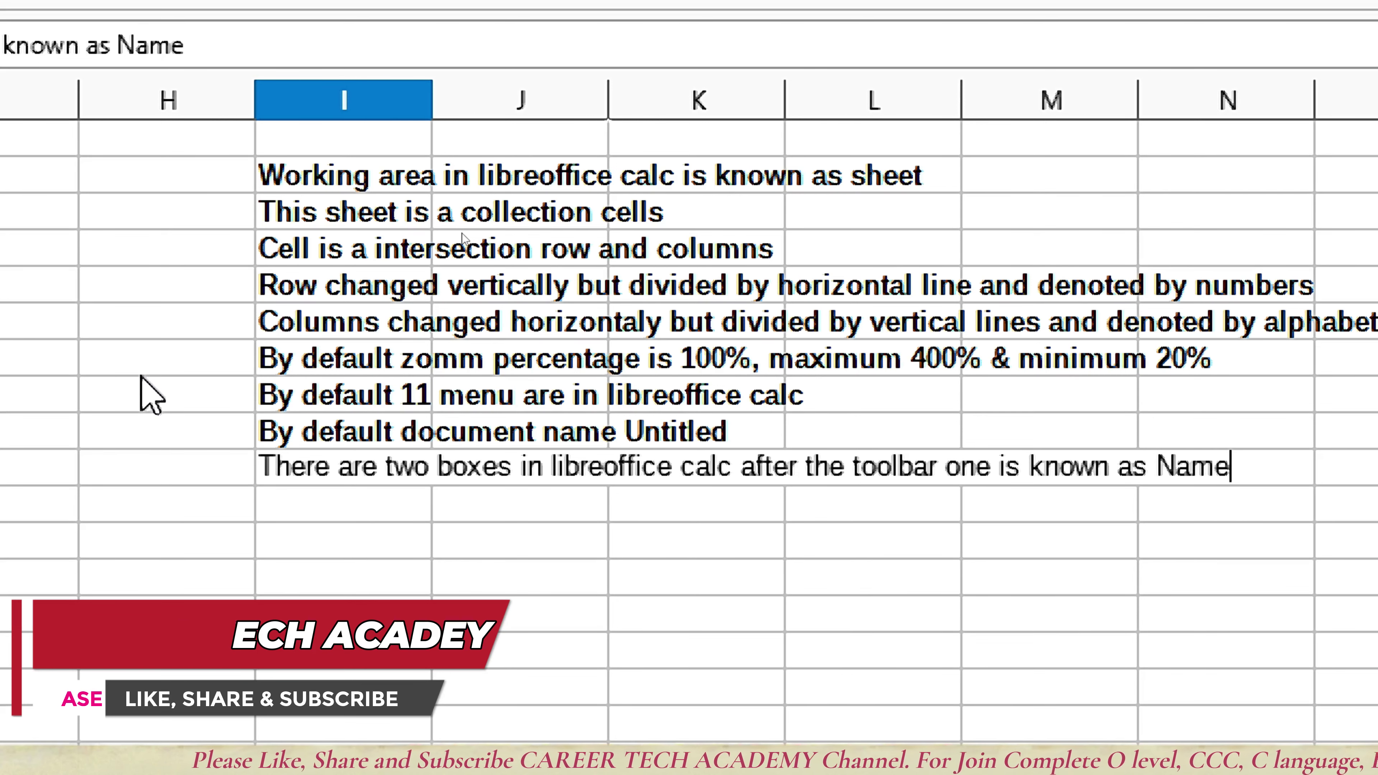
type(" box ")
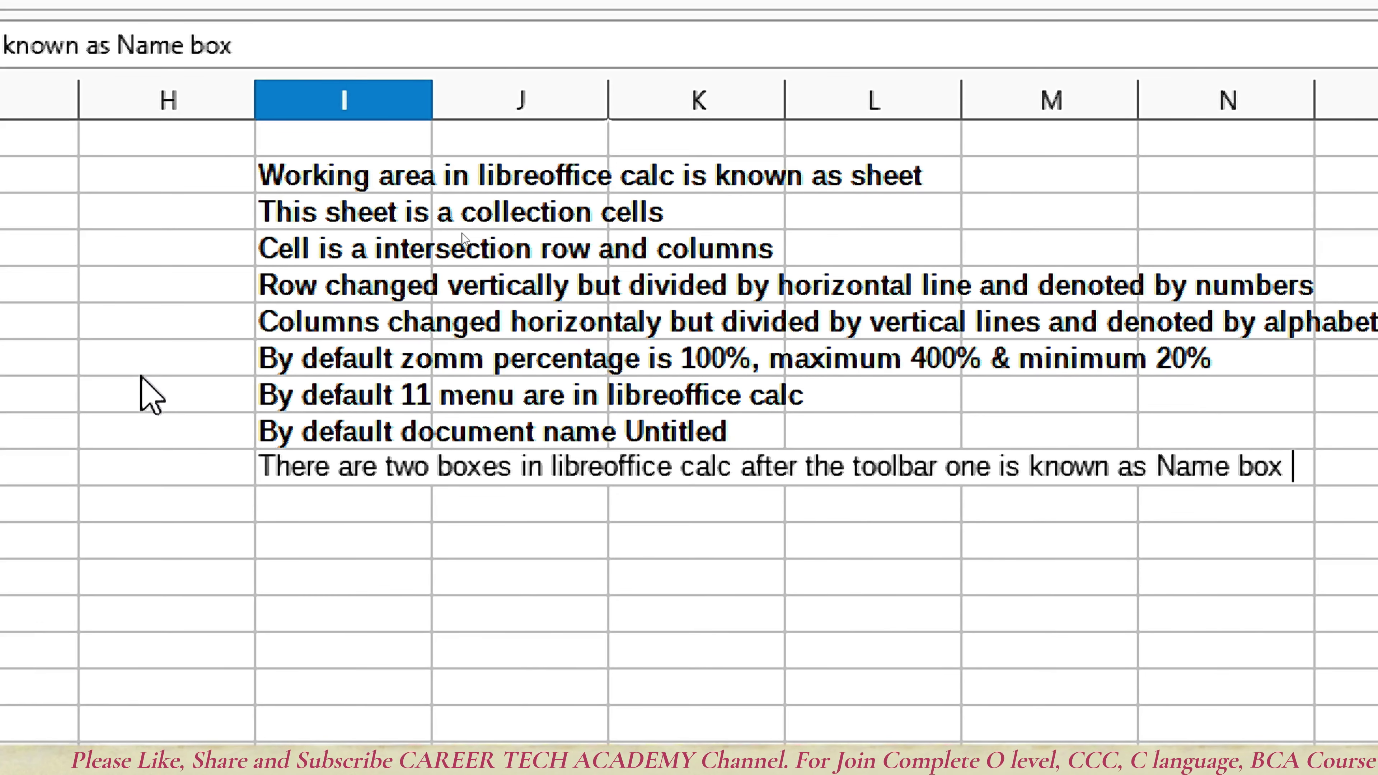
type("and ")
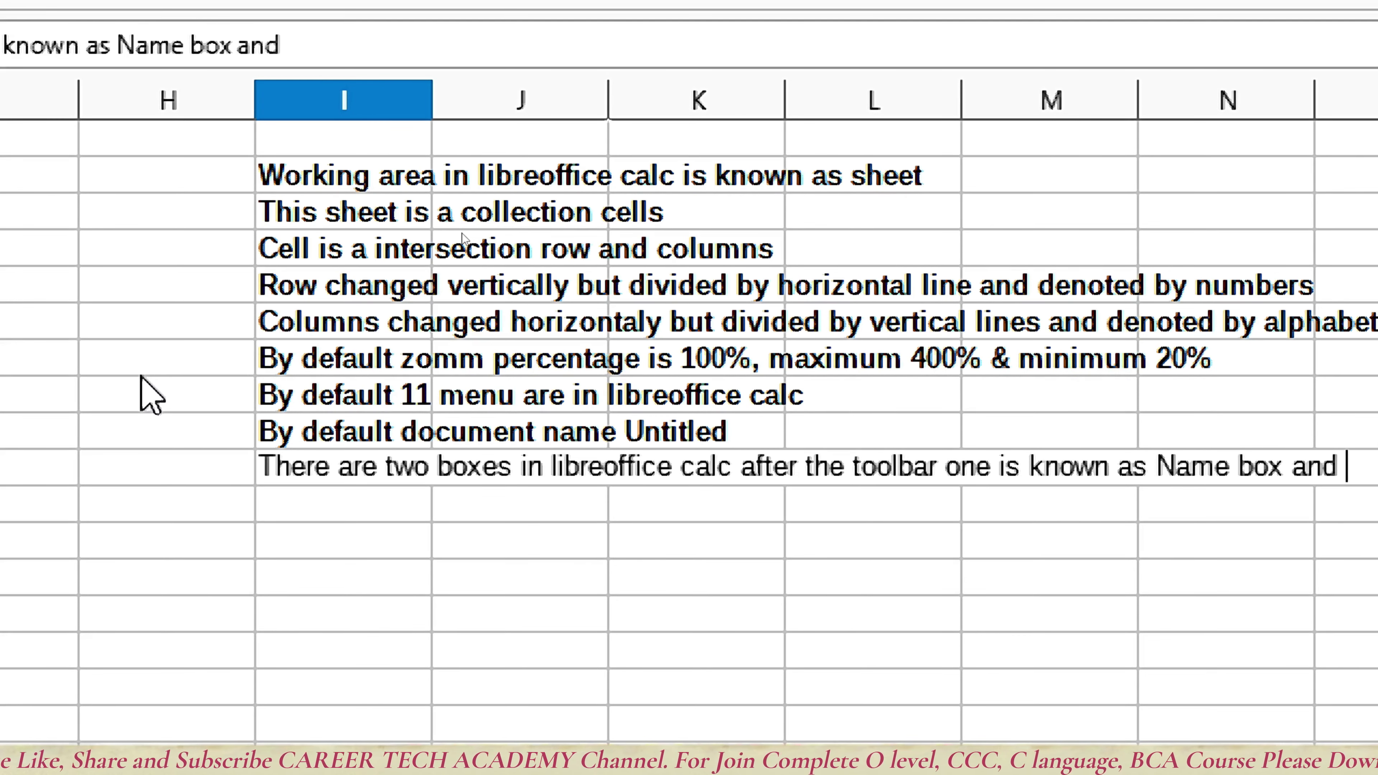
type("another is")
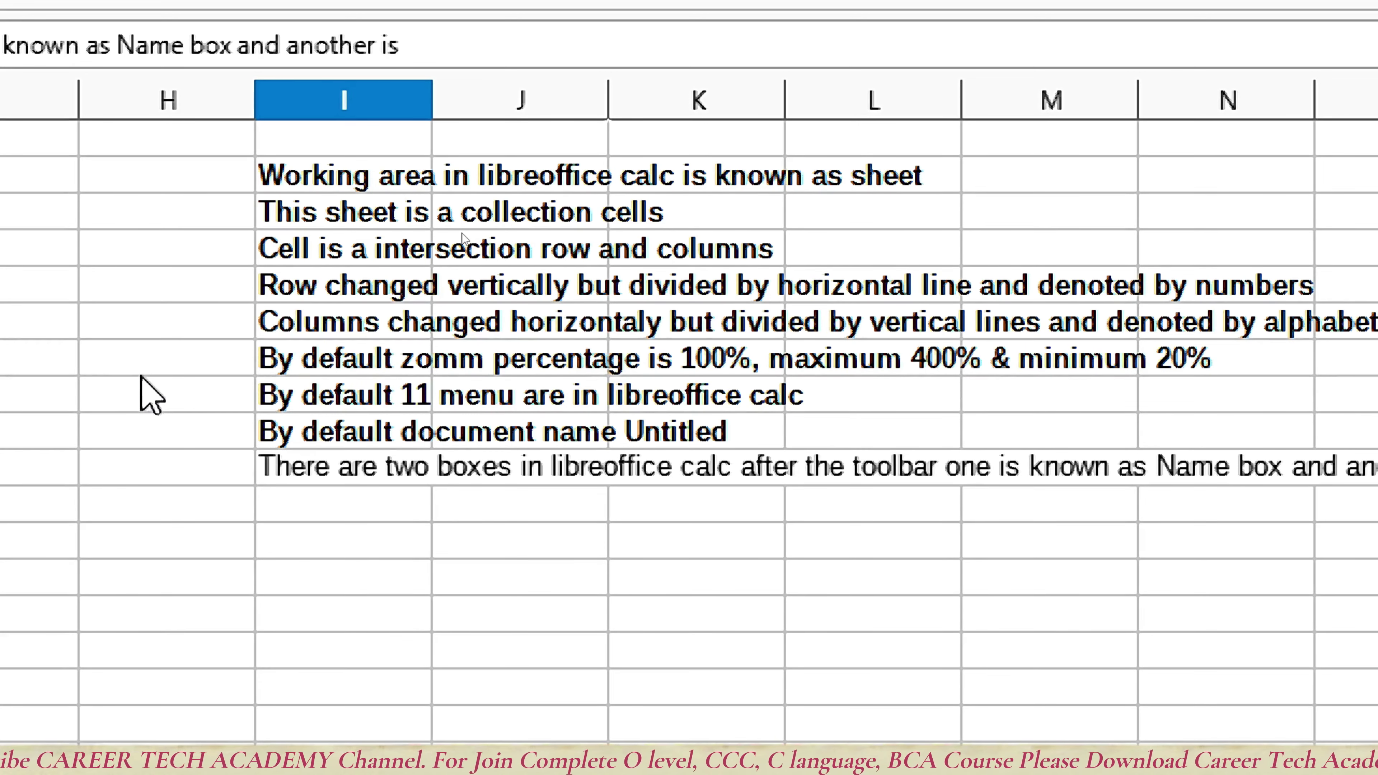
type(" known")
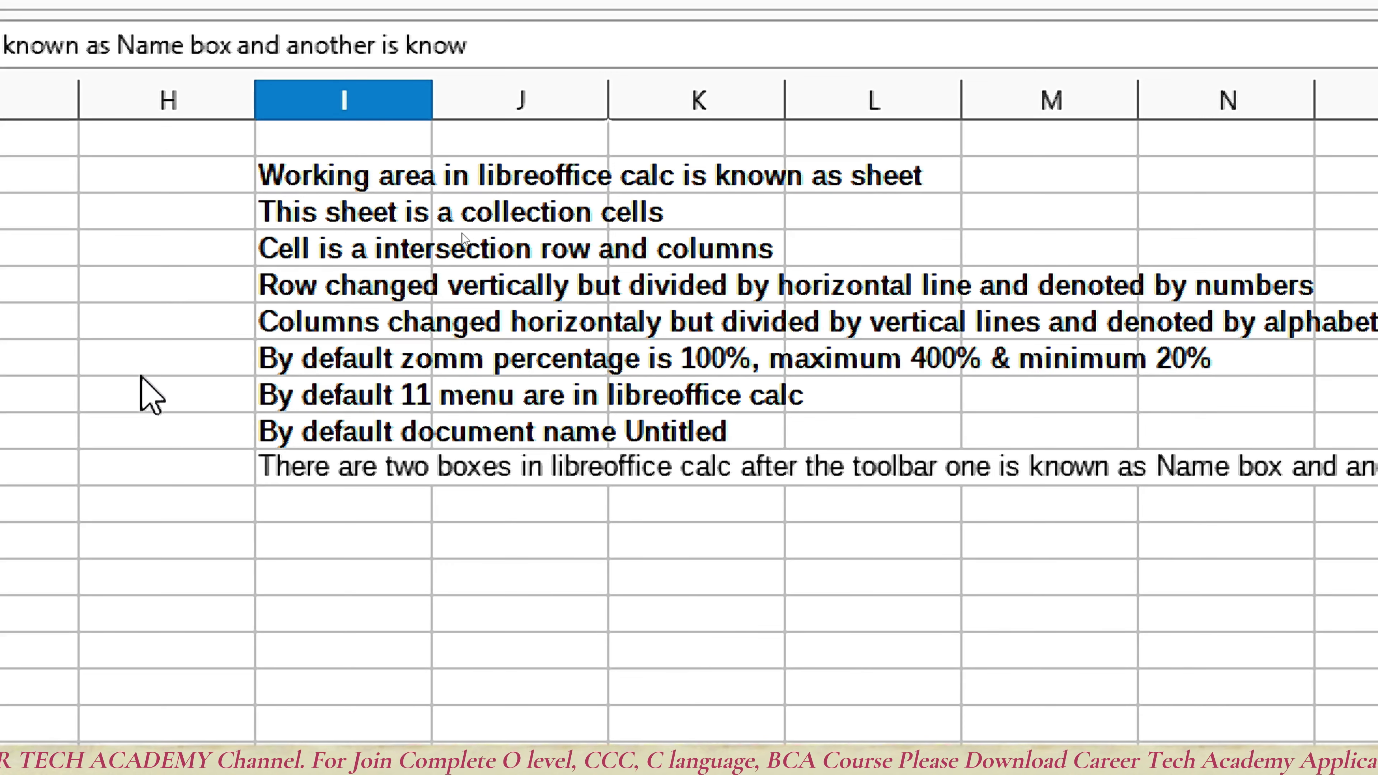
type(" as")
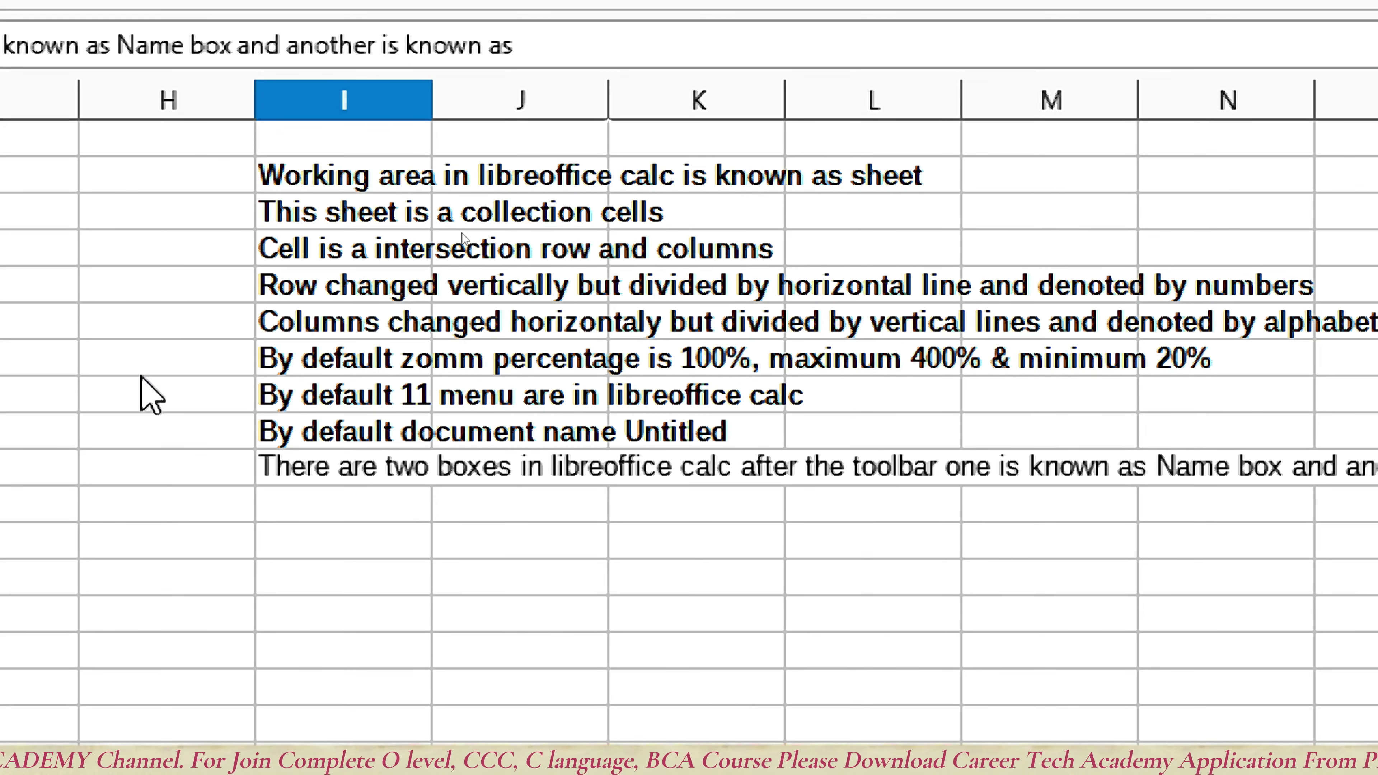
type(" F")
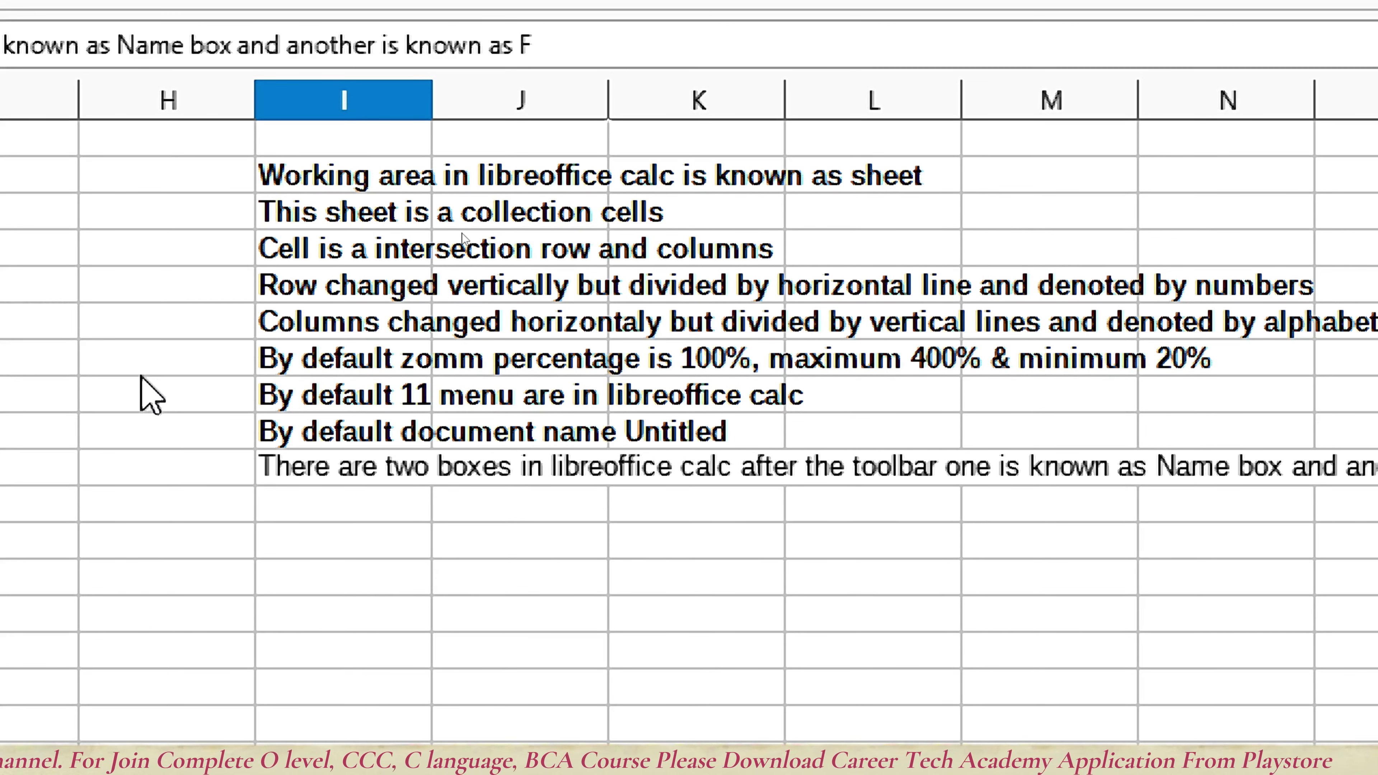
type("ormula")
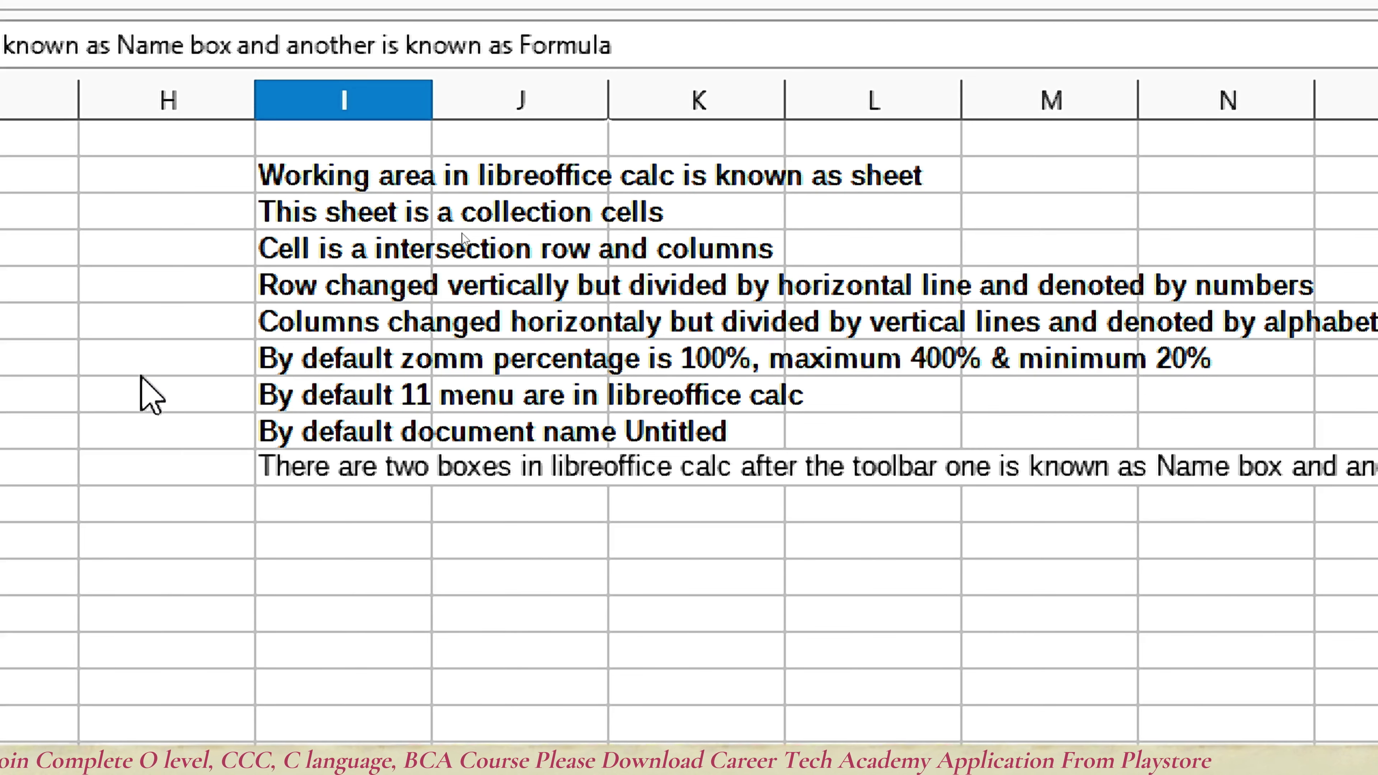
type(" Bar")
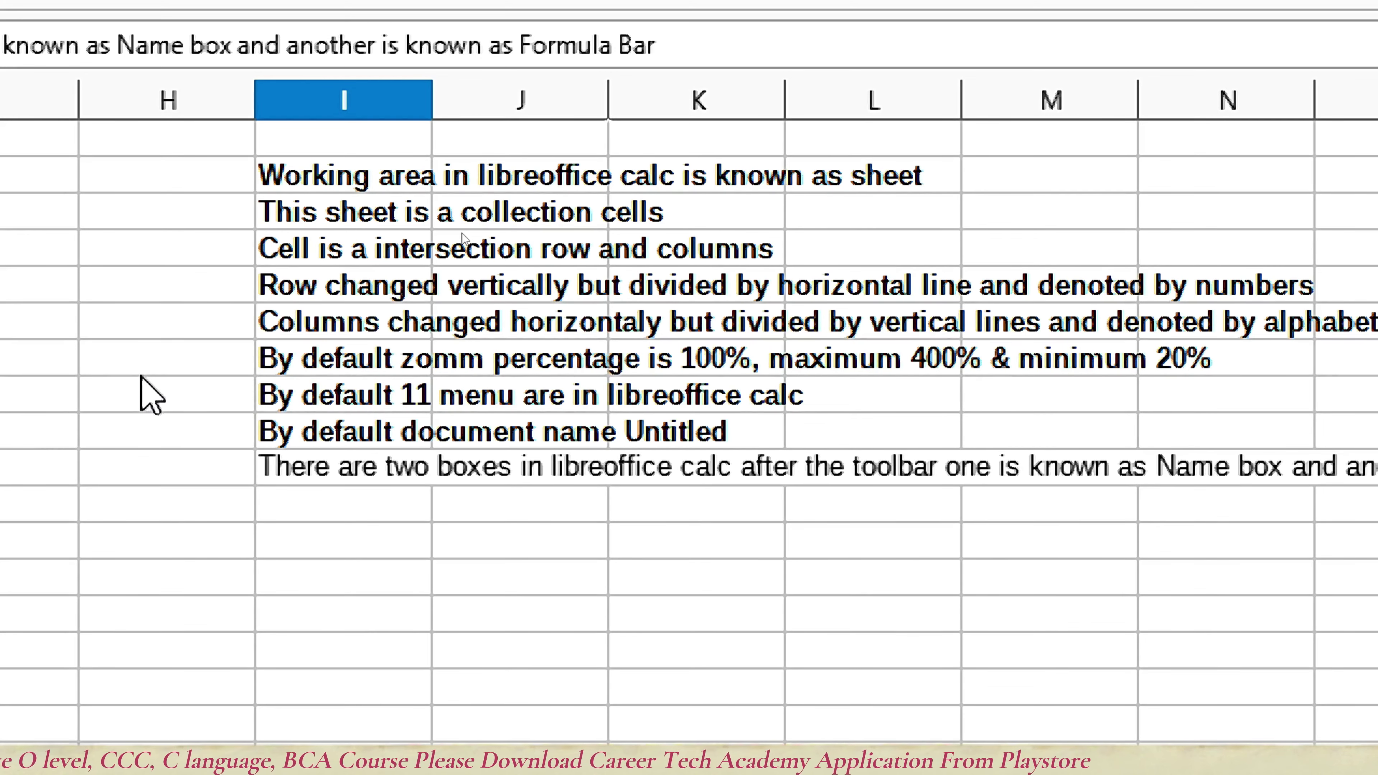
key("Return")
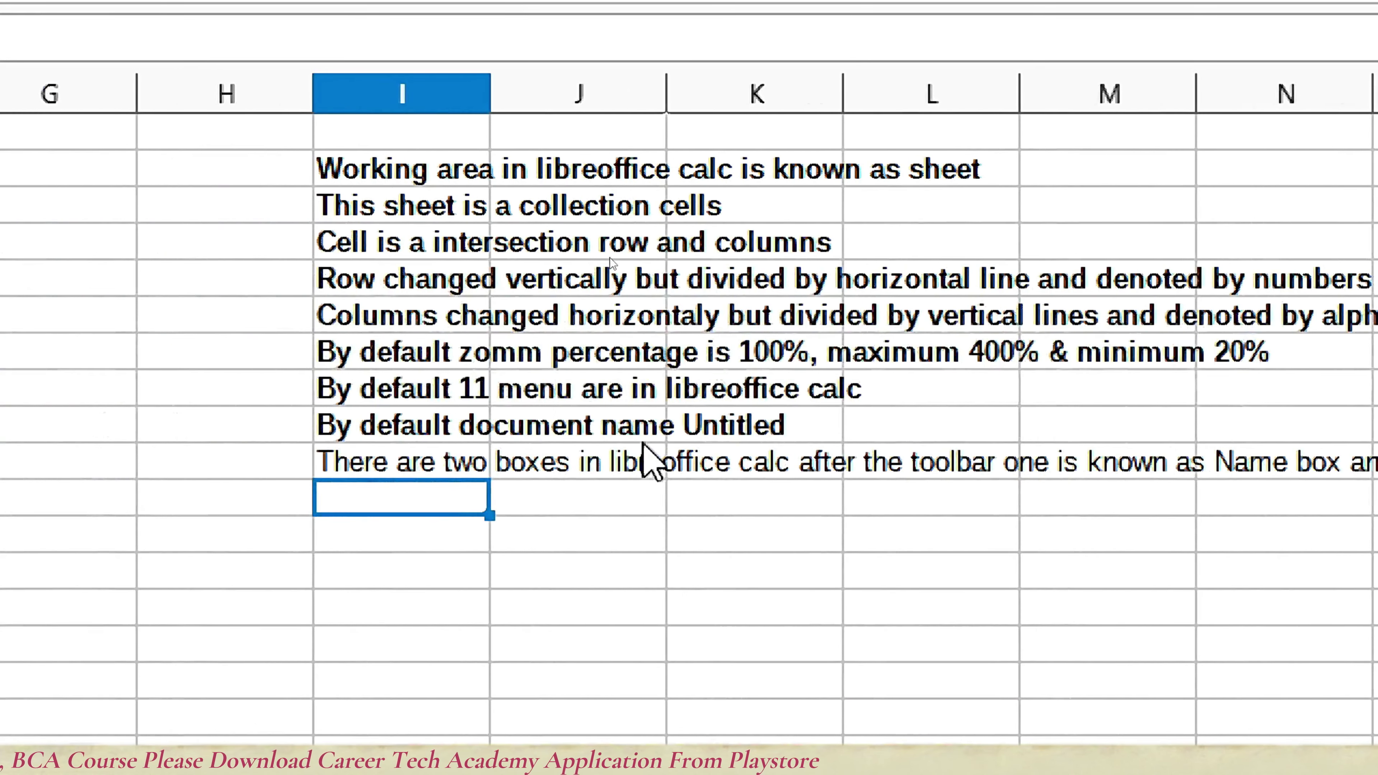
Make the boxes note in column I bold and change the second box's name at its end to "Input line".
left_click(424, 461)
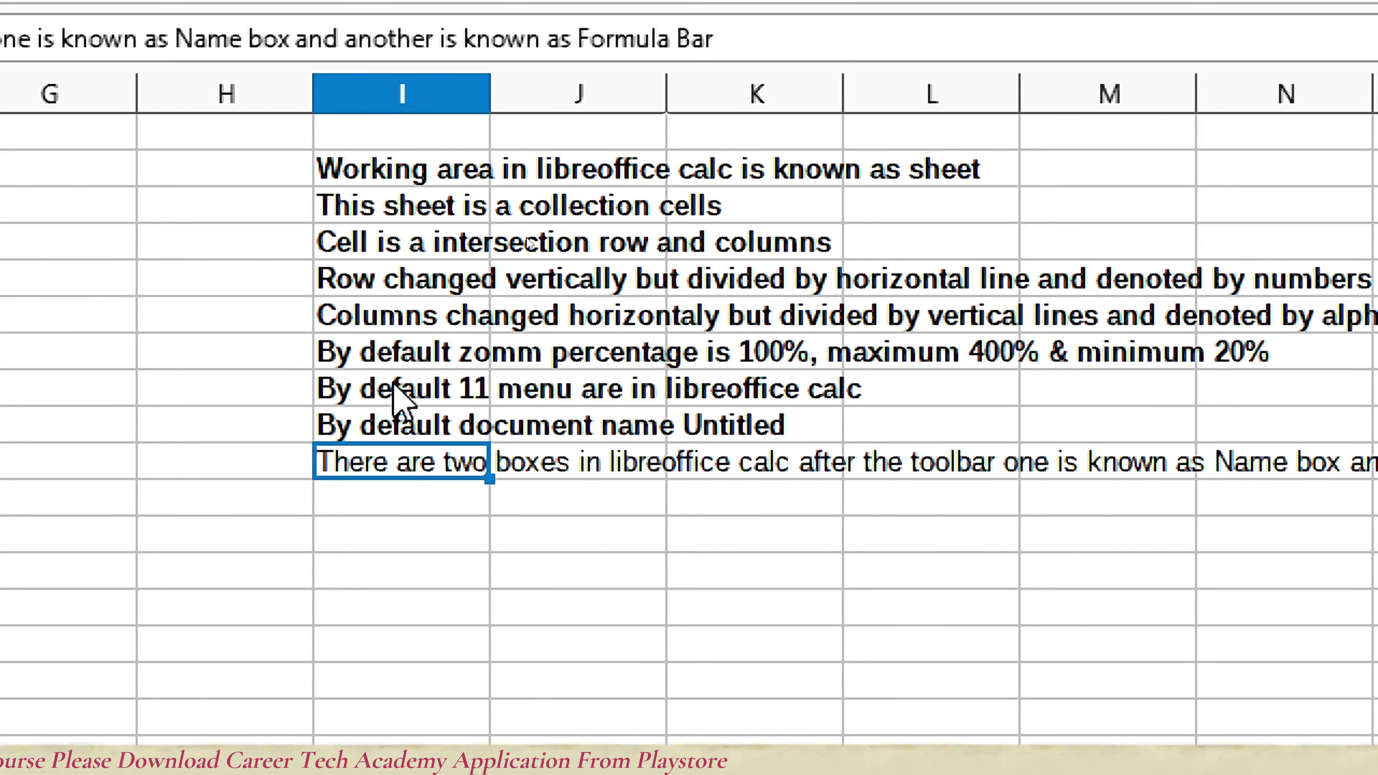
key("ctrl+b")
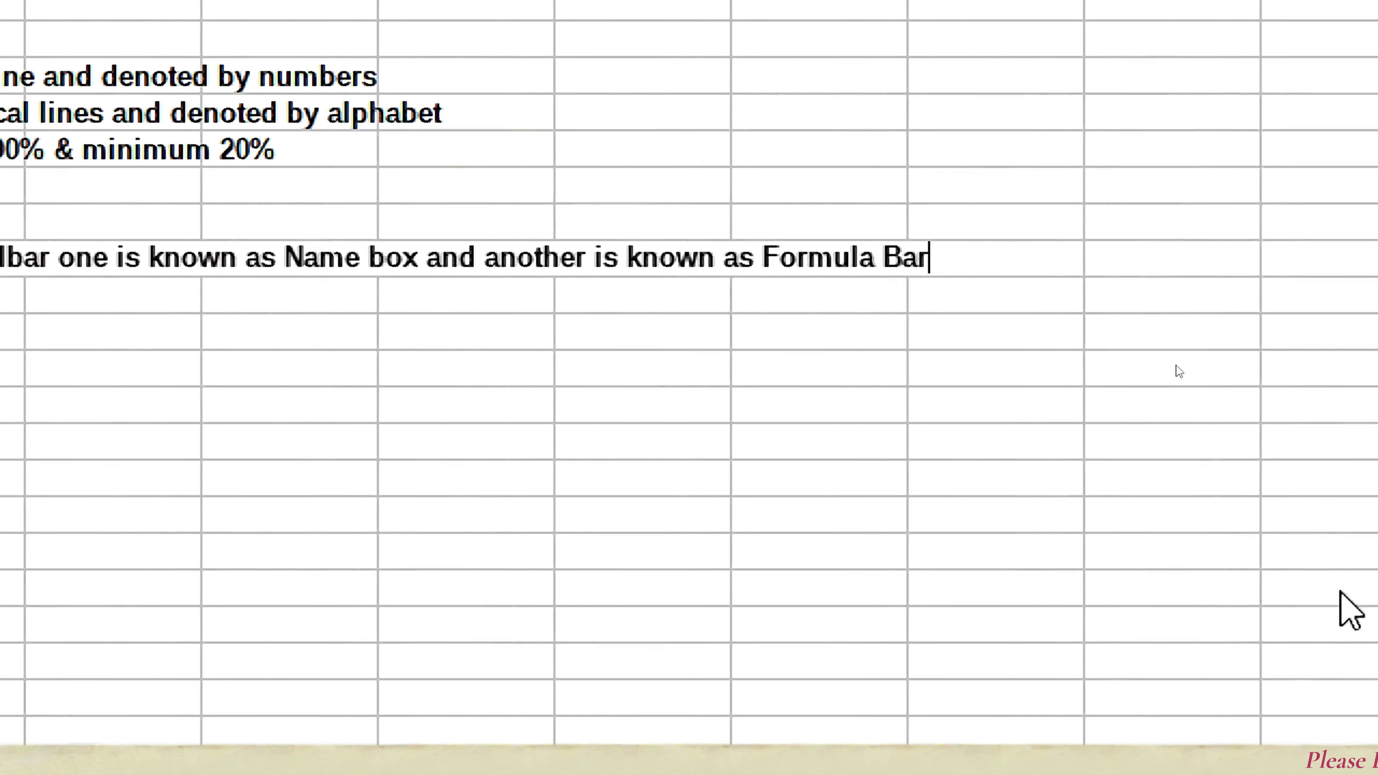
key("BackSpace")
key("BackSpace")
key("BackSpace")
key("BackSpace")
key("BackSpace")
key("BackSpace")
key("BackSpace")
key("BackSpace")
key("BackSpace")
key("BackSpace")
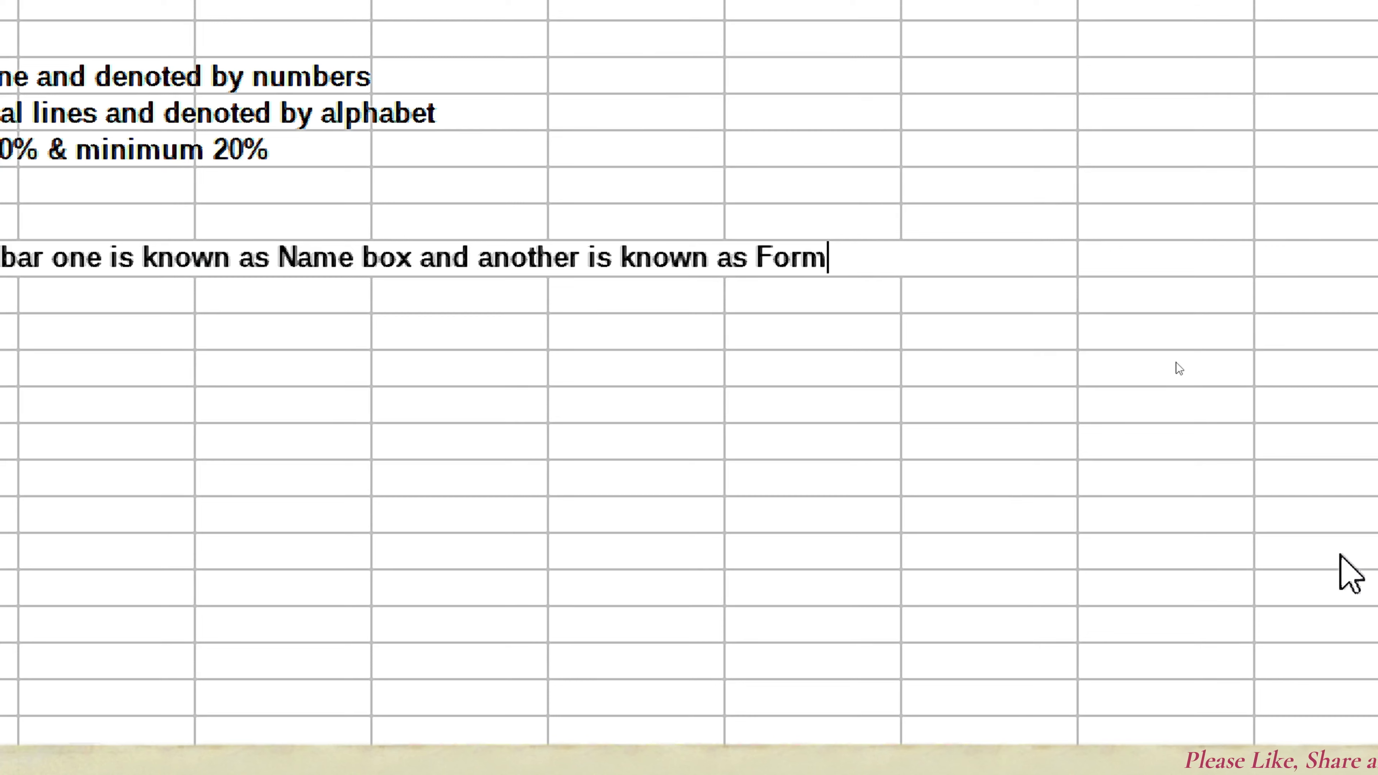
key("BackSpace")
type("I")
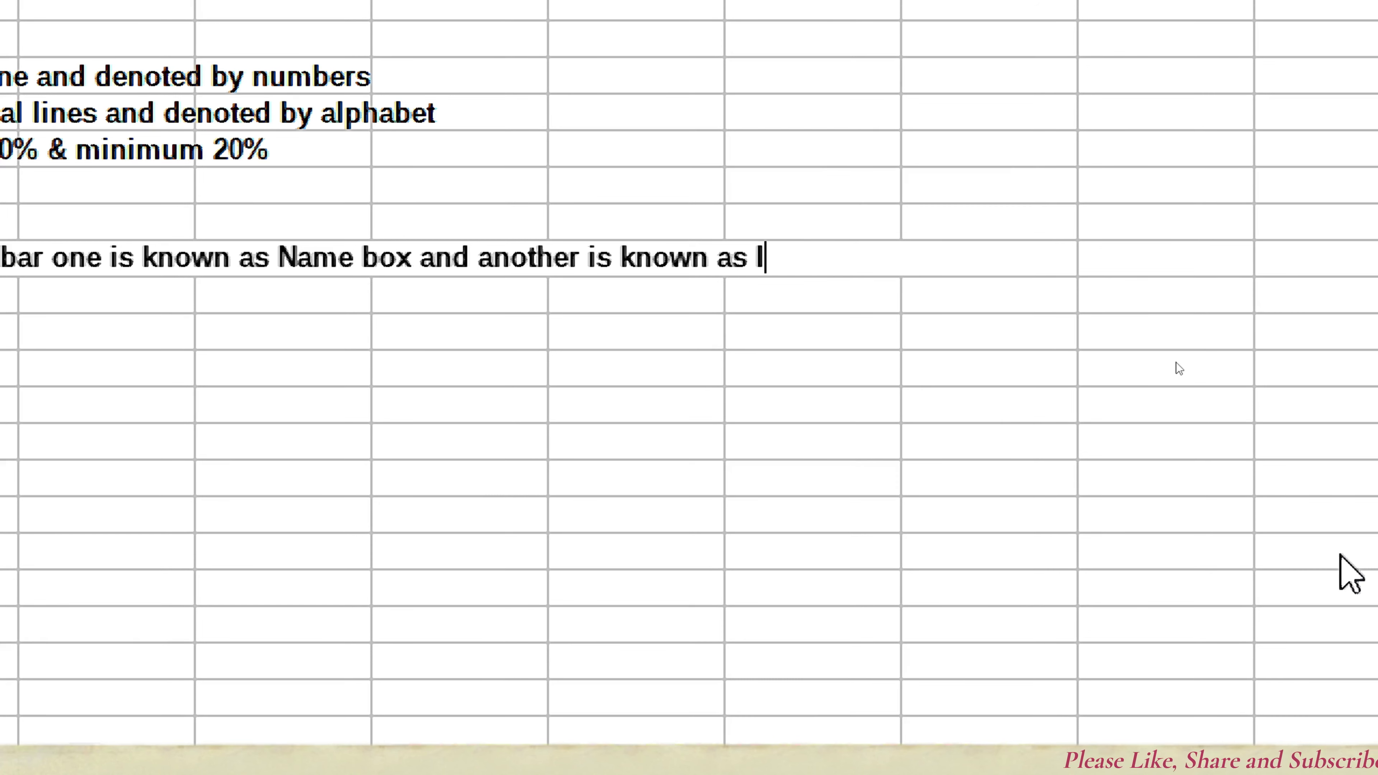
type("nput ;l")
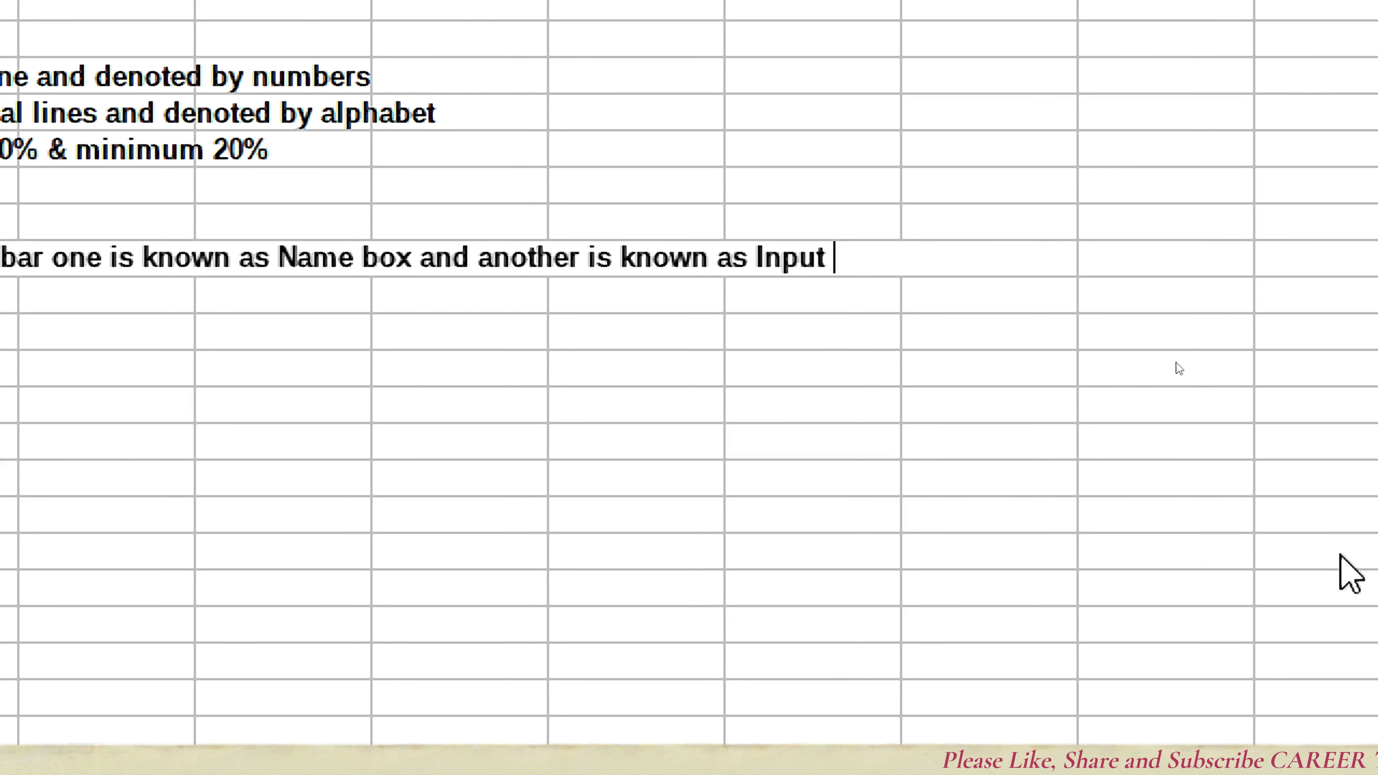
key("BackSpace")
key("BackSpace")
type("I")
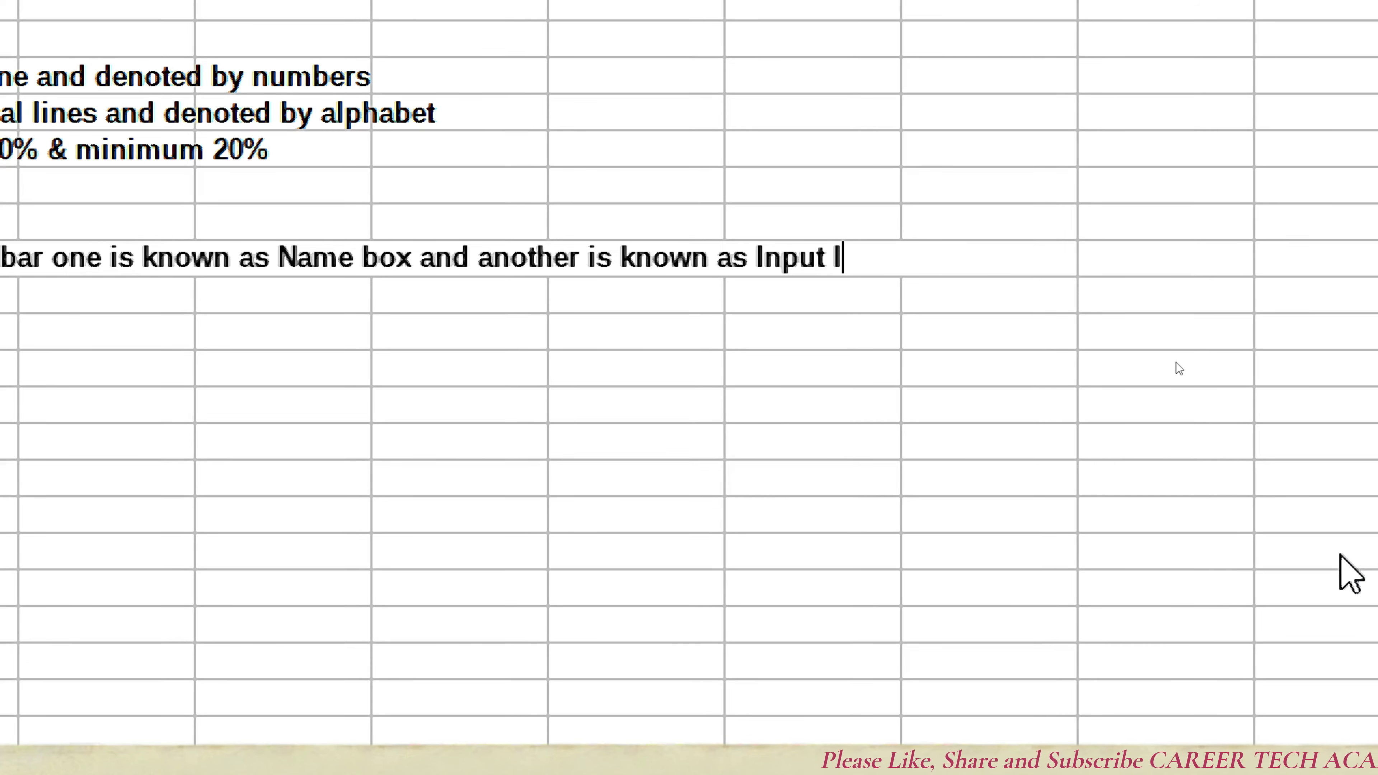
type("ine")
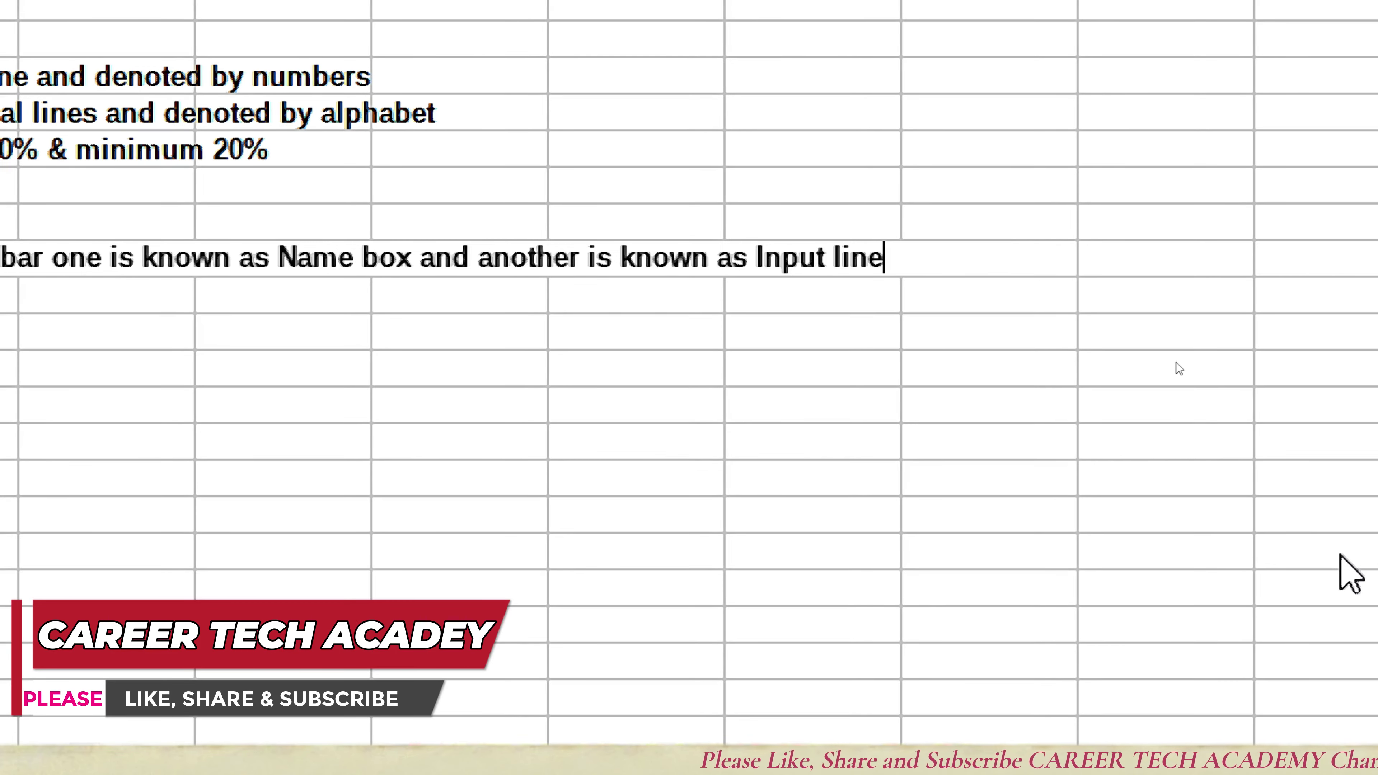
key("Return")
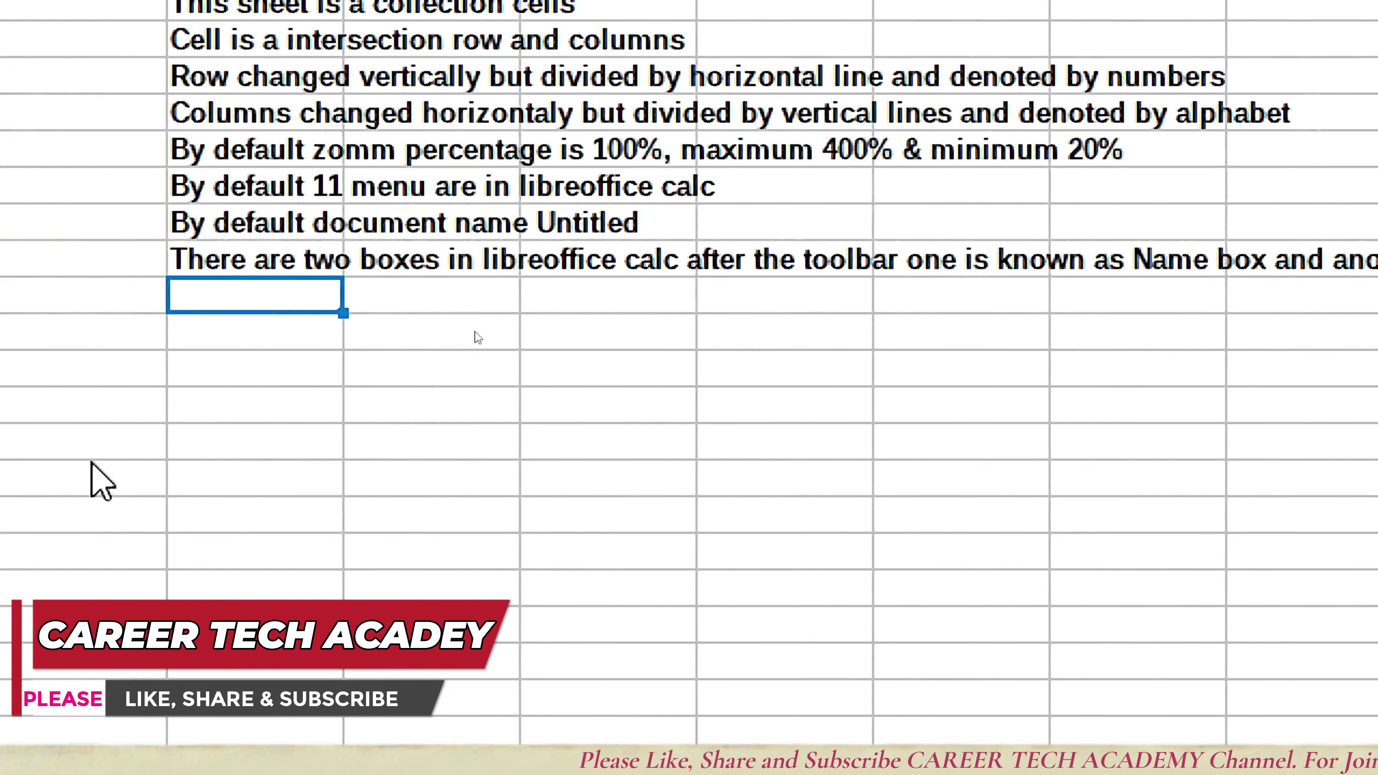
Enter the note "In calc every cell has their name" in column I, directly below the two boxes note.
type("I")
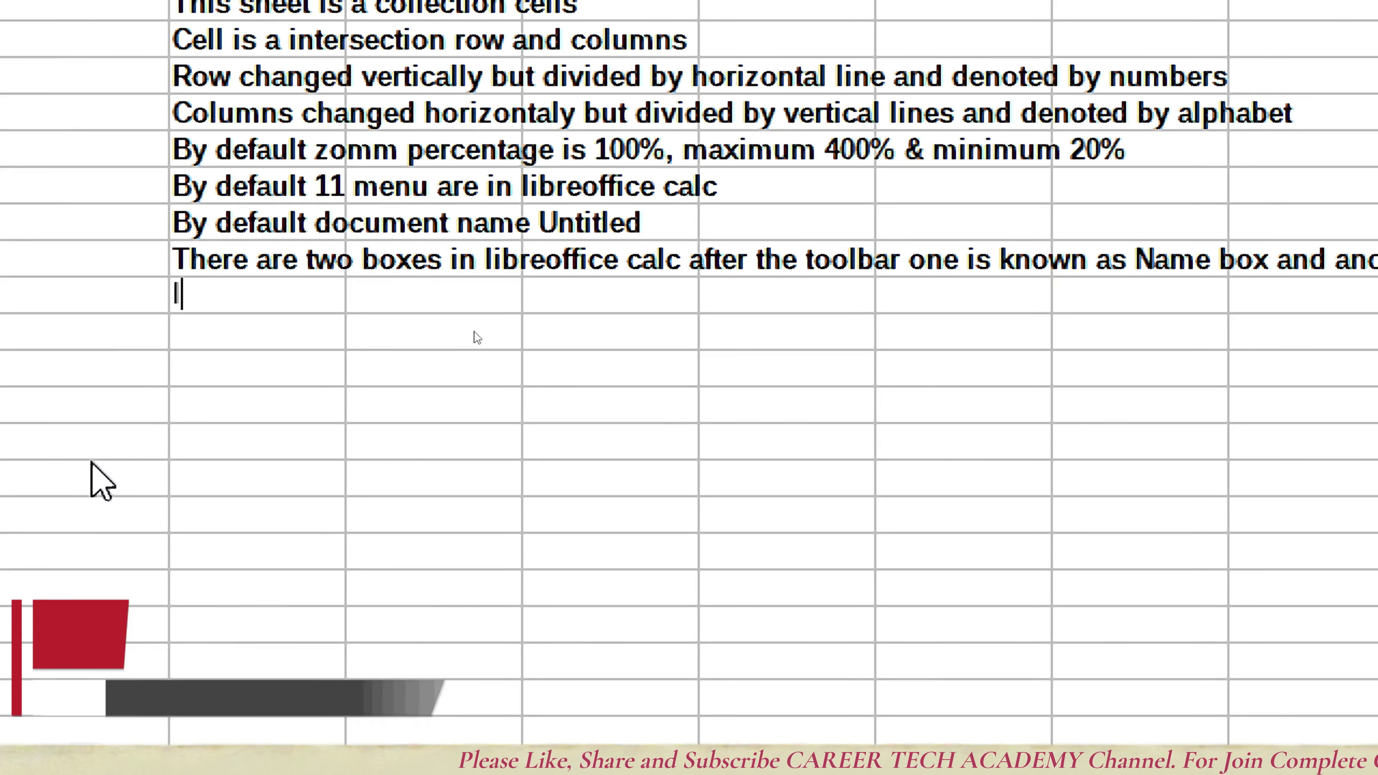
type("n calc ")
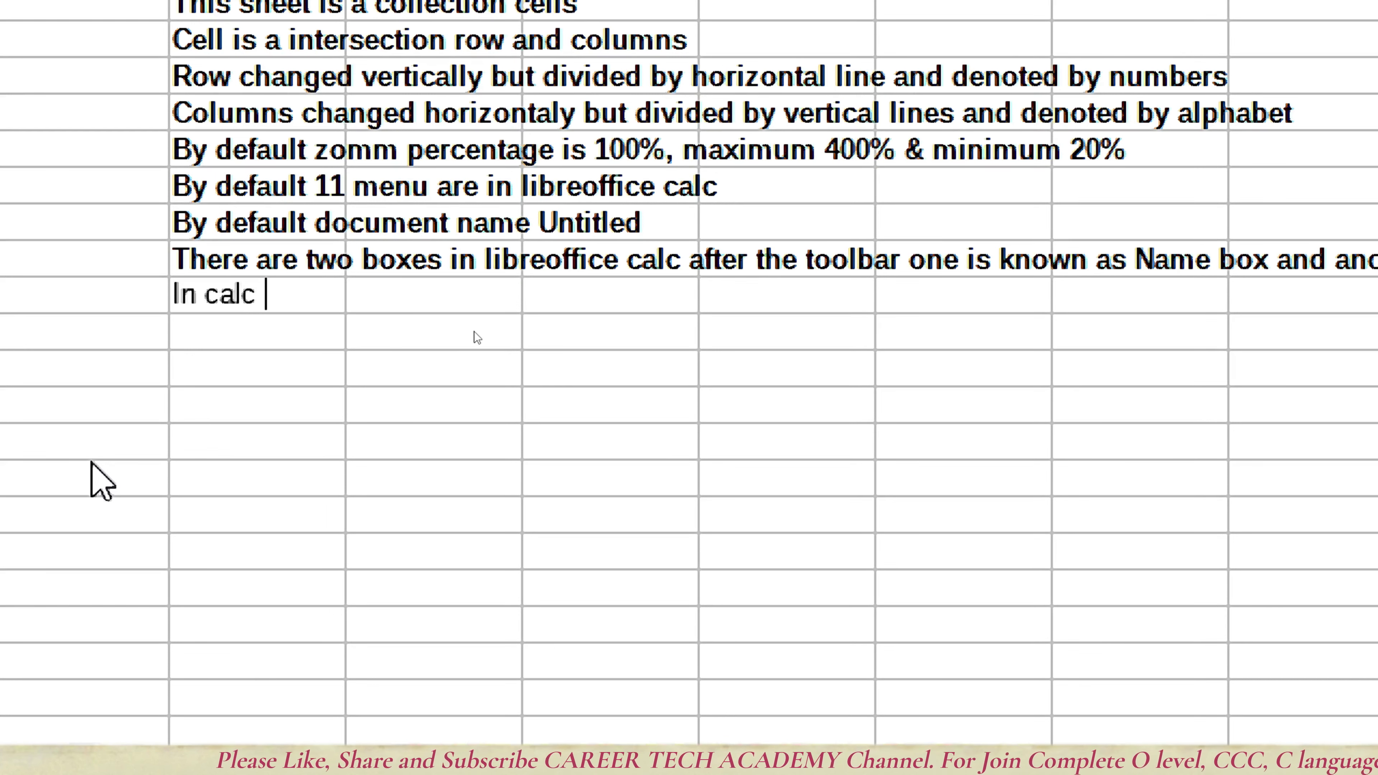
type("ever")
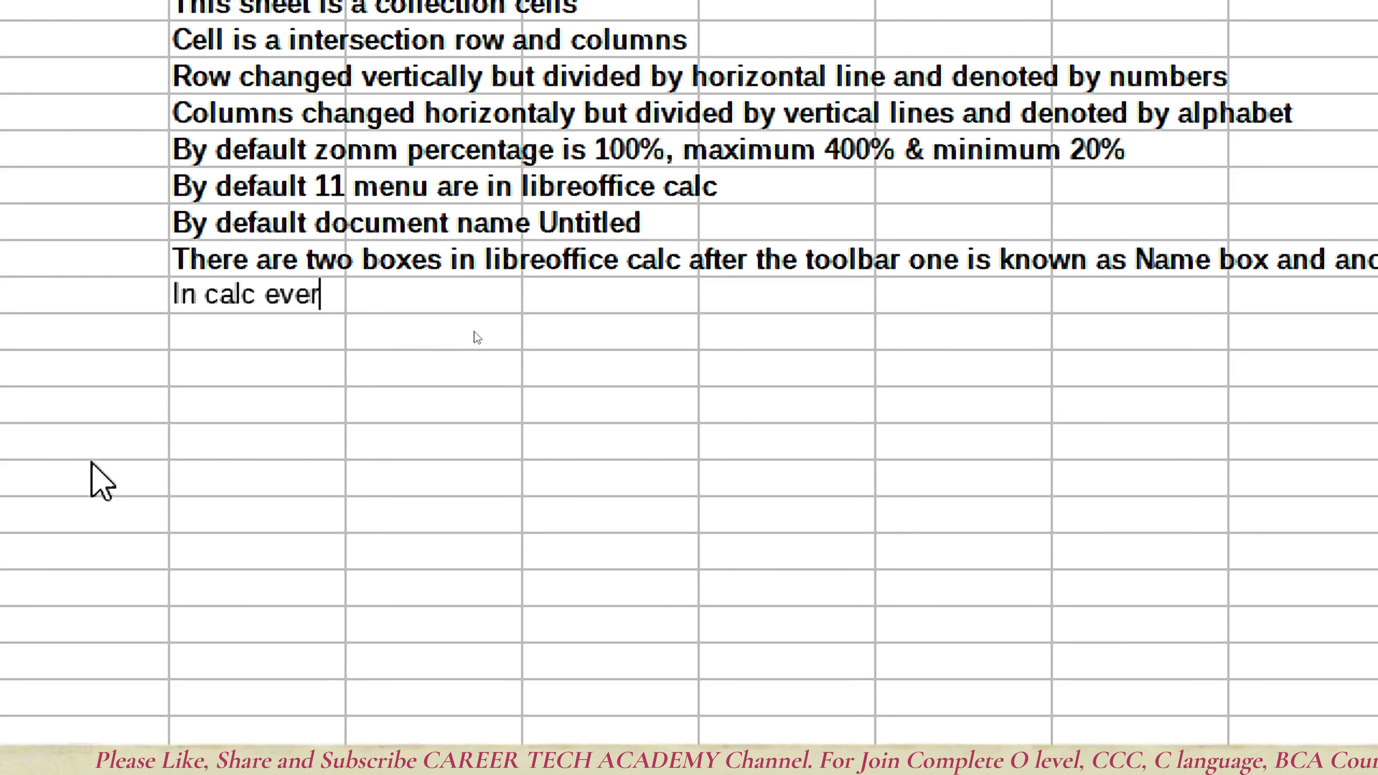
type("y cell ")
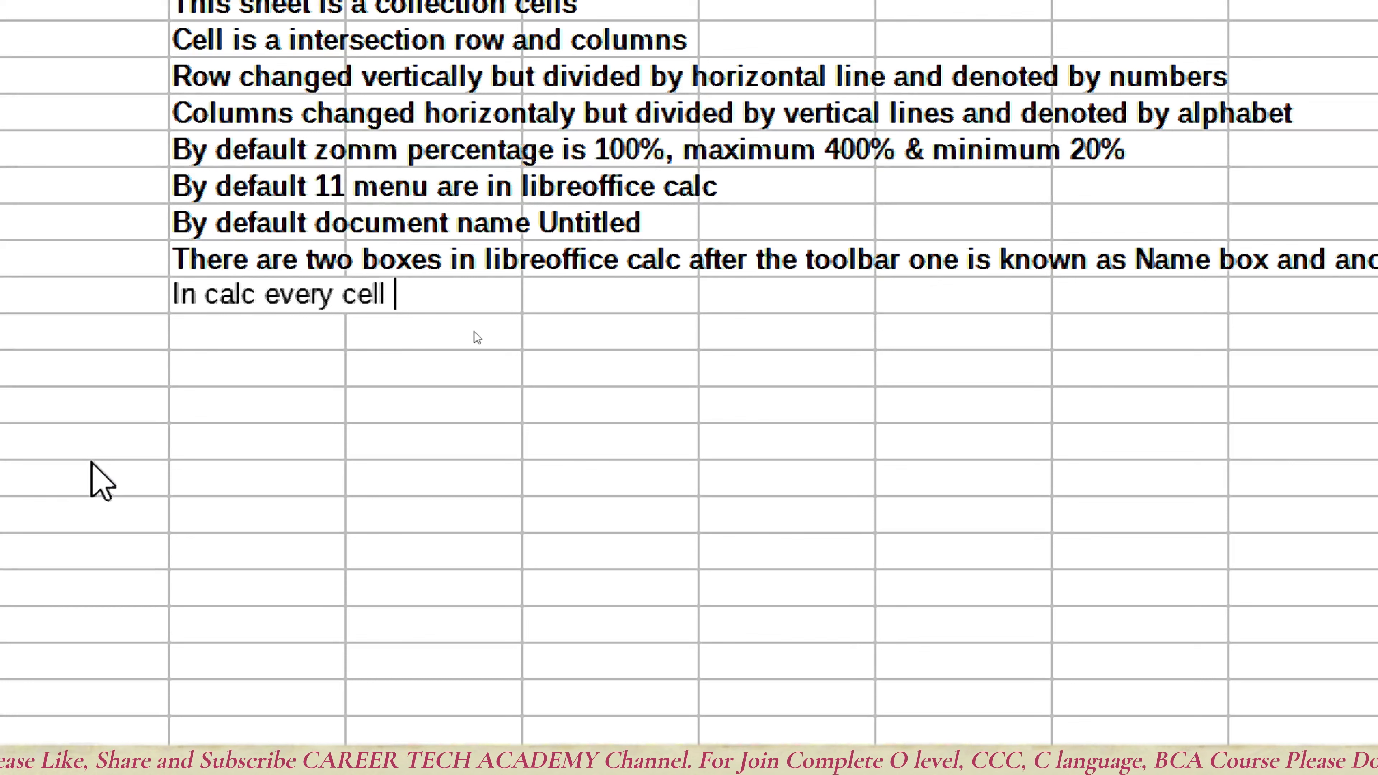
type("has t")
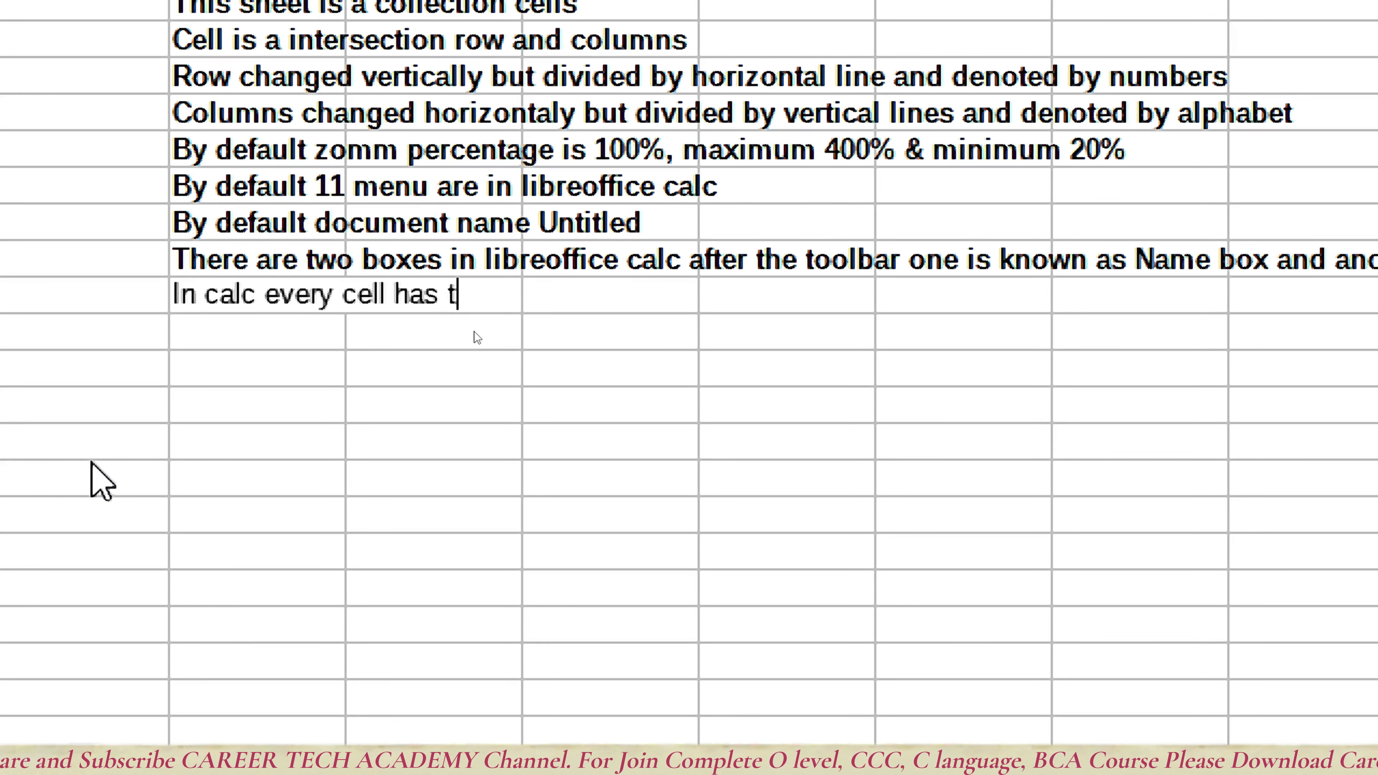
type("here")
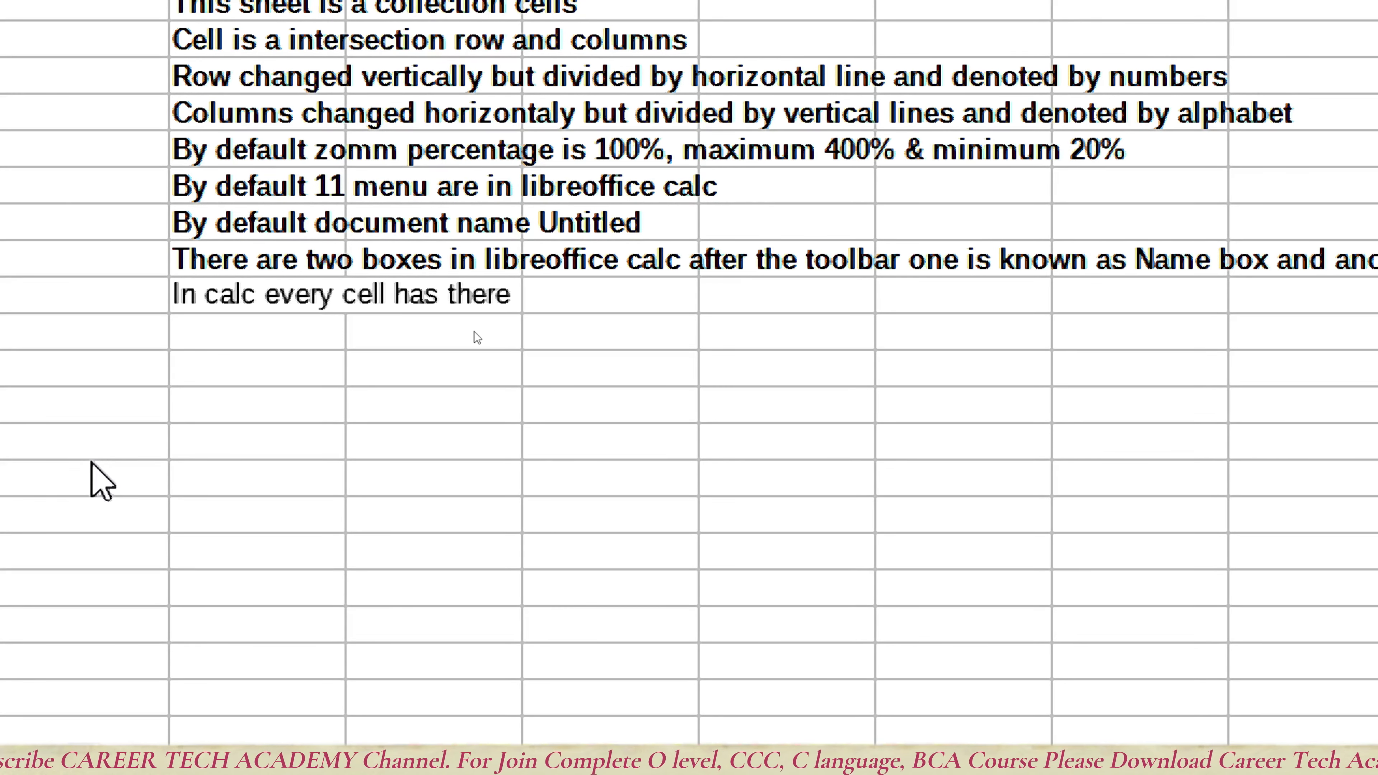
key("BackSpace")
key("BackSpace")
key("BackSpace")
key("BackSpace")
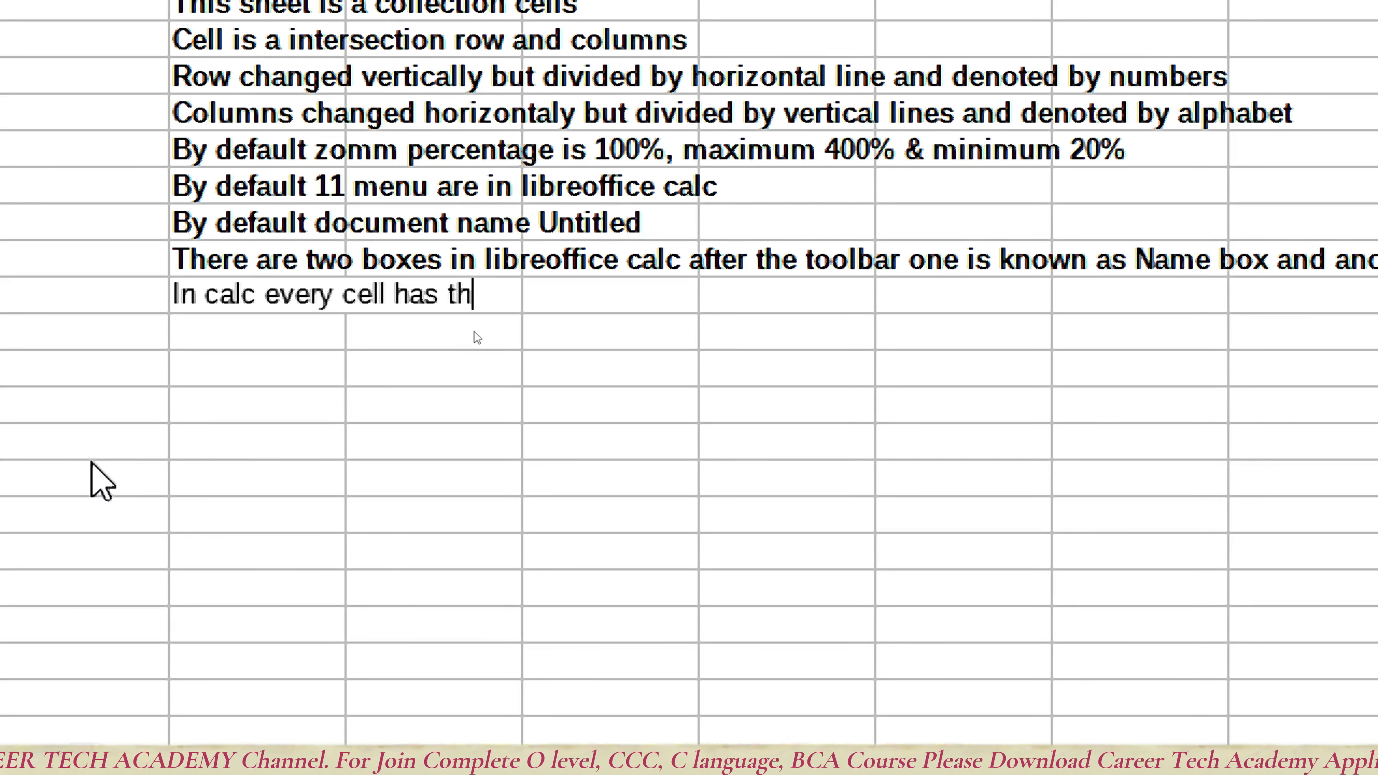
type("ri")
key("BackSpace")
key("BackSpace")
type("eir")
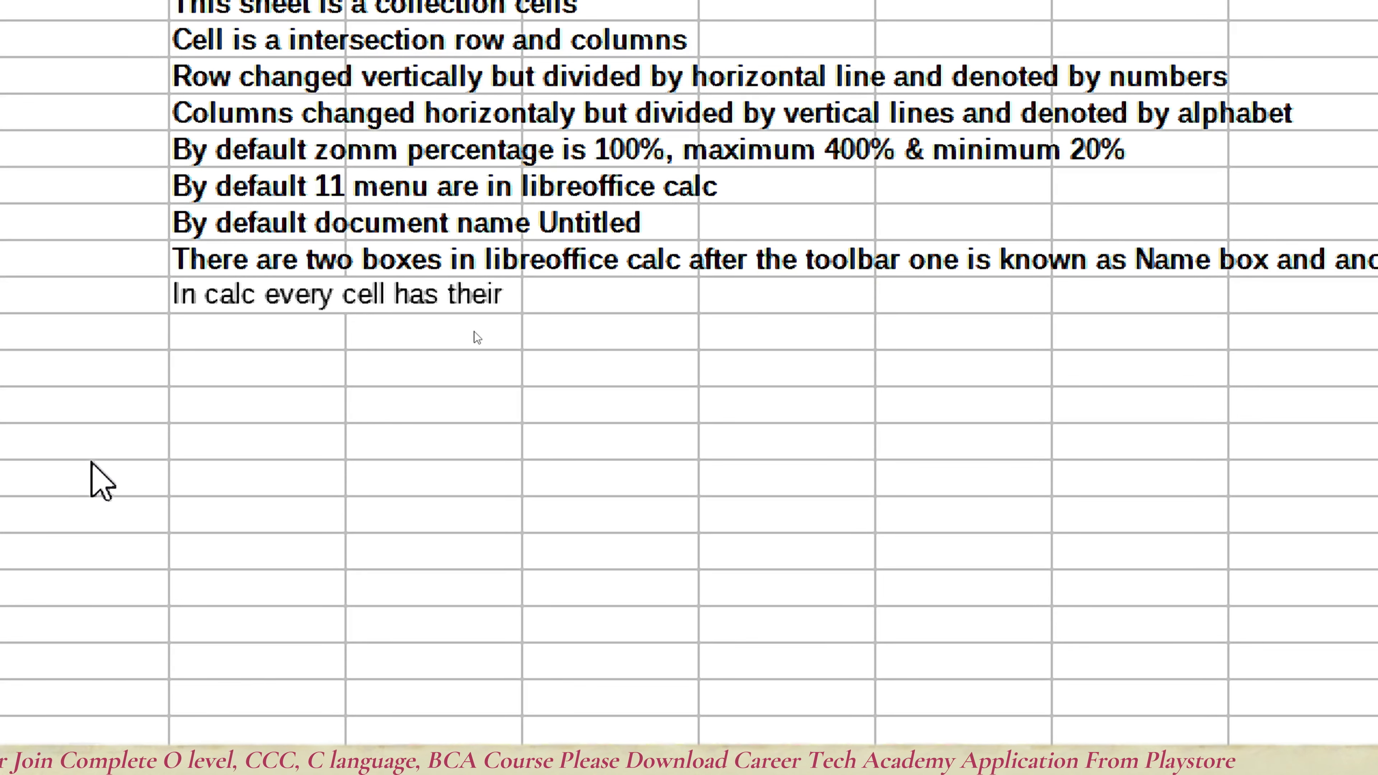
type(" nan")
key("BackSpace")
type("m")
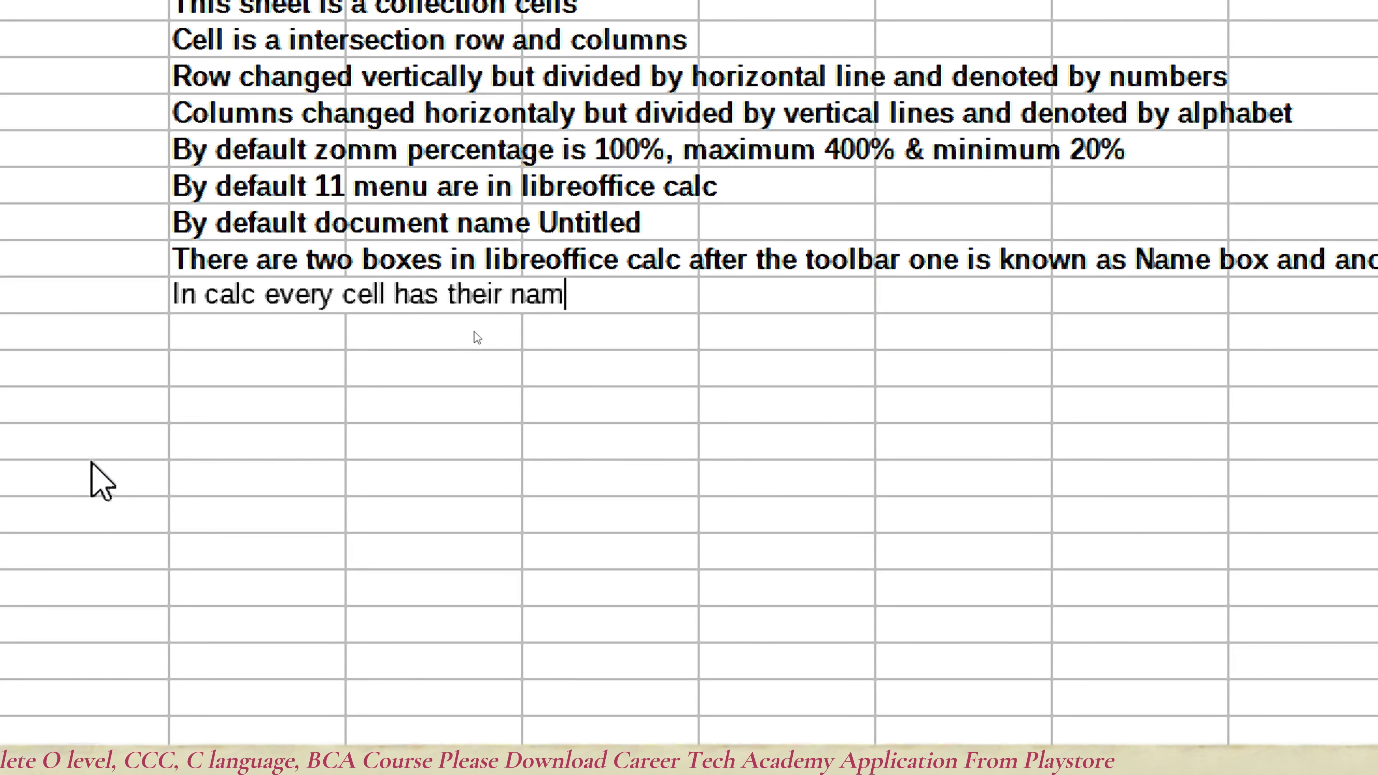
type("e")
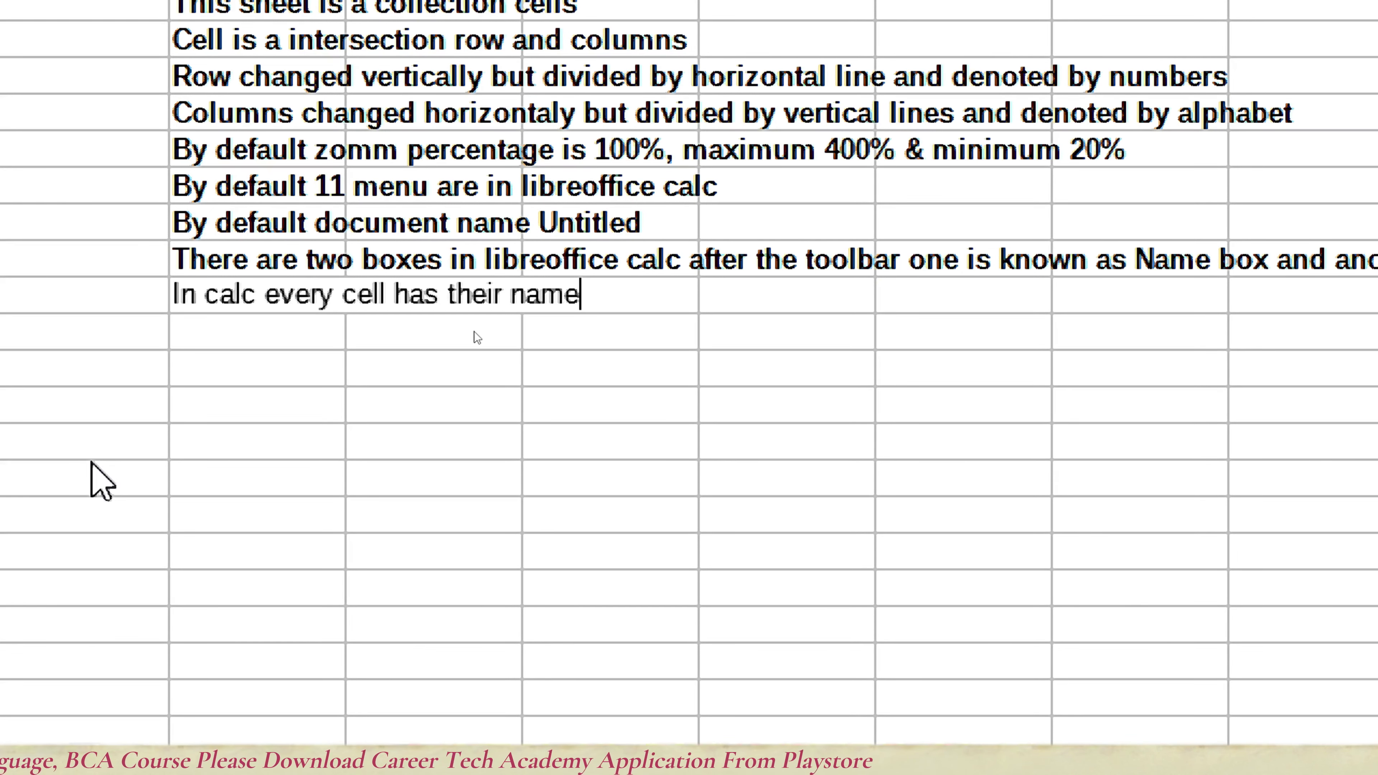
key("Return")
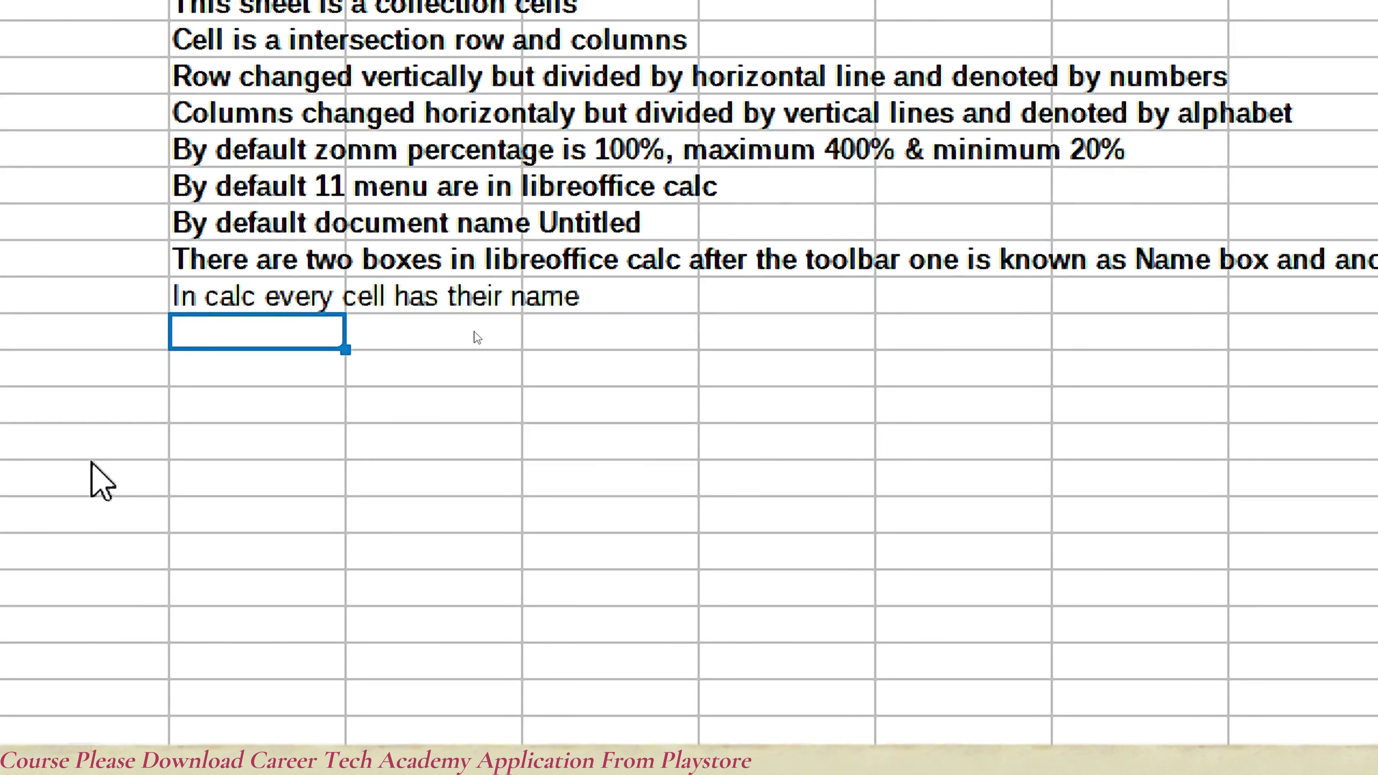
Begin the next note in column I, below the every cell line, with "Name of cell is a combination of Column and row".
type("Name o")
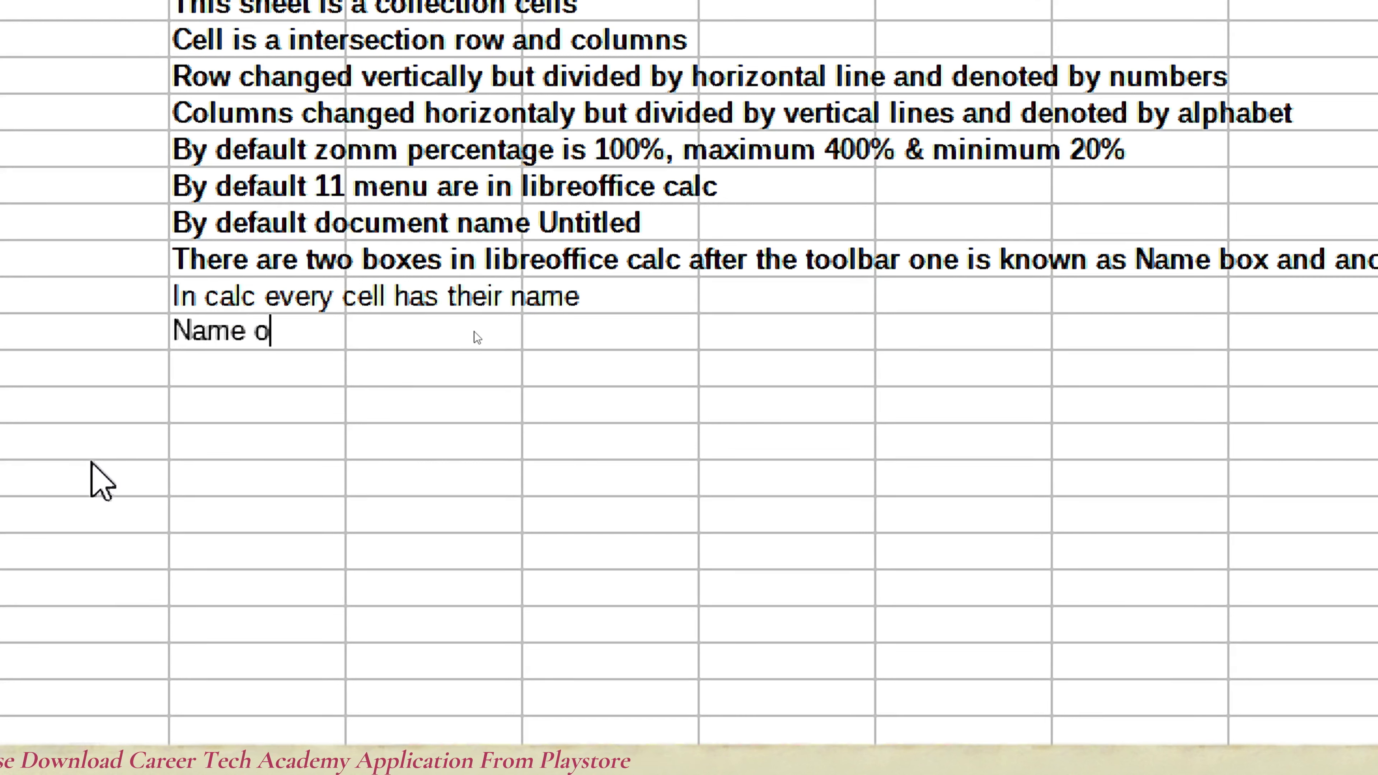
type("f cell is a ")
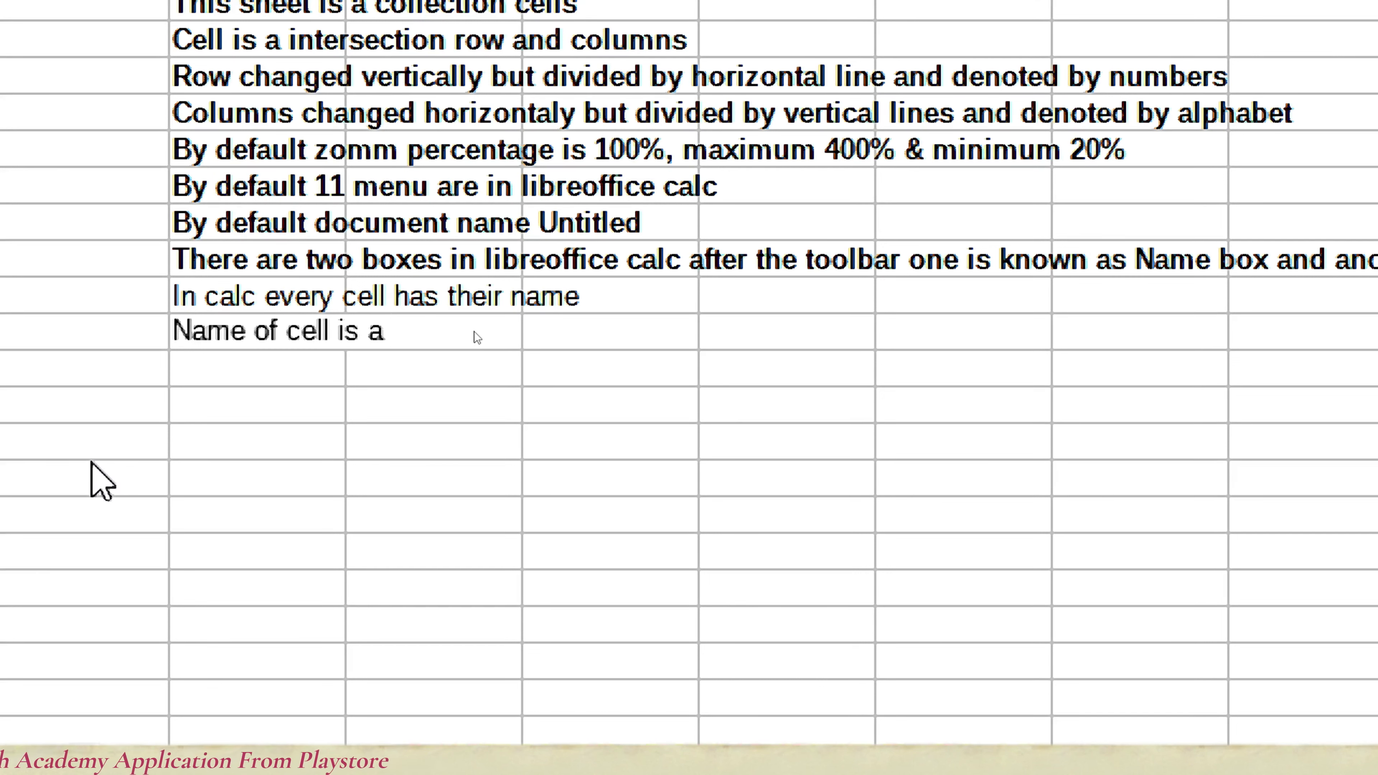
type("com")
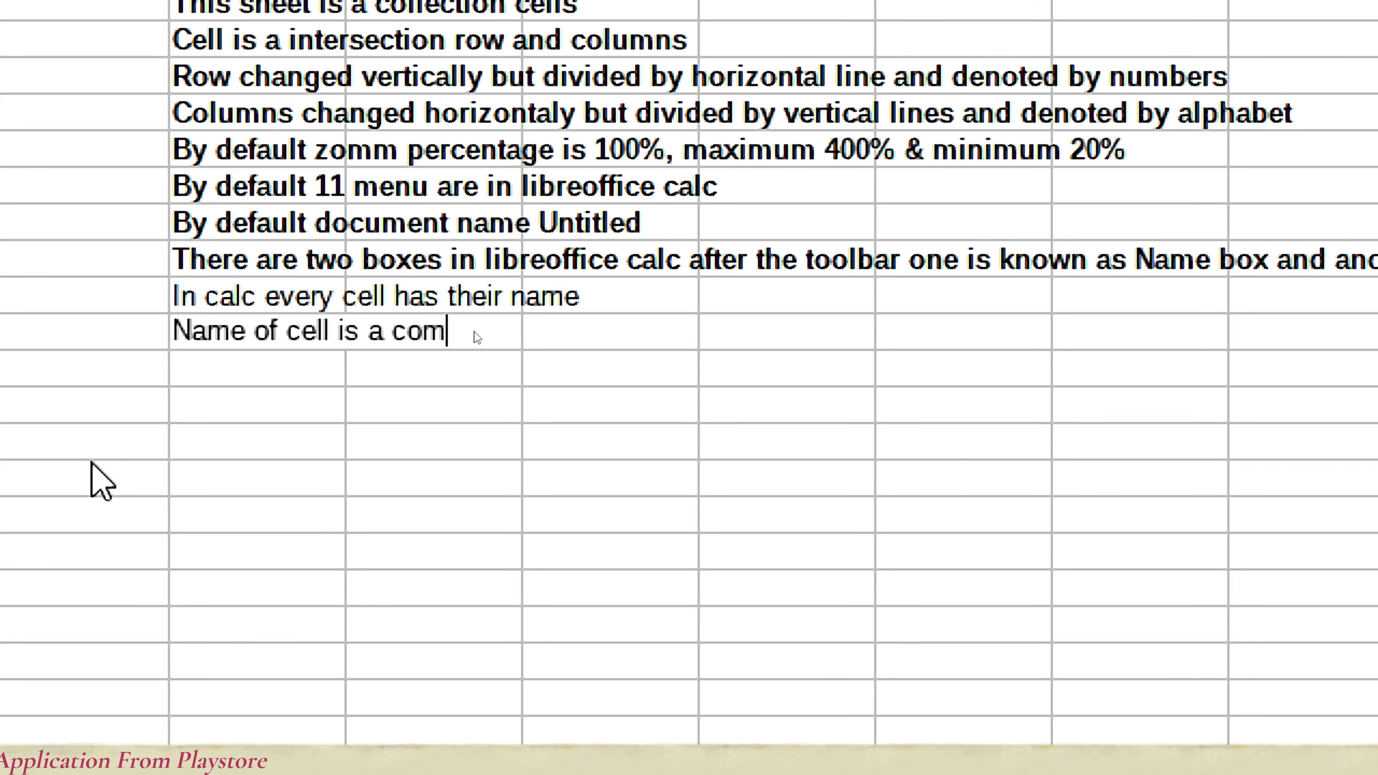
type("bination of ")
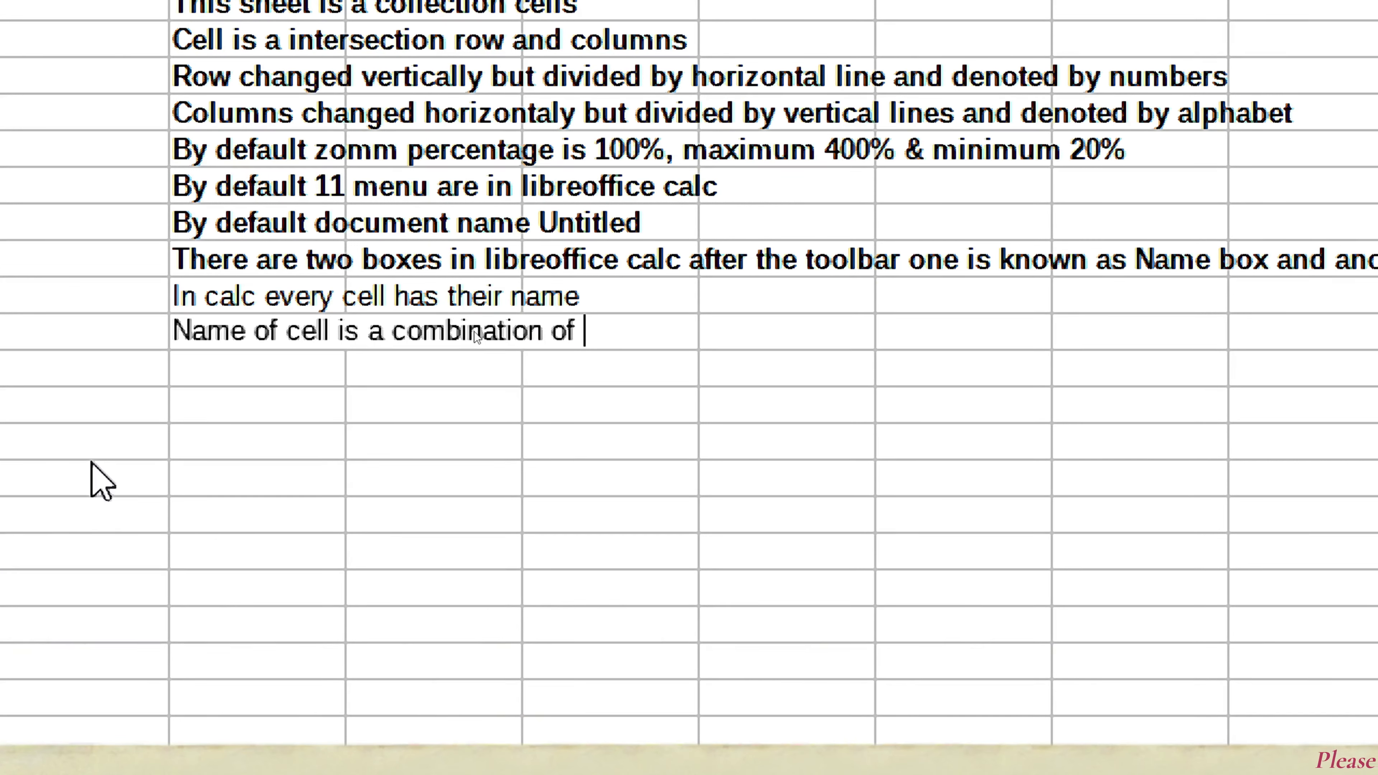
type("Column")
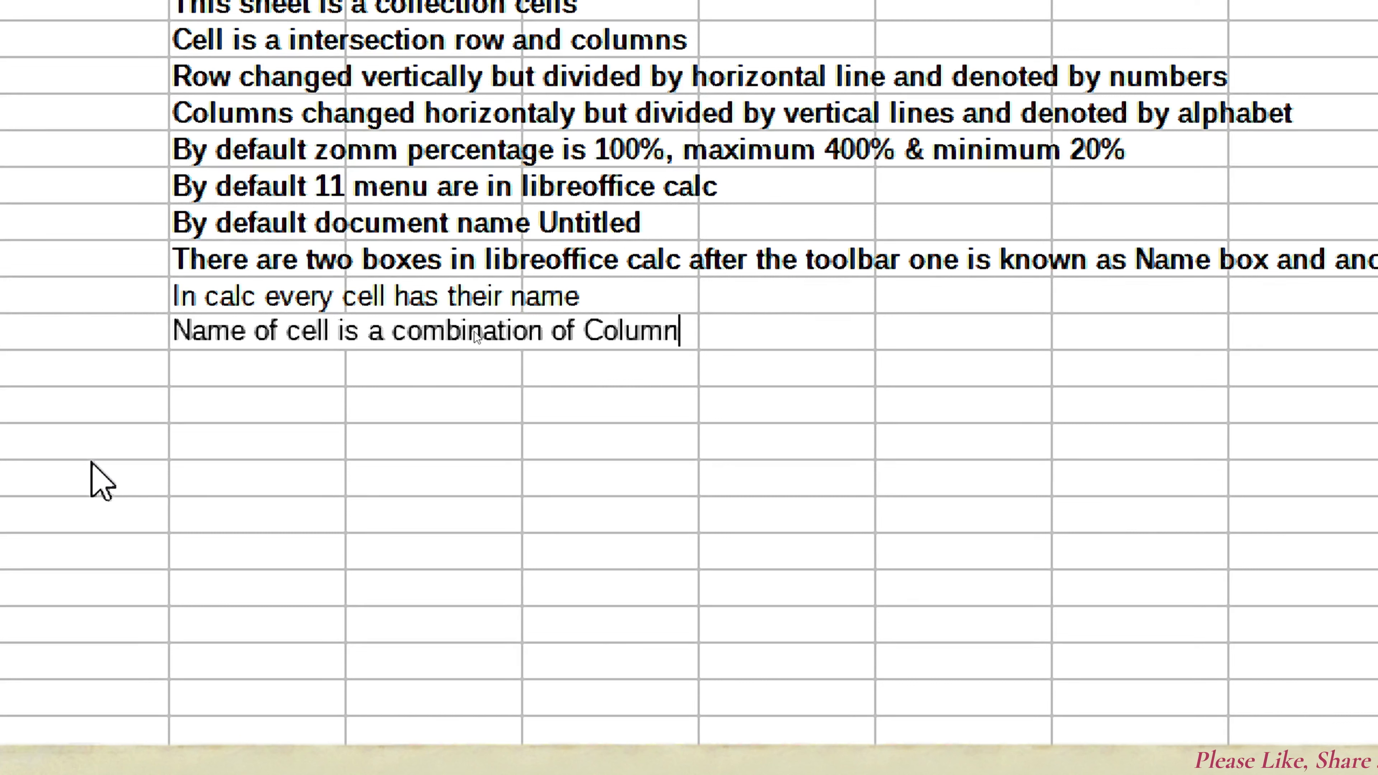
type(" and row")
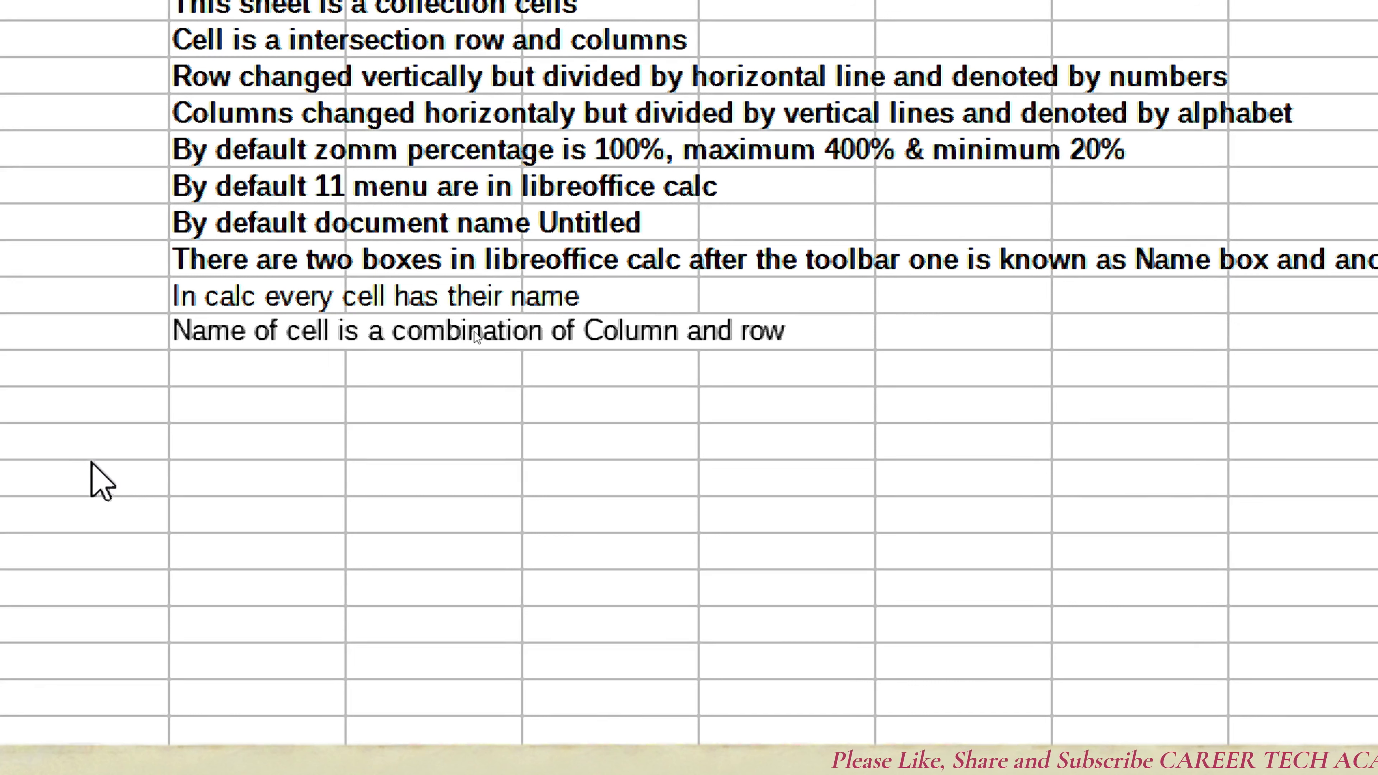
Continue the cell name note with "for example A1,".
type(" fotr ex")
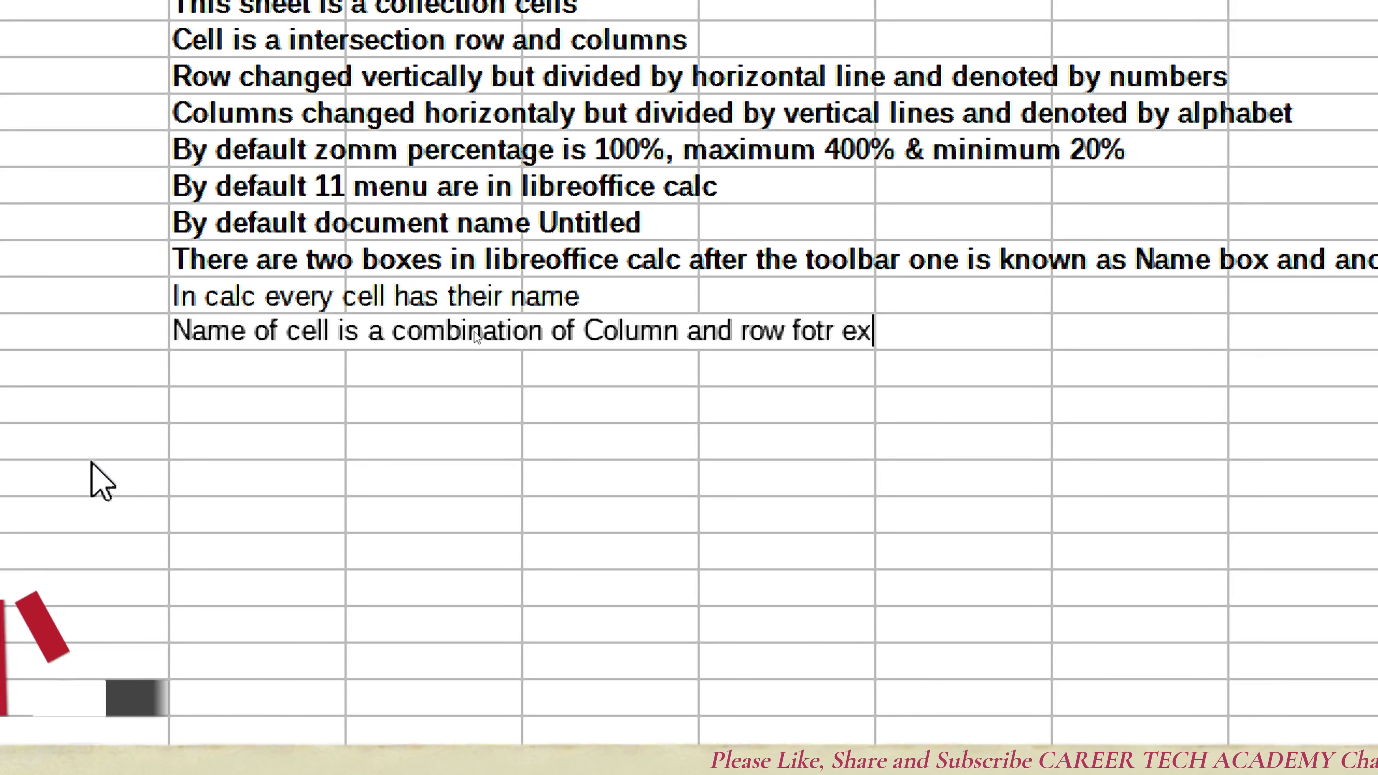
key("BackSpace")
key("BackSpace")
key("BackSpace")
key("BackSpace")
key("BackSpace")
type("r examo")
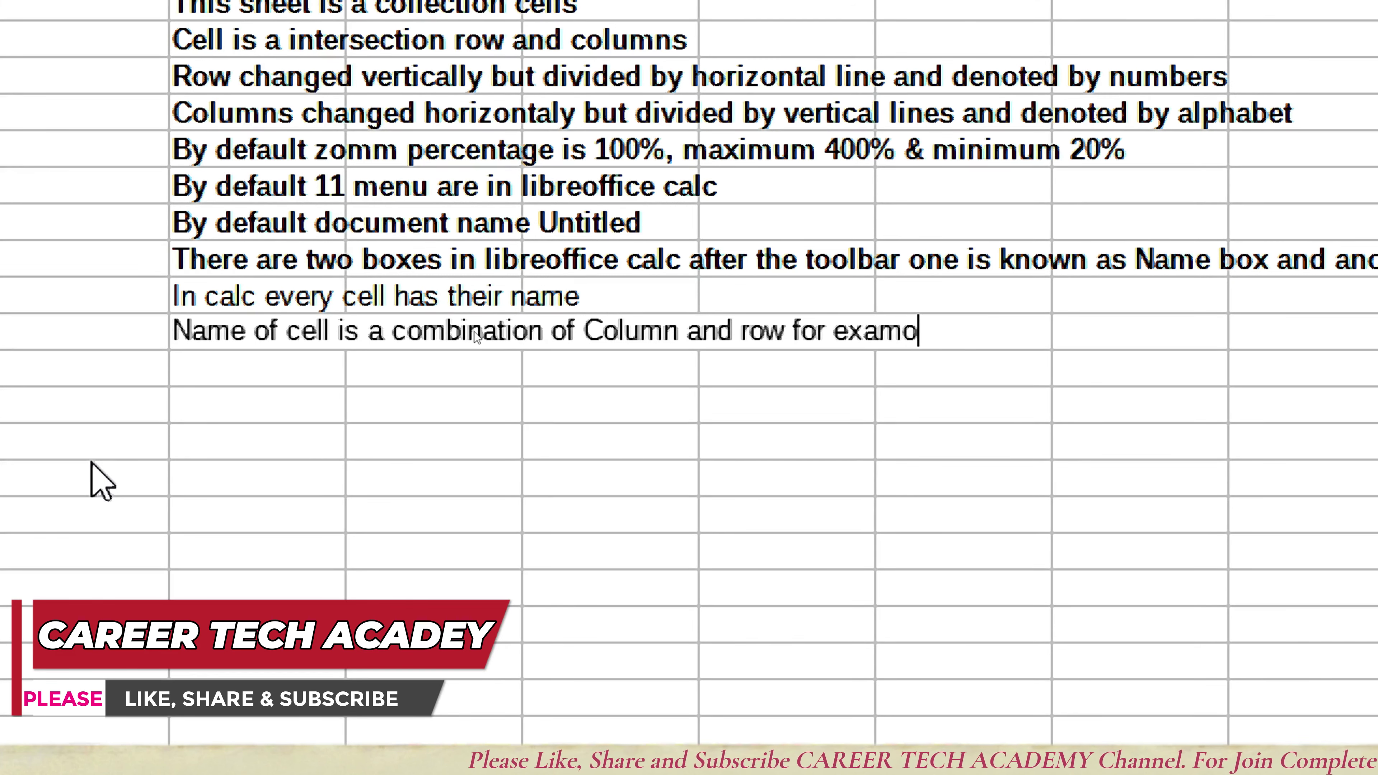
type("le")
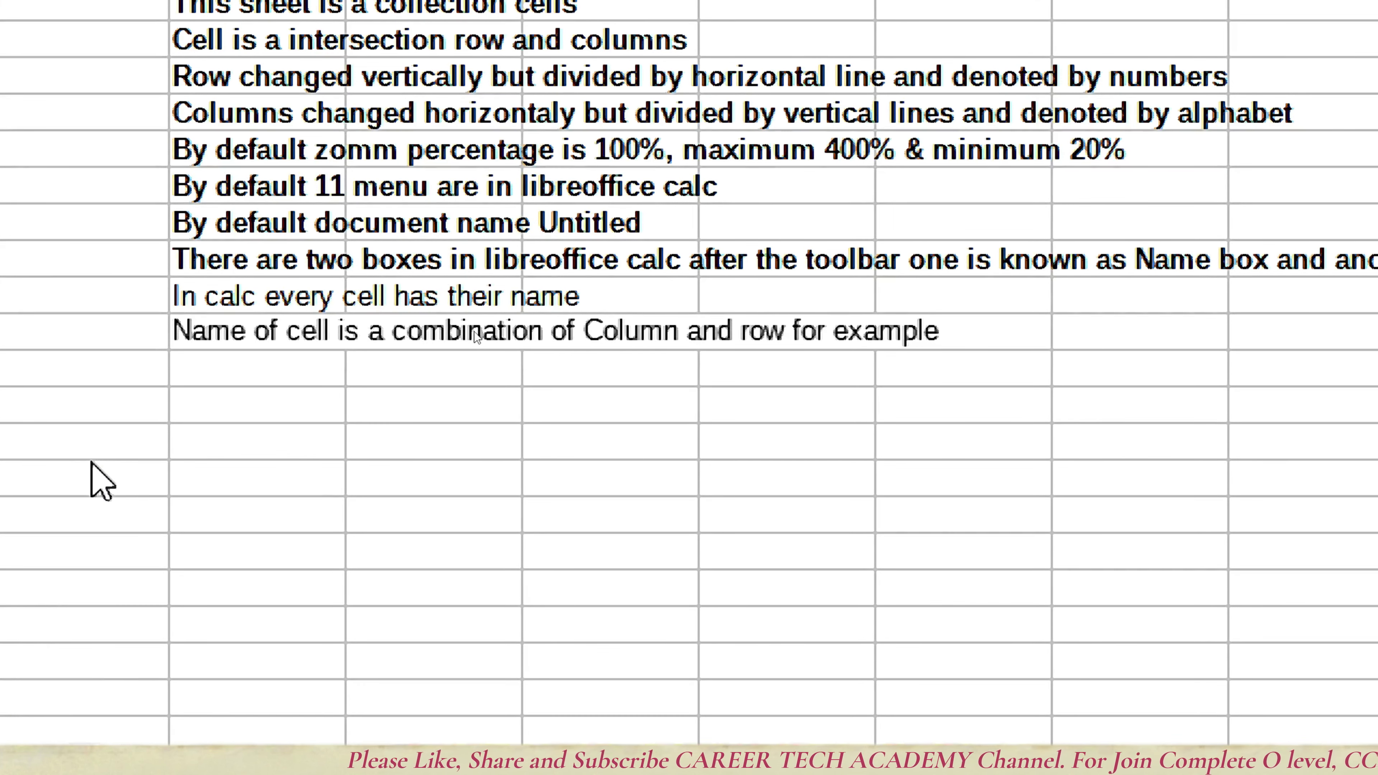
type(" A1")
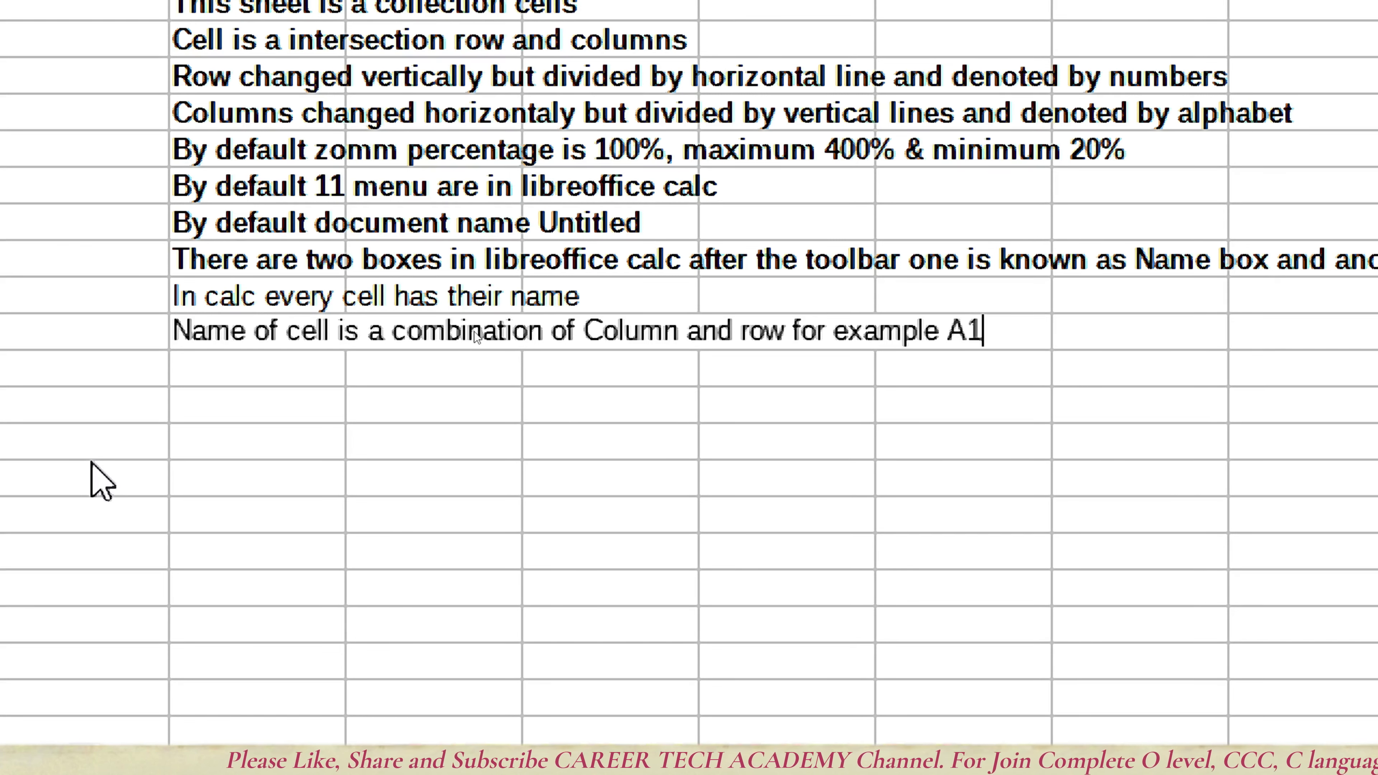
type(",")
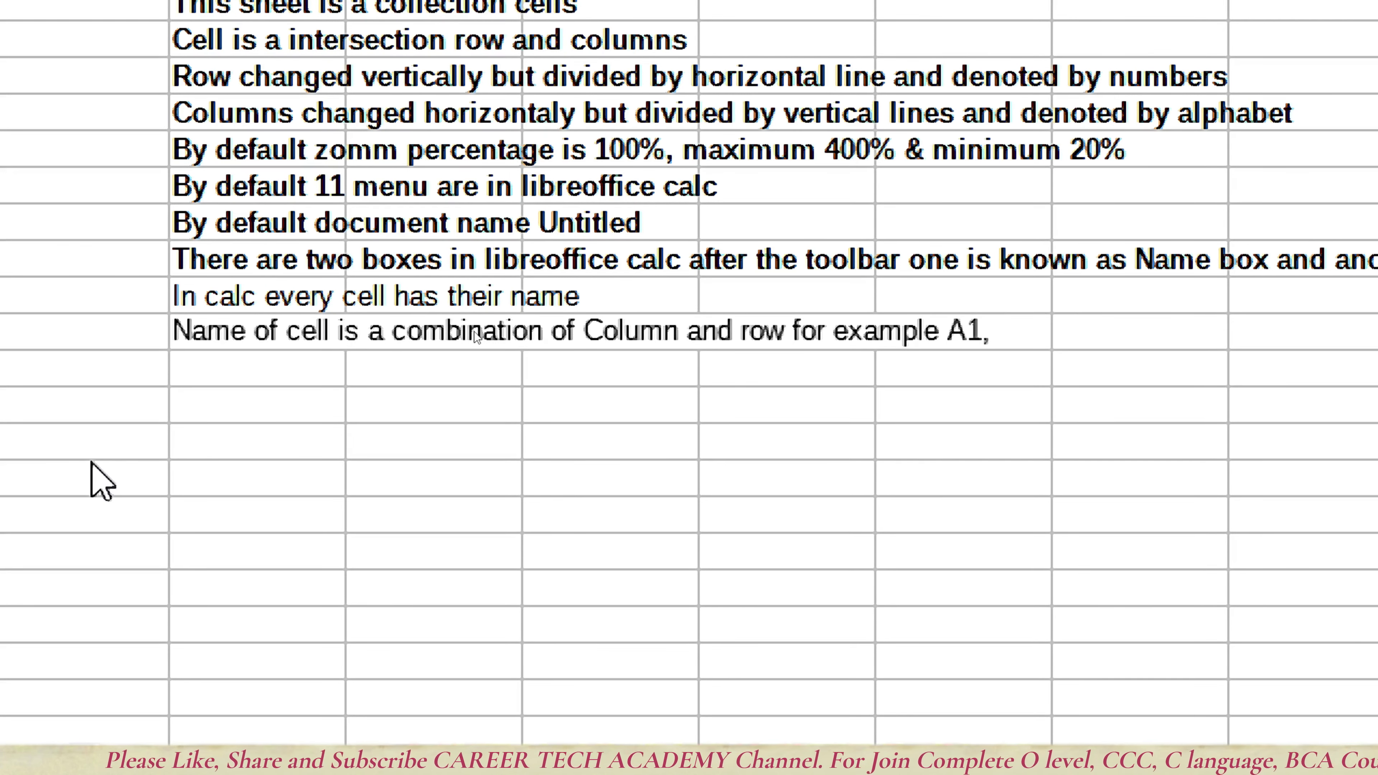